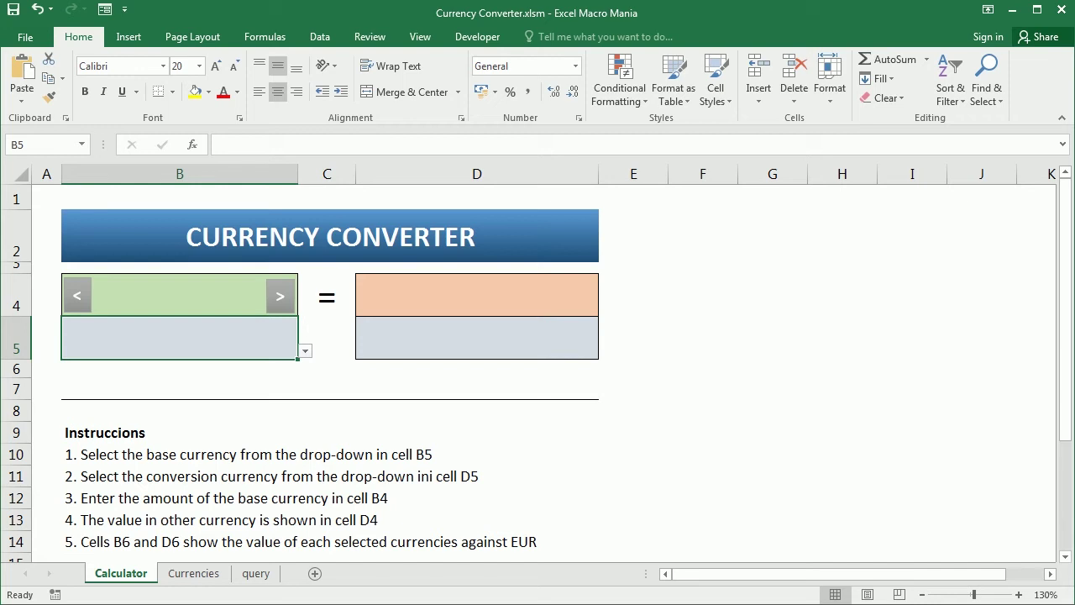
Choose GBP as the base currency in cell B5 and USD as the conversion currency in cell D5.
left_click(306, 352)
left_click(302, 410)
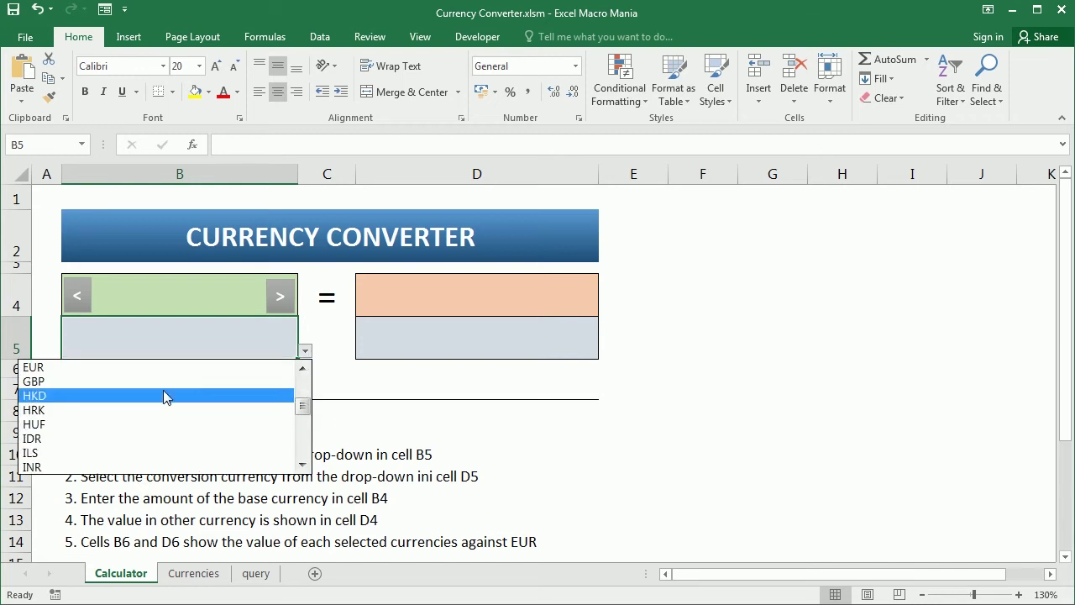
left_click(59, 384)
left_click(534, 354)
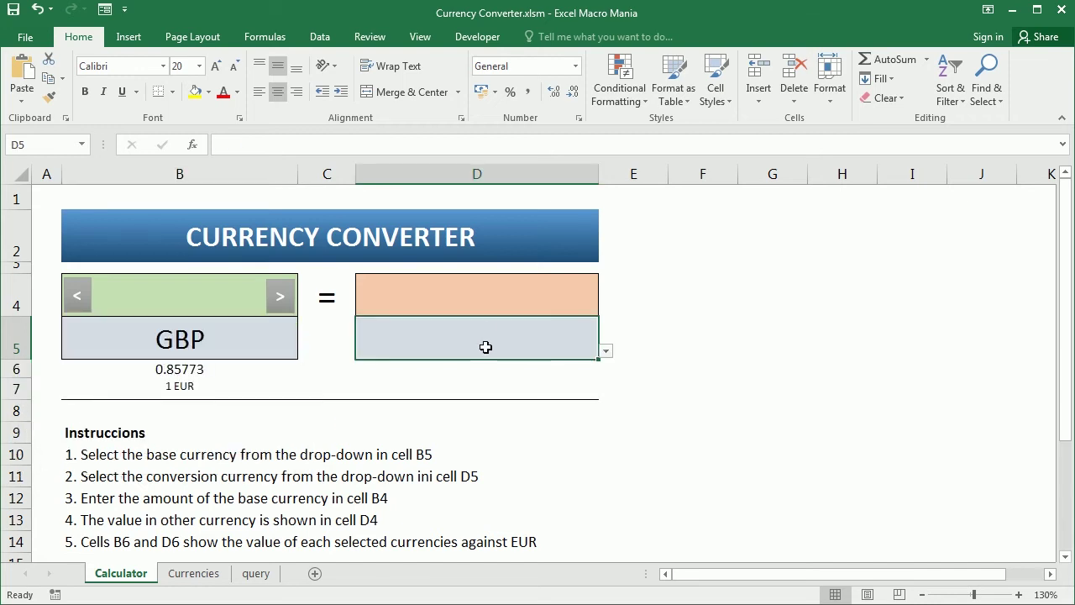
left_click(606, 351)
left_click(605, 386)
left_click_drag(605, 387, 605, 444)
left_click(377, 454)
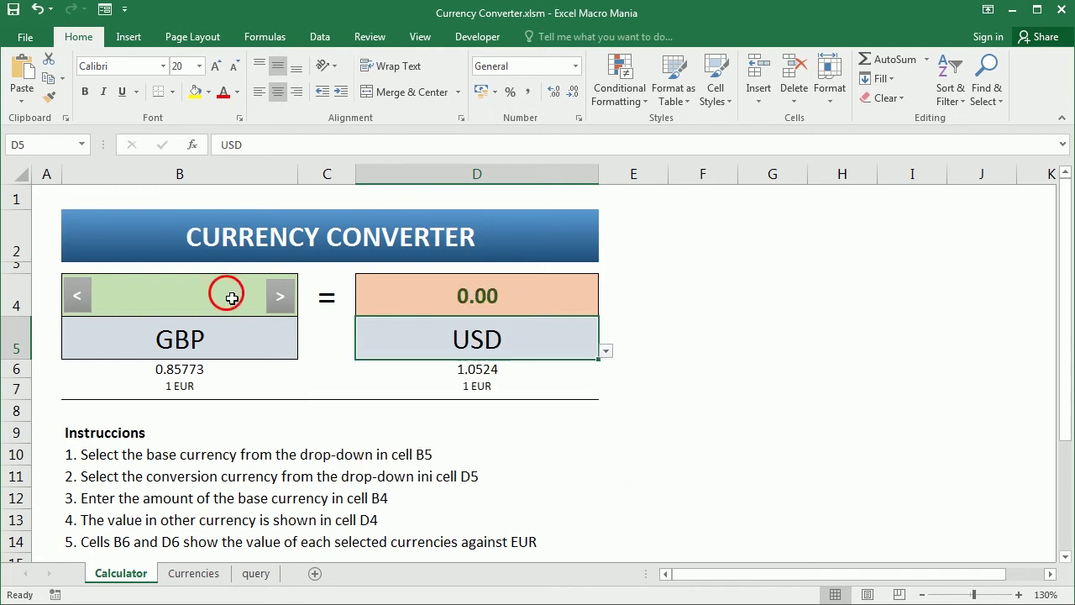
Enter 100 as the base currency amount in cell B4 and close the Currency Converter workbook.
left_click(232, 299)
type("100")
key("Return")
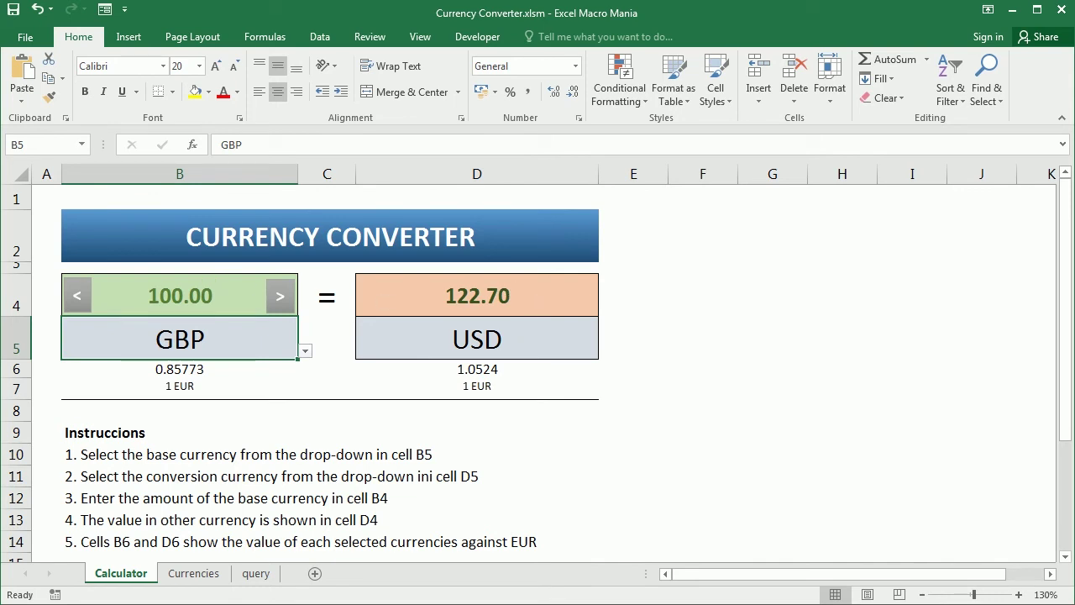
left_click(1060, 10)
left_click(540, 314)
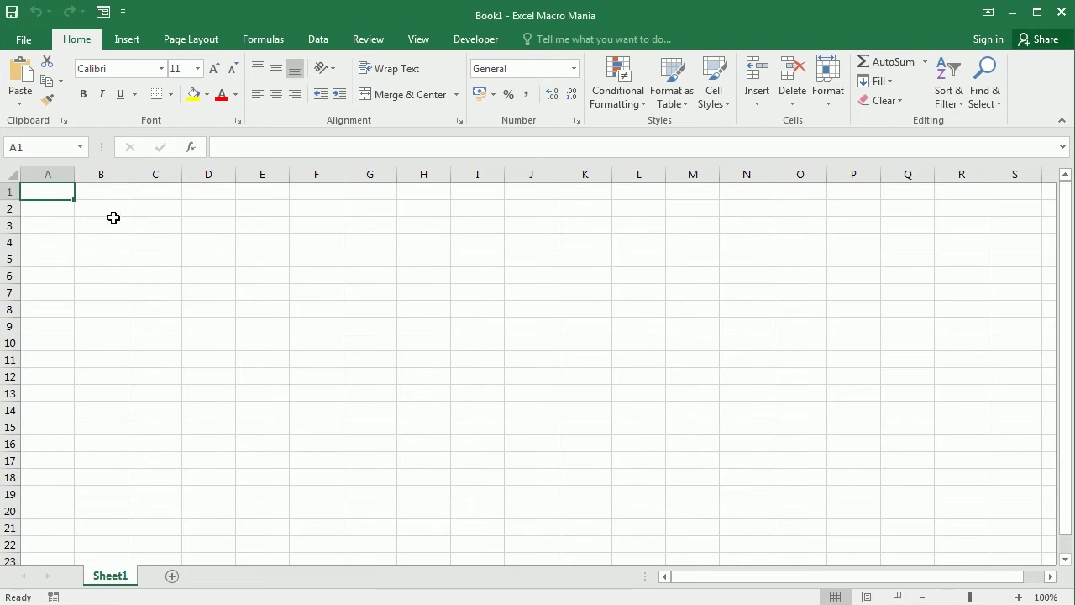
Set the font size of cells B2:D3 to 28 and widen columns B and D in the blank workbook.
left_click_drag(113, 215, 232, 232)
left_click(174, 71)
type("20")
key("Return")
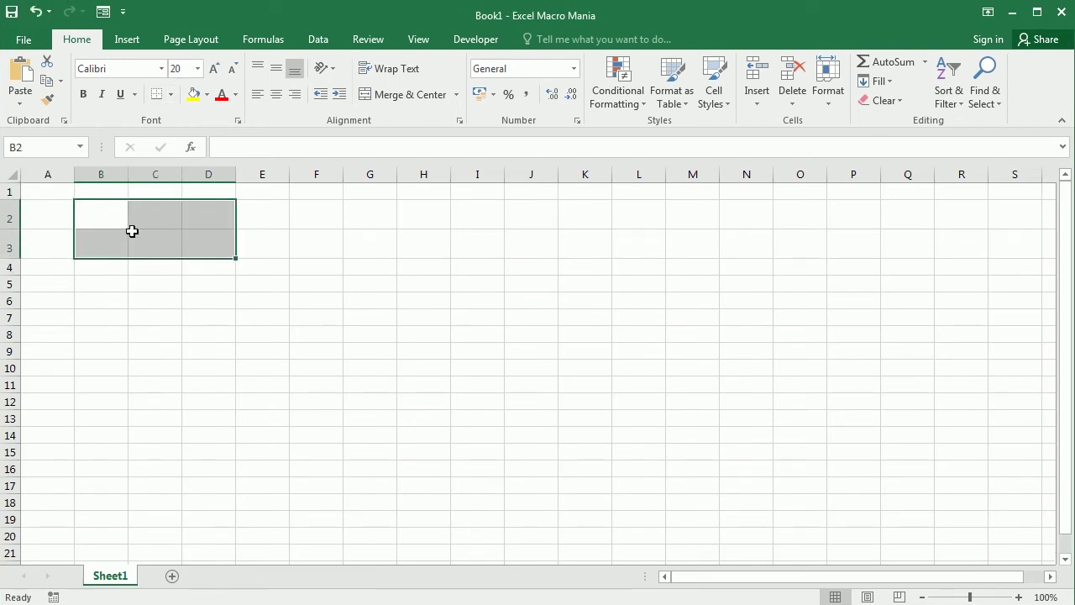
left_click(215, 68)
left_click(214, 68)
left_click(214, 68)
left_click(214, 68)
left_click_drag(128, 175, 189, 175)
left_click_drag(298, 175, 382, 175)
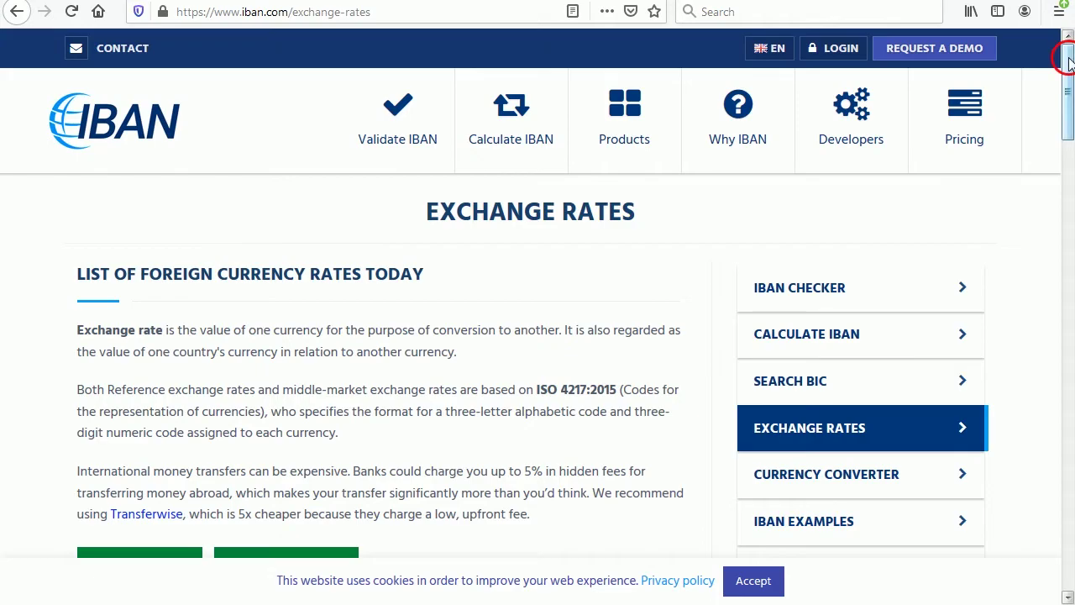
Look through the exchange rates page on iban.com in the web browser.
scroll(1070, 144, "down", 5)
scroll(1072, 147, "down", 2)
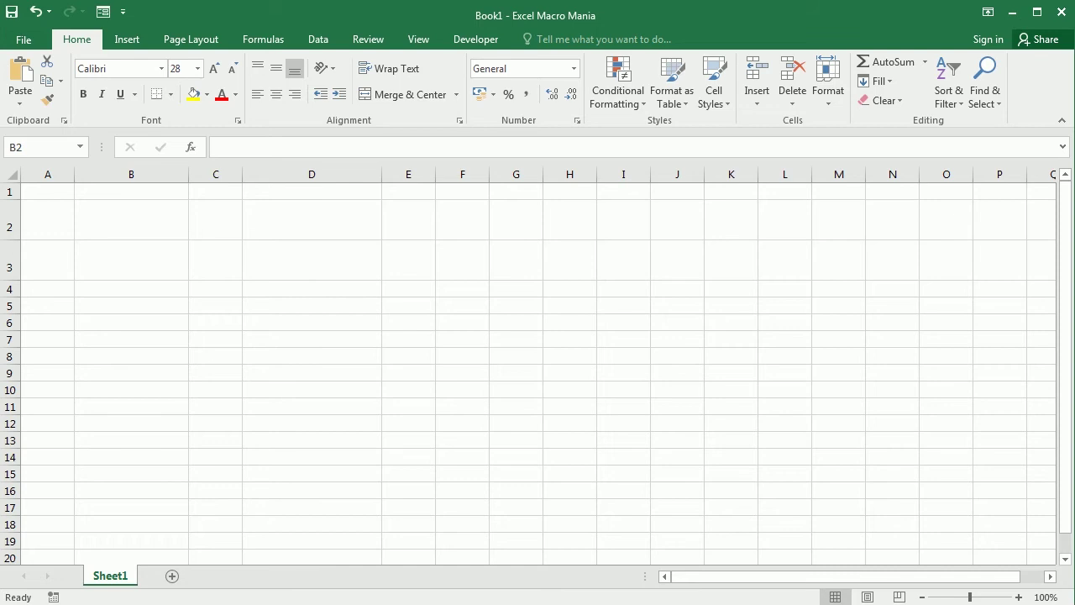
left_click(318, 39)
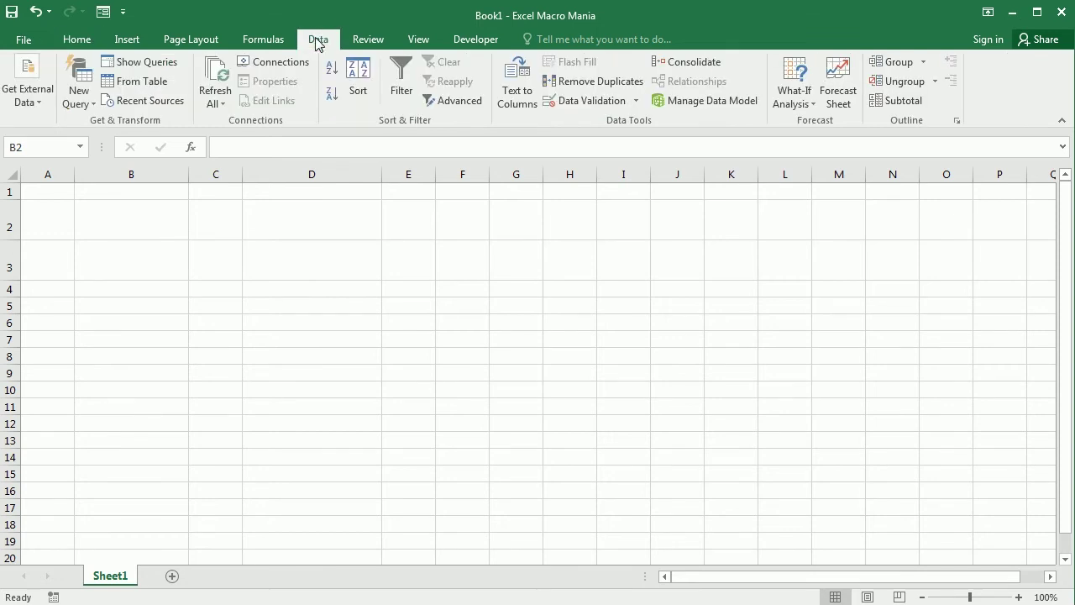
left_click(84, 99)
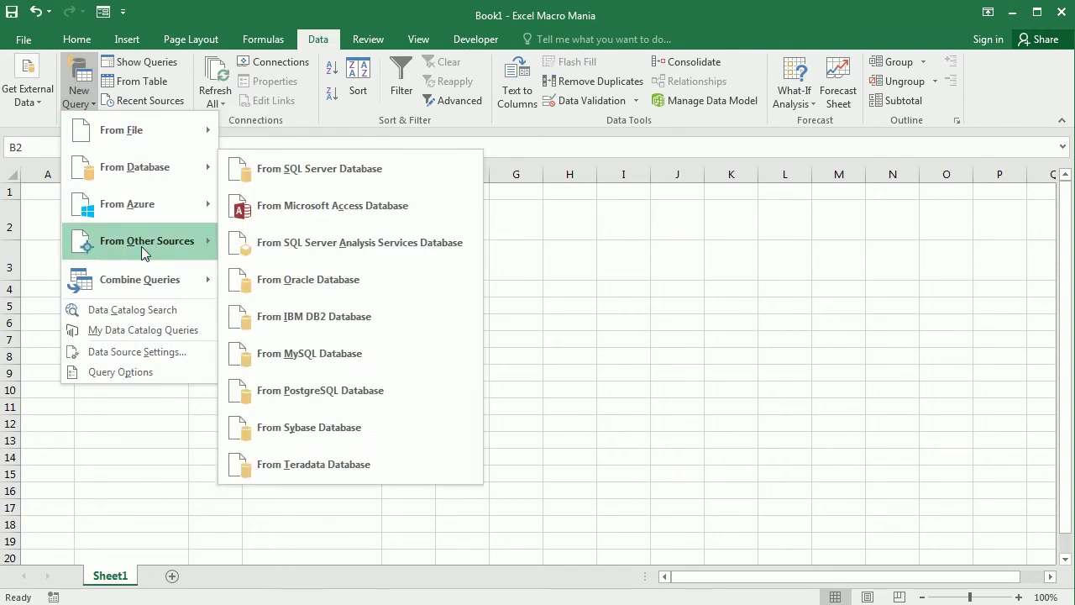
mouse_move(143, 244)
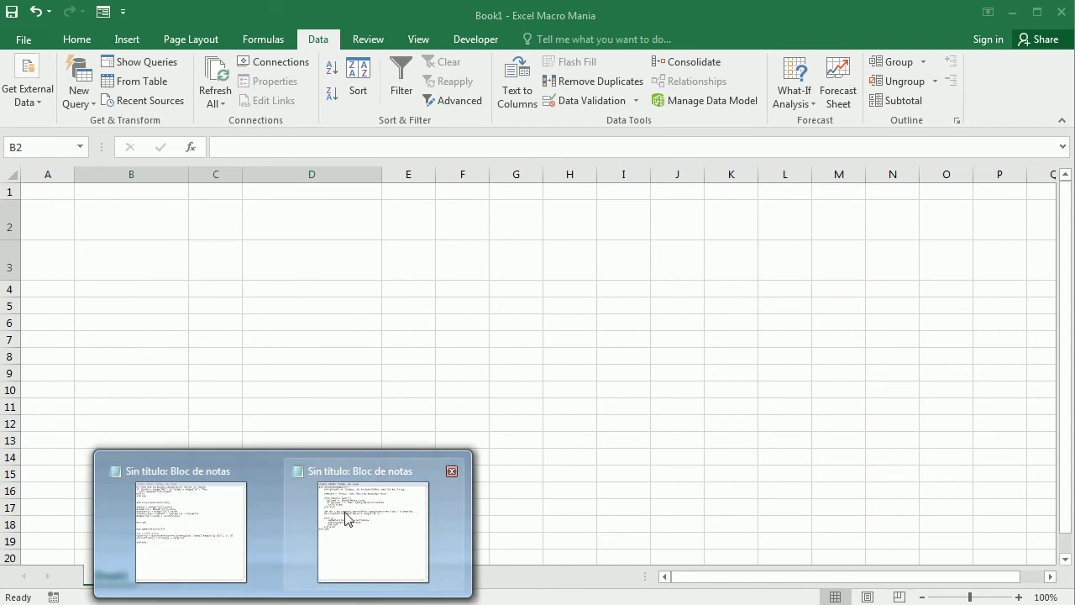
Switch to the Notepad window holding the GetExchangeRates macro and copy all of its code.
left_click(350, 521)
left_click_drag(427, 304, 347, 91)
key("ctrl+c")
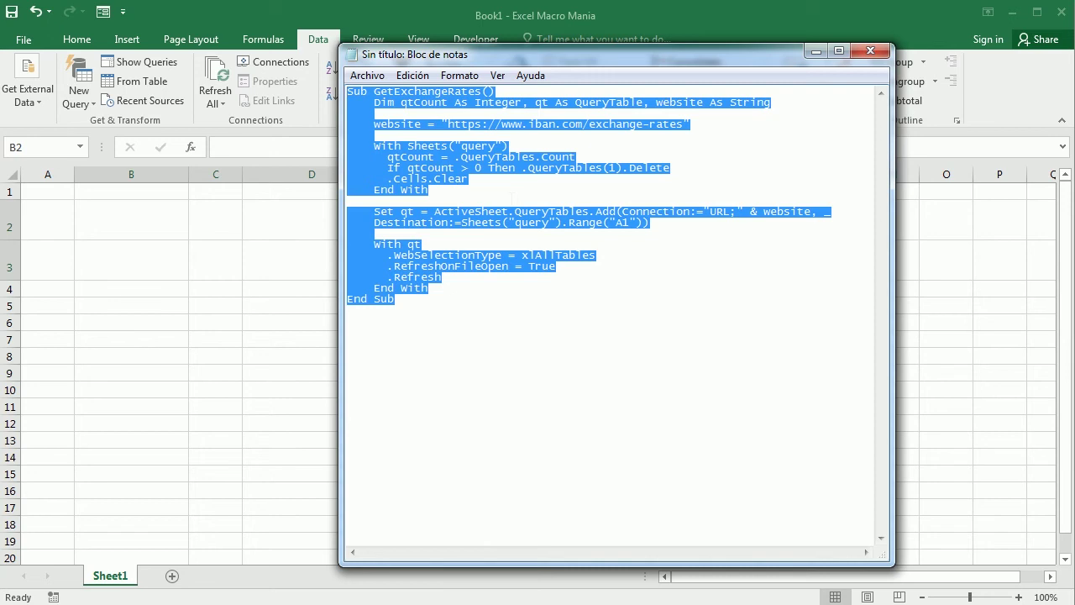
Switch back to Excel, open the Visual Basic editor and insert a new module into the Book1 project.
key("alt+Tab")
left_click(475, 39)
left_click(20, 90)
left_click(183, 54)
left_click(208, 92)
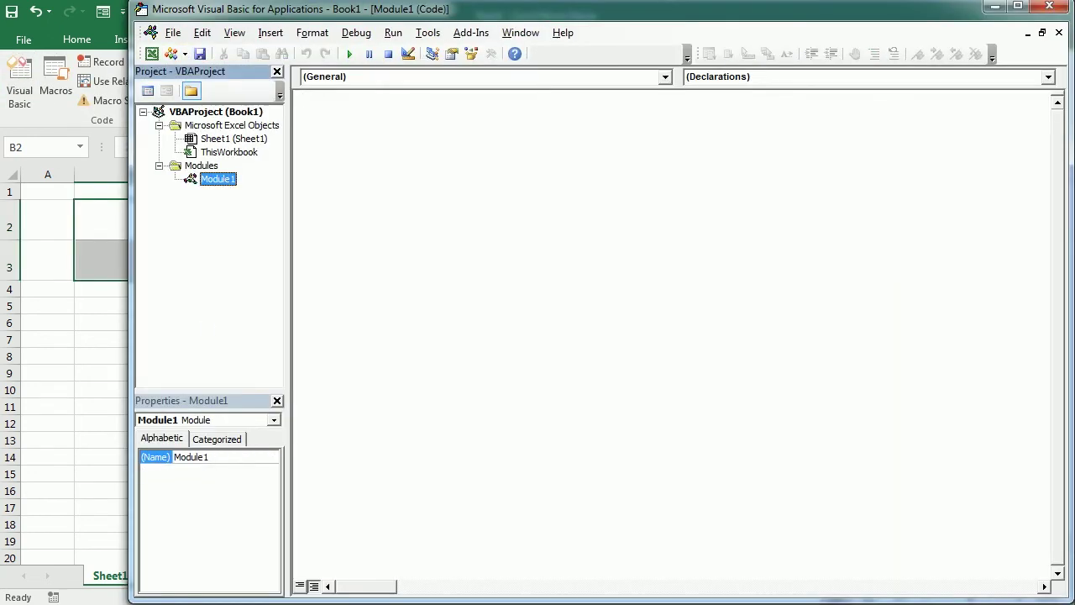
Rename the new module as query and paste the copied GetExchangeRates code into it.
key("F4")
type("query")
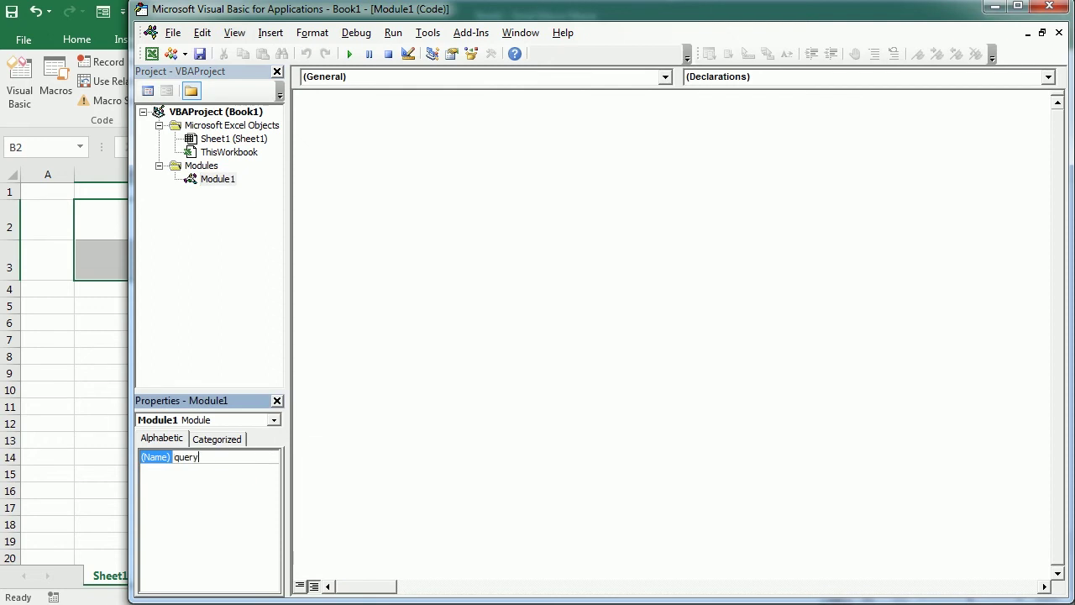
key("Return")
key("F7")
key("ctrl+v")
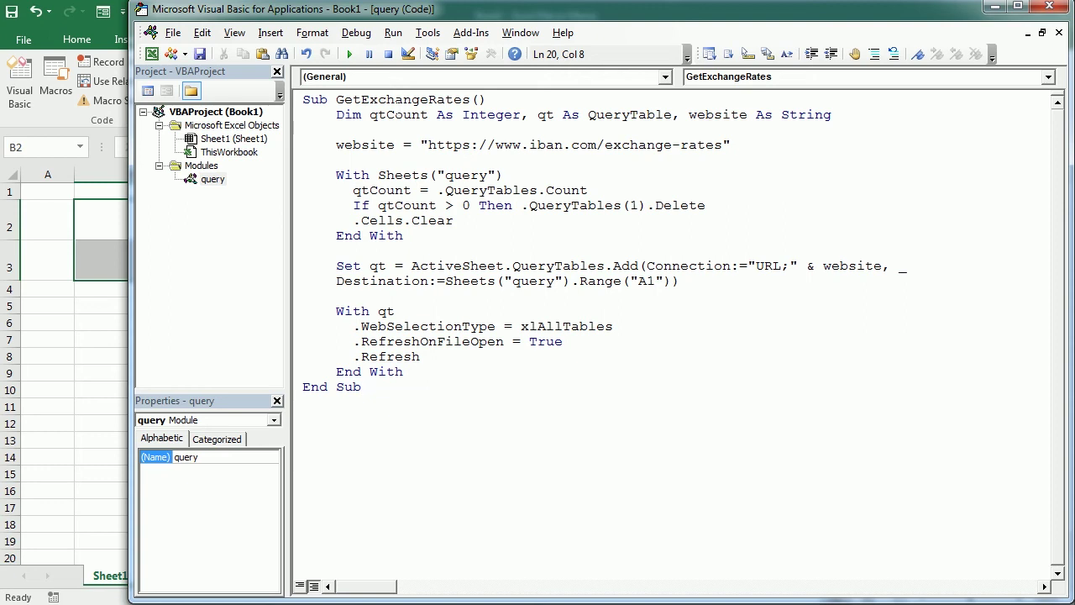
Examine the GetExchangeRates code: the website address, query table cleanup, QueryTables.Add call, refresh settings and target sheet name.
double_click(391, 100)
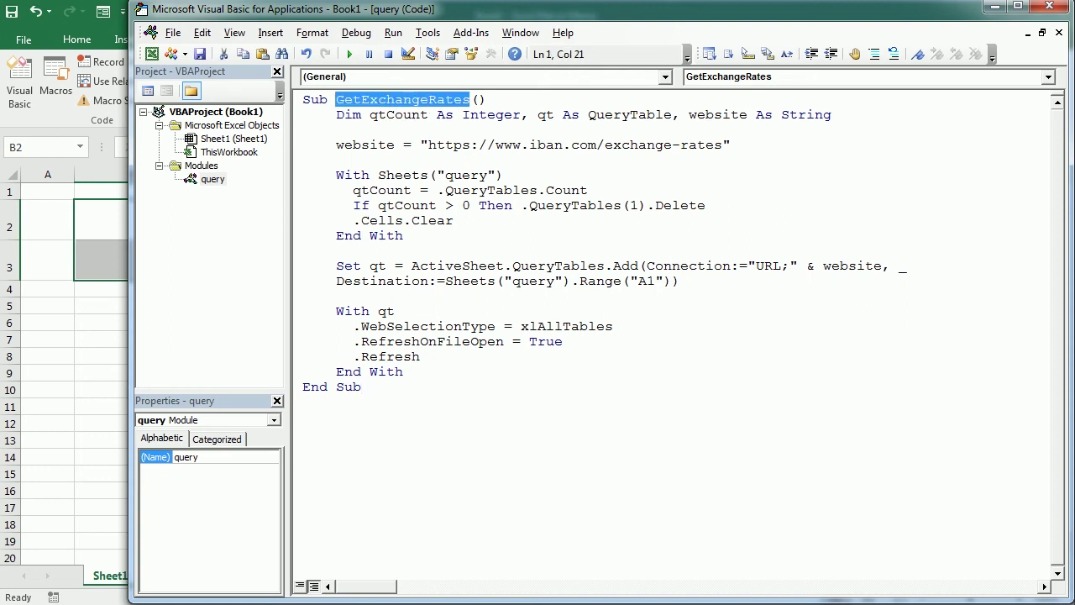
double_click(366, 144)
left_click_drag(427, 144, 730, 144)
left_click_drag(403, 235, 303, 174)
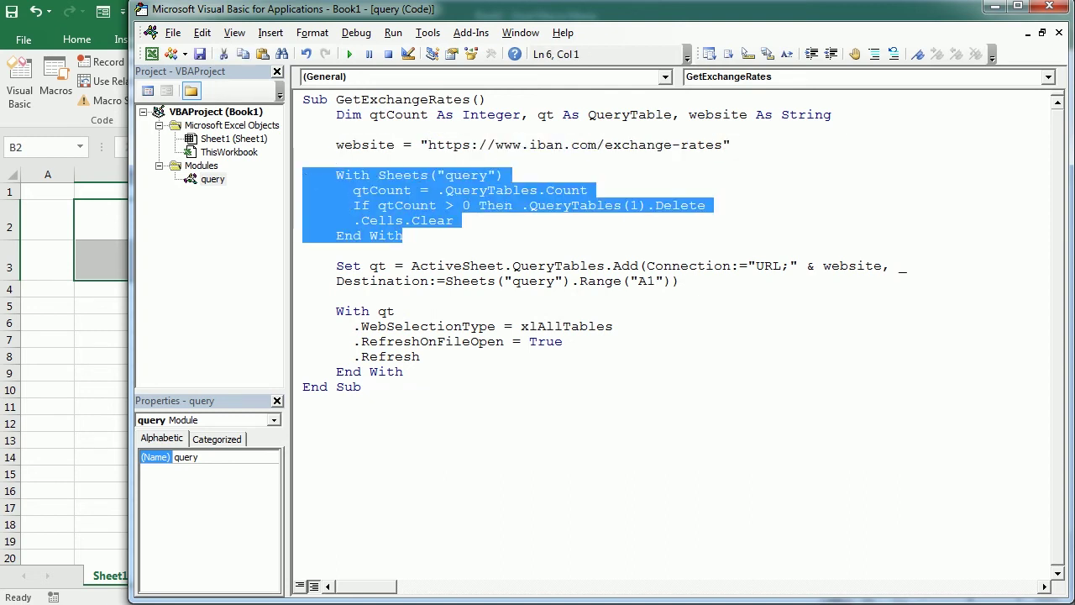
left_click_drag(679, 280, 302, 265)
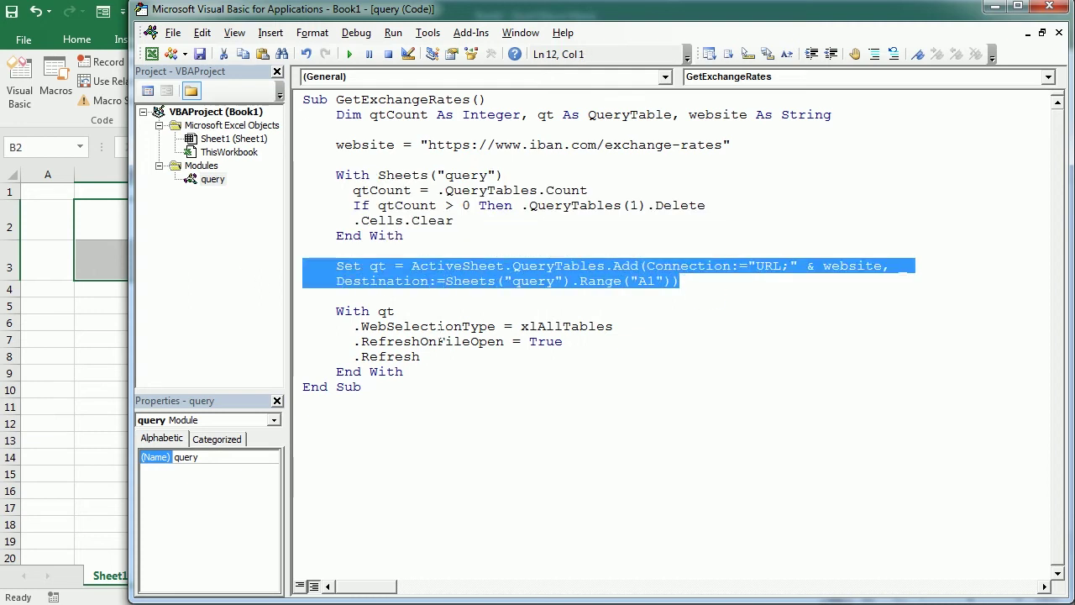
double_click(563, 327)
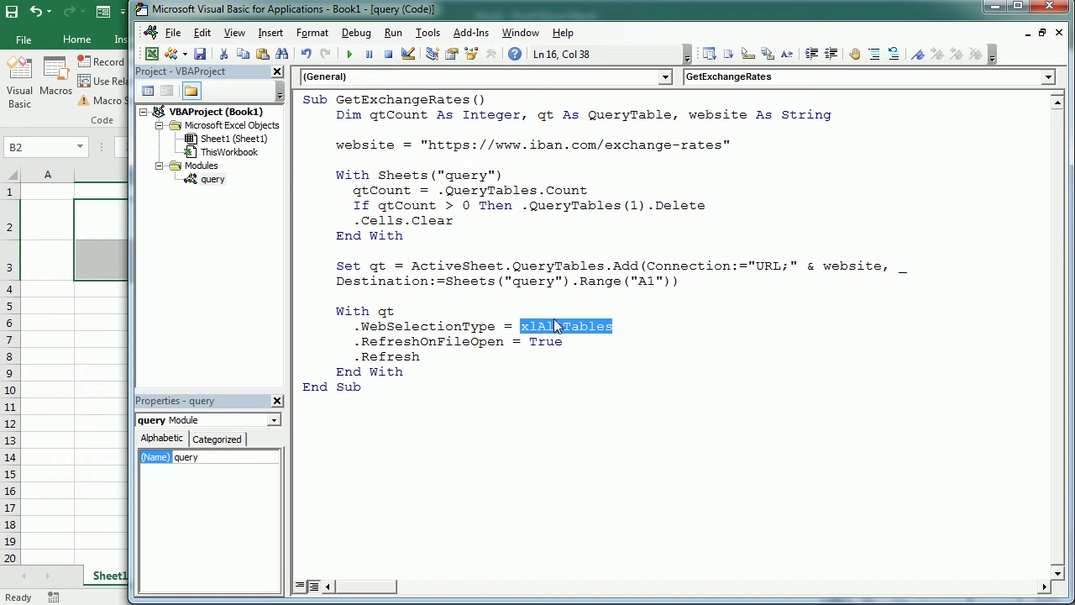
double_click(432, 341)
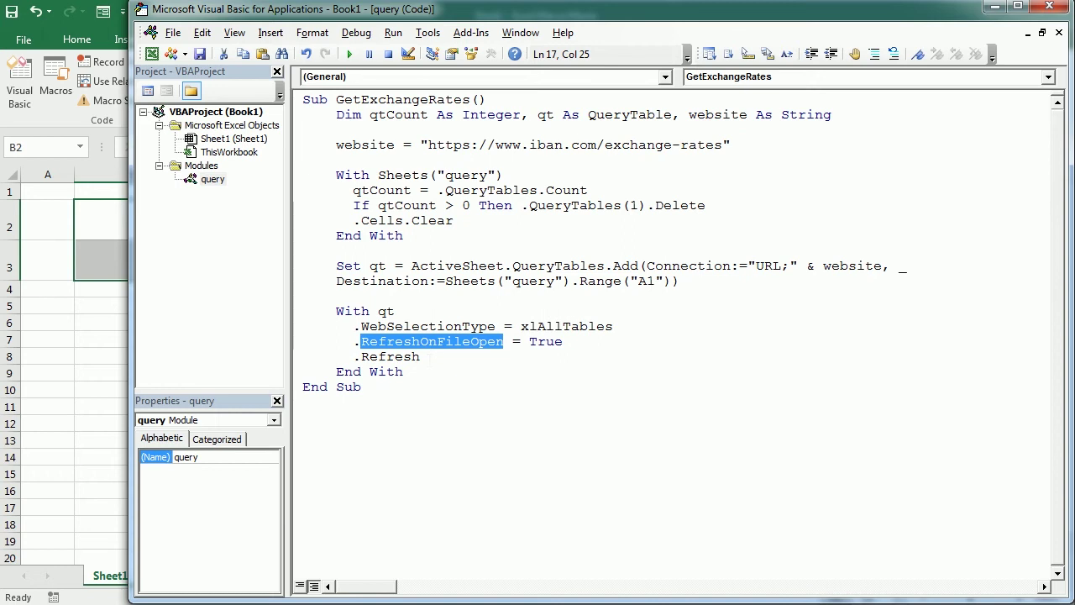
left_click_drag(384, 175, 487, 175)
double_click(465, 175)
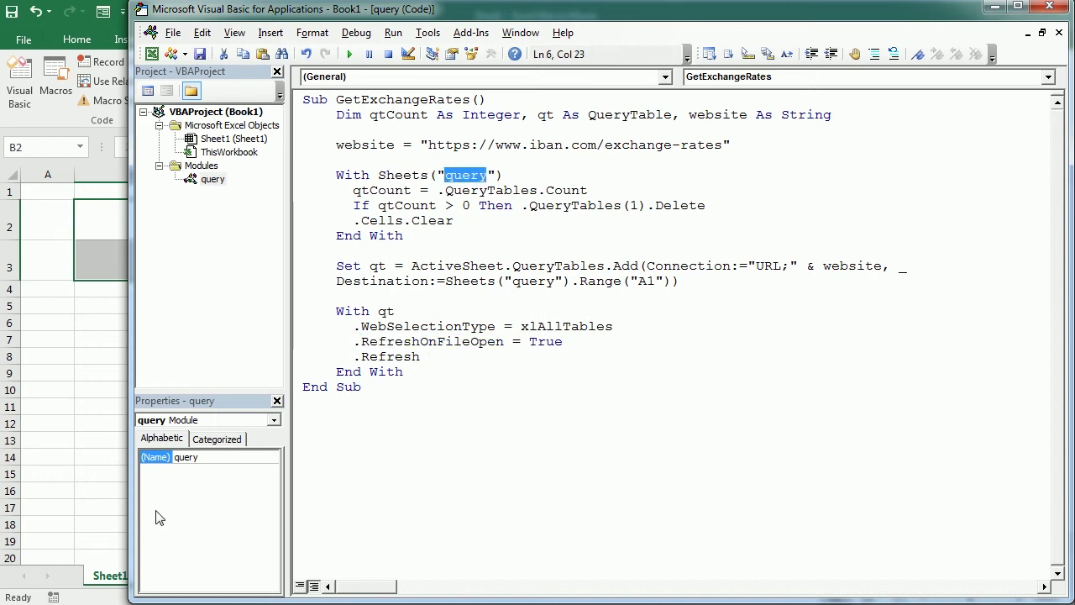
Return to the workbook, add a new worksheet and rename it as query.
left_click(118, 579)
left_click(172, 577)
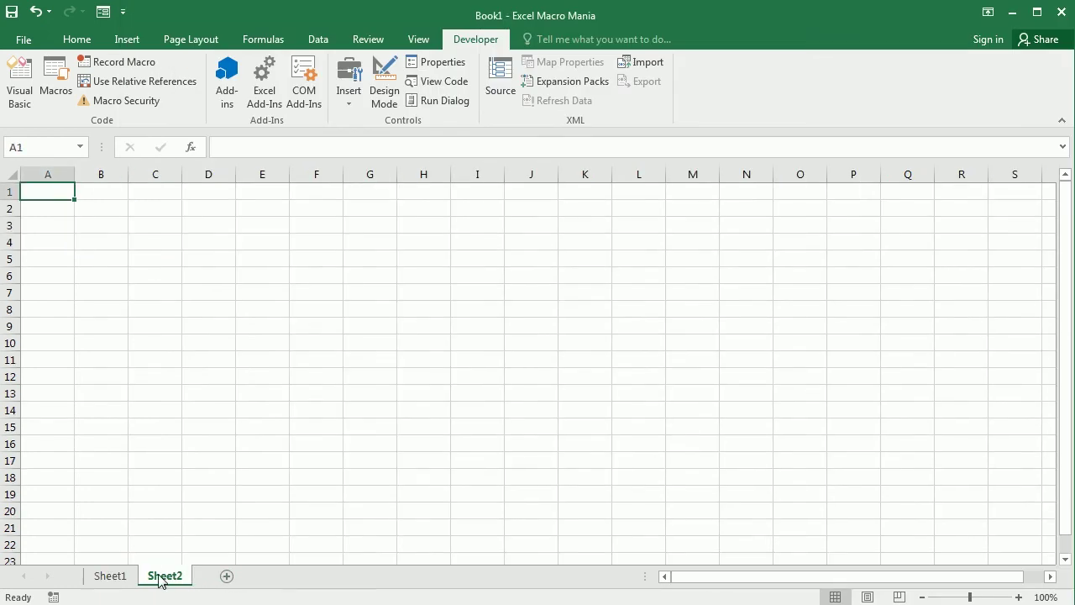
double_click(162, 576)
type("query")
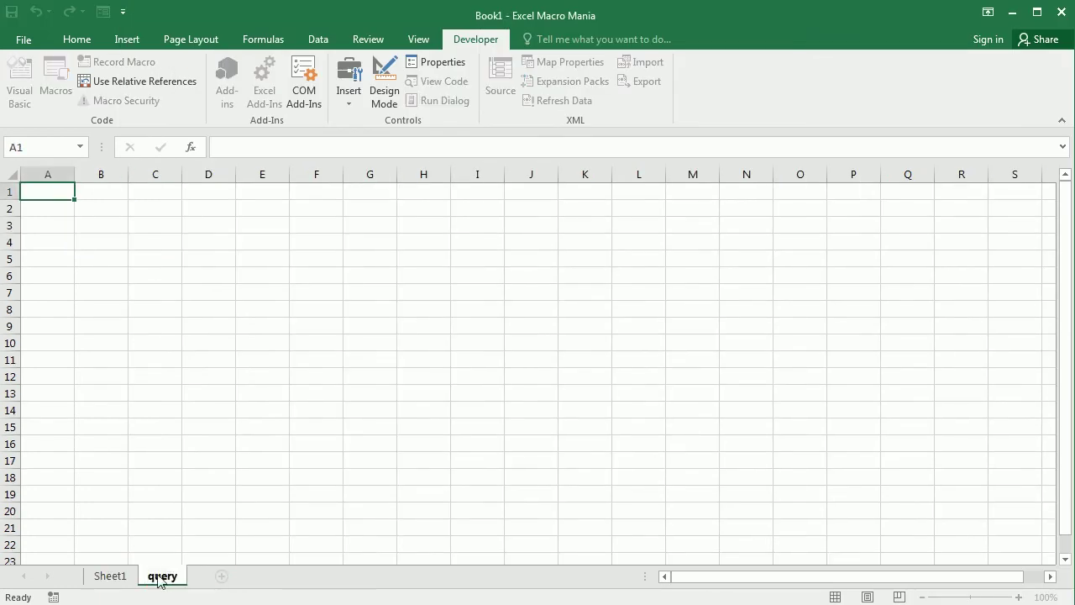
key("Return")
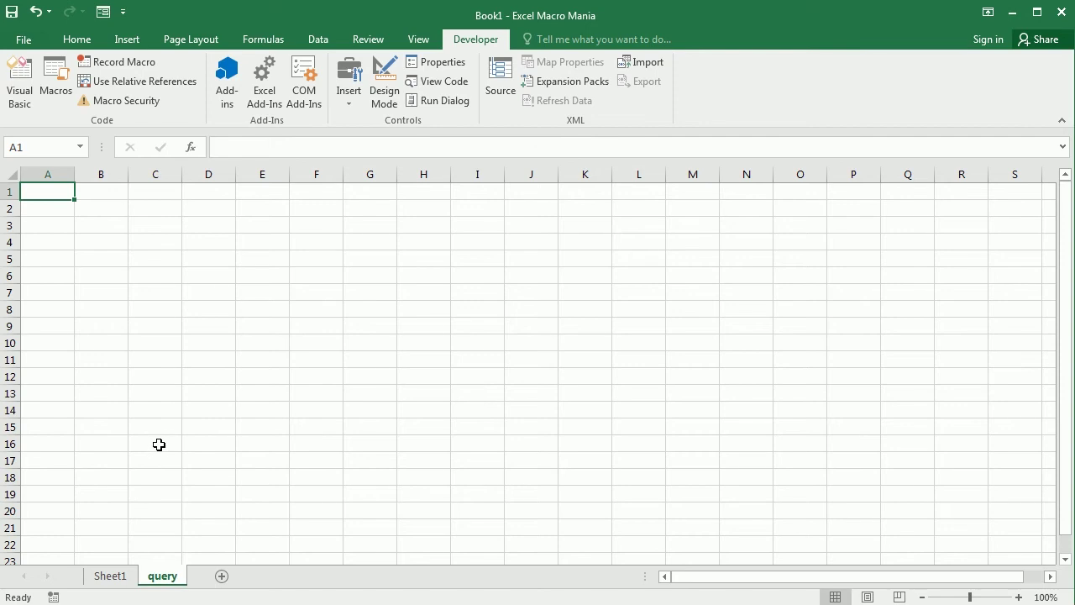
Run the GetExchangeRates macro from the Visual Basic editor to import the web tables into the query sheet.
left_click(335, 604)
left_click(400, 543)
left_click(305, 247)
left_click(350, 53)
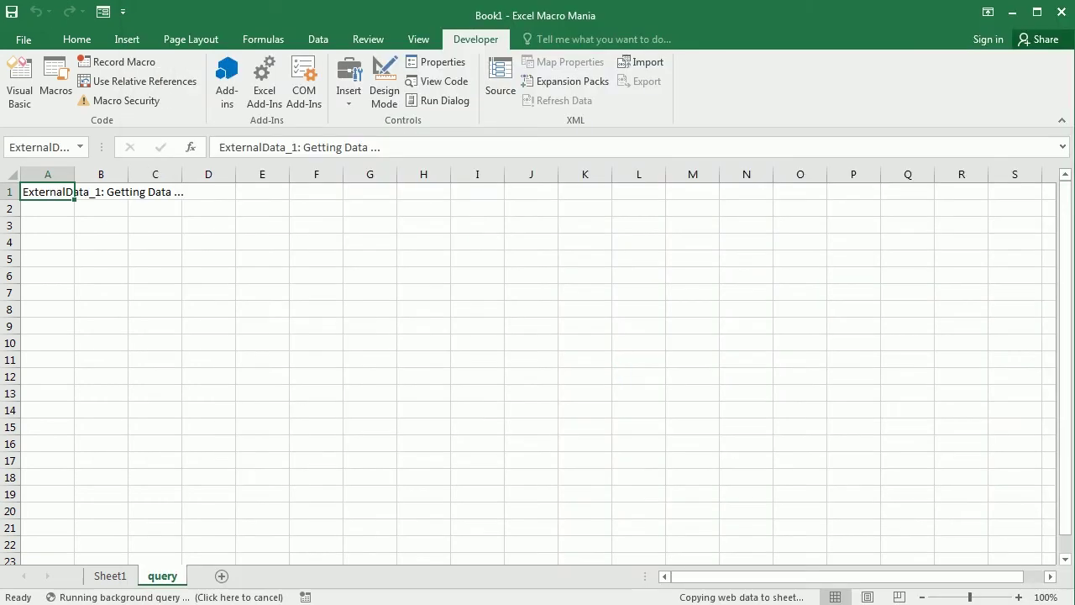
Examine the imported currency codes in column A and the EUR exchange rates in column C.
left_click(294, 174)
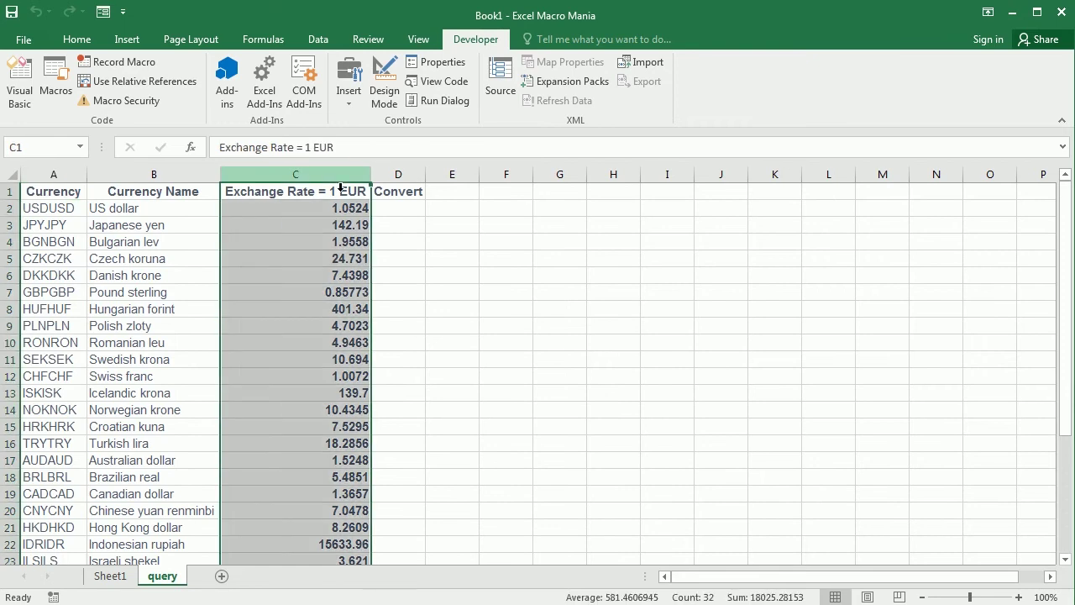
left_click(81, 191)
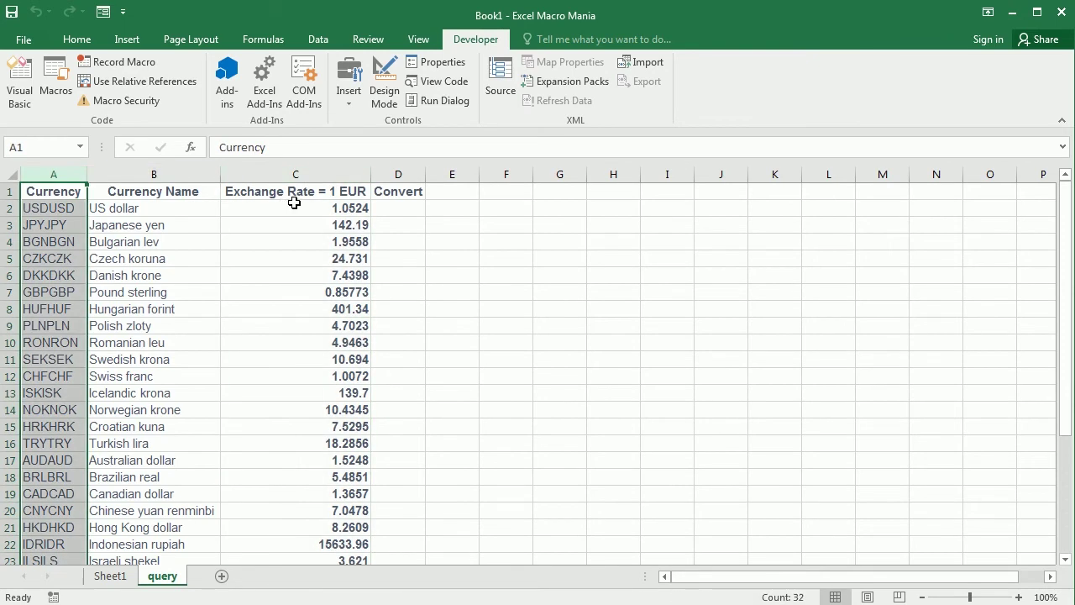
left_click(341, 200)
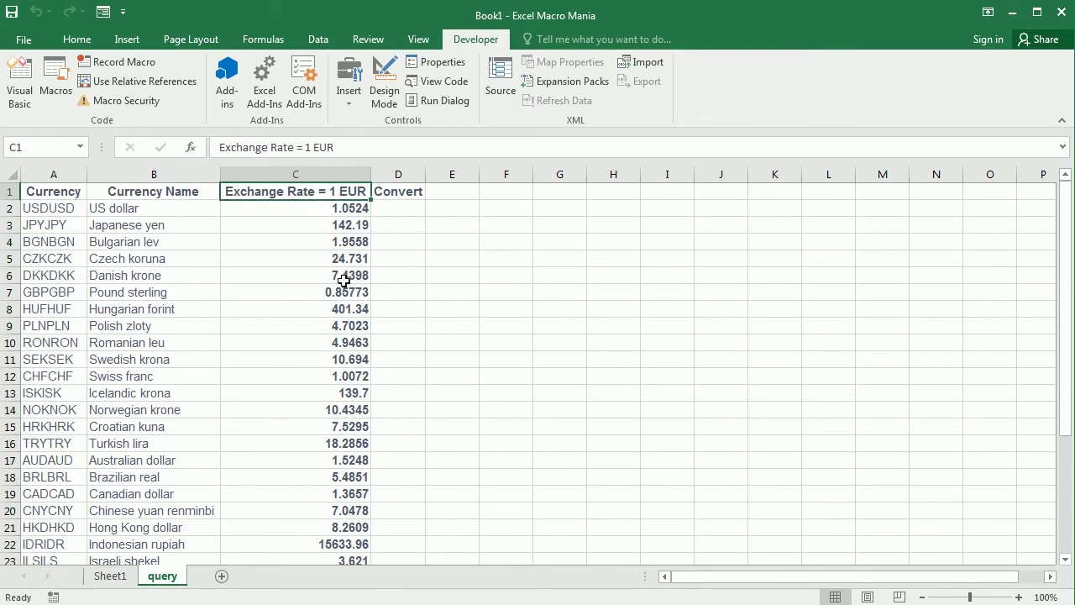
key("ctrl+Home")
key("ctrl+shift+Down")
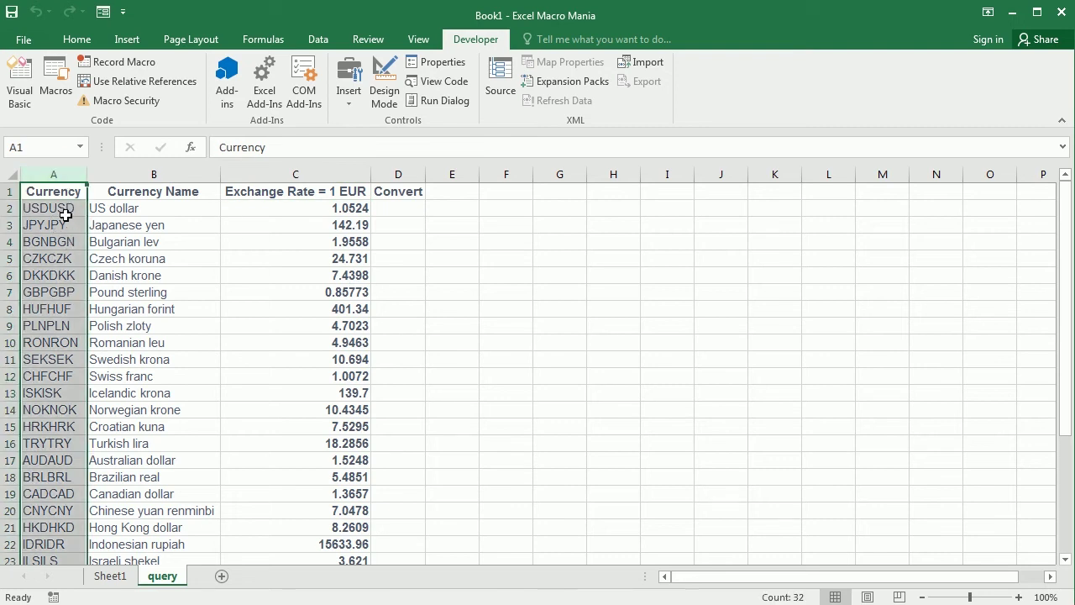
left_click(70, 183)
Delete the Convert column D from the query sheet.
left_click(397, 174)
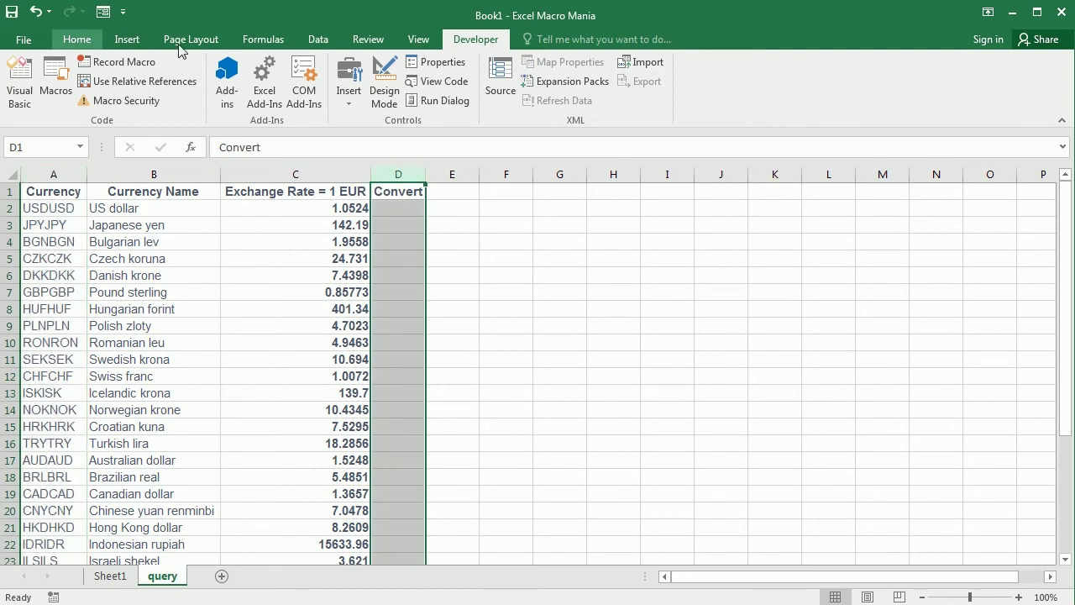
left_click(80, 39)
left_click(800, 71)
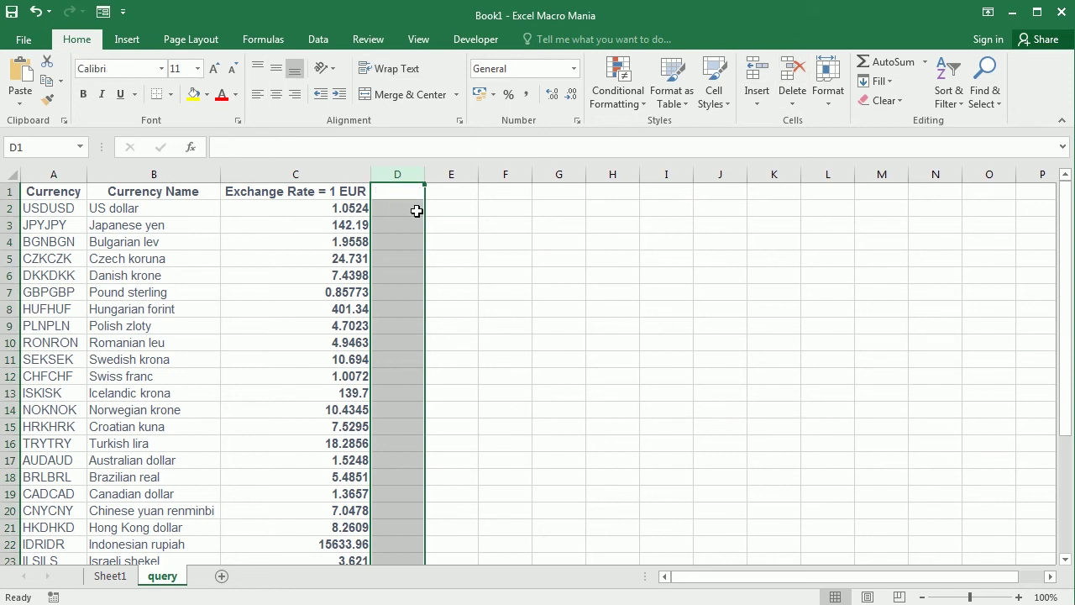
Enter =LEFT(A2,3) in cell D2 and fill it down column D for all the currencies.
left_click(415, 210)
type("=")
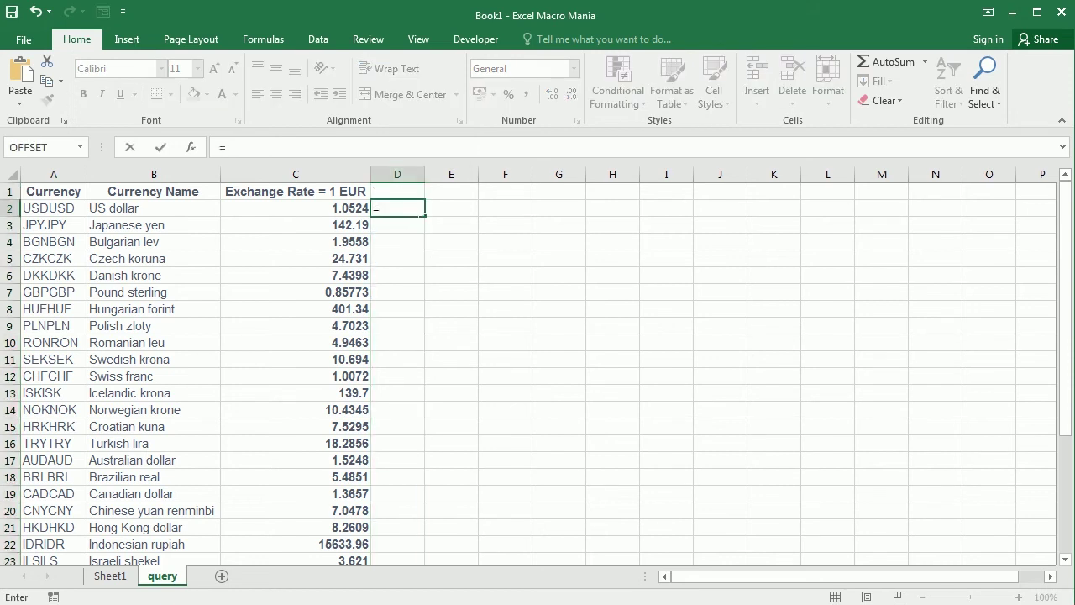
type("left(")
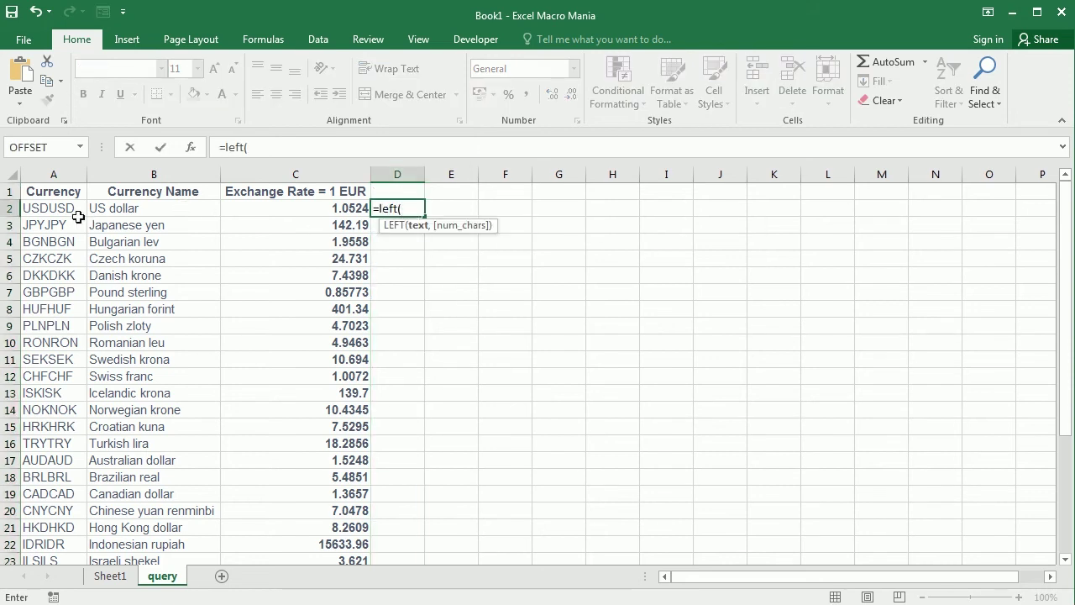
left_click(71, 216)
type(",3)")
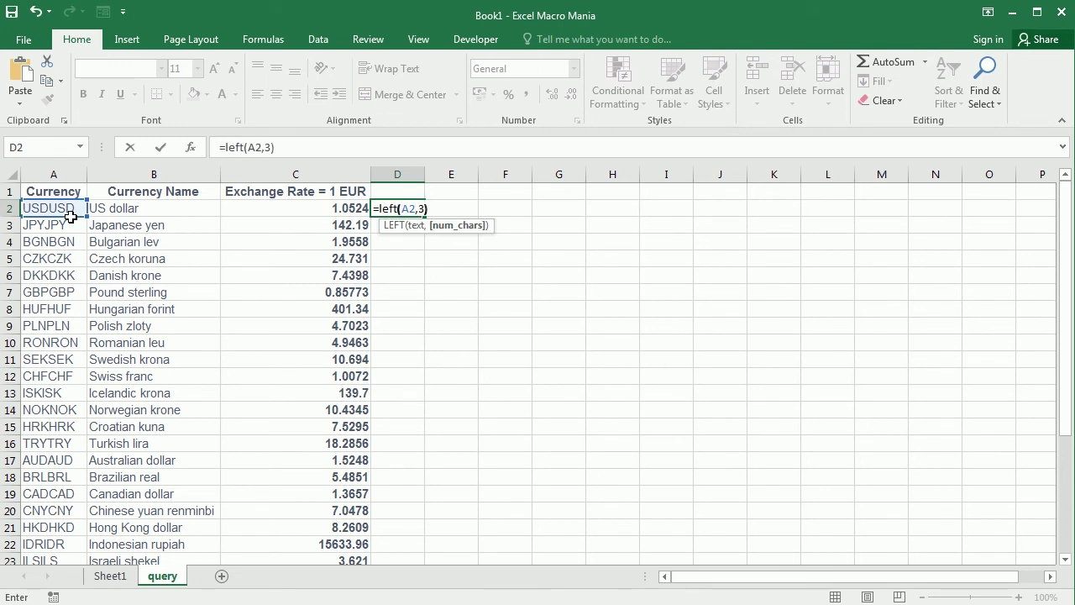
key("Return")
left_click(406, 208)
double_click(426, 225)
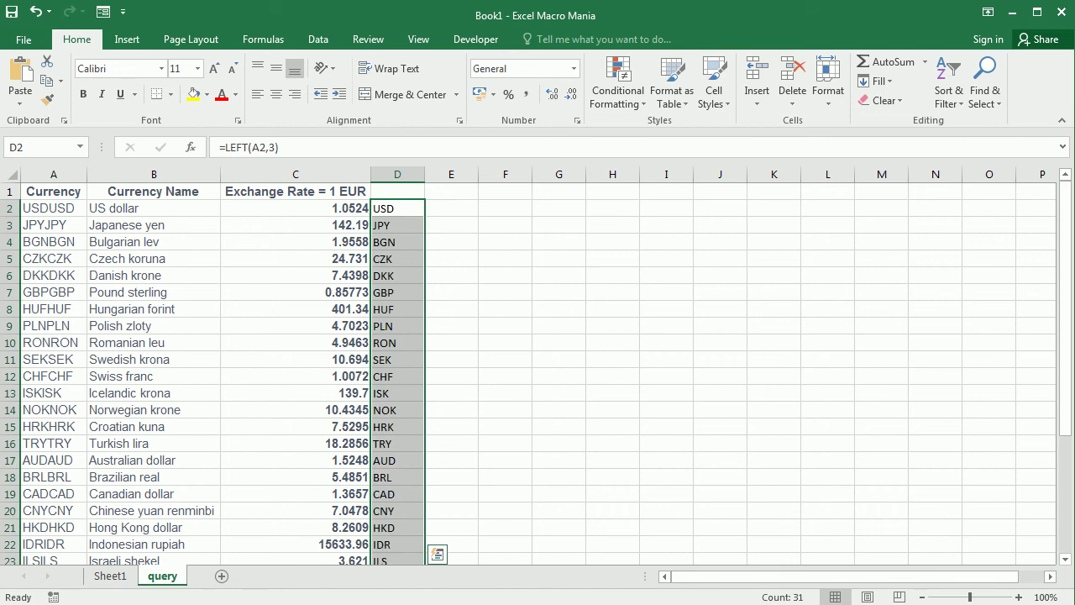
Copy the currency codes in column D of the query sheet and add a new sheet named currencies.
key("ctrl+c")
left_click(221, 577)
double_click(215, 576)
type("currencies")
key("Return")
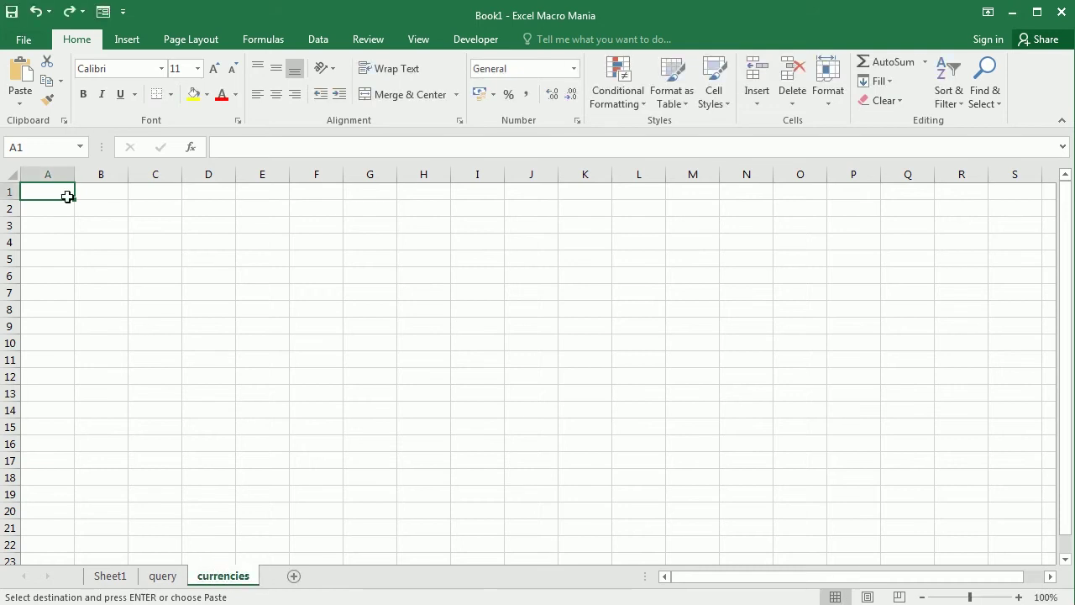
Paste the copied codes as values from cell A1 of the currencies sheet and sort them A to Z.
left_click(120, 264)
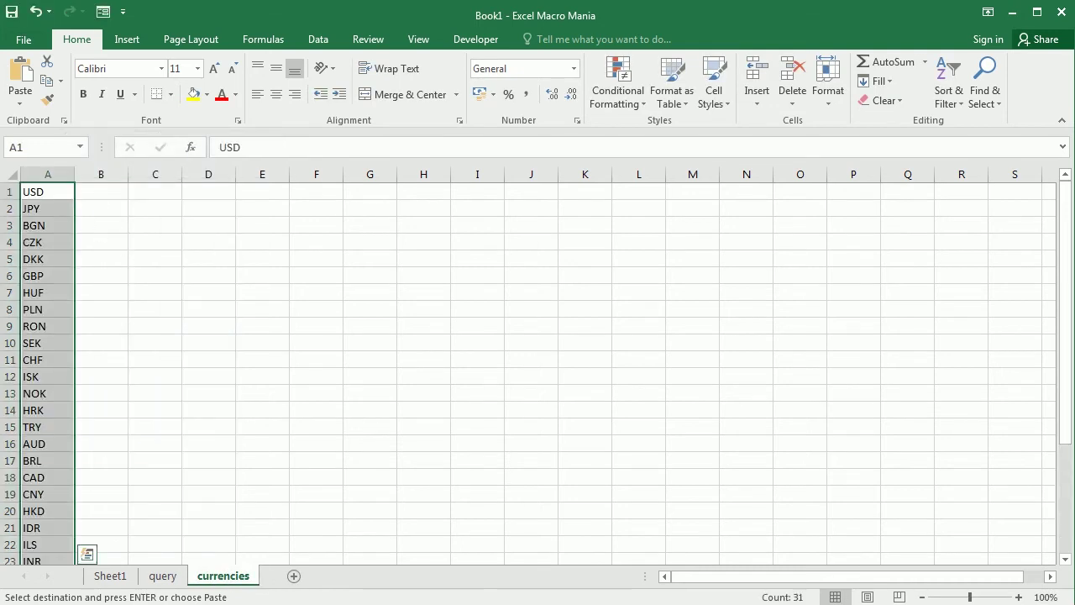
left_click(955, 101)
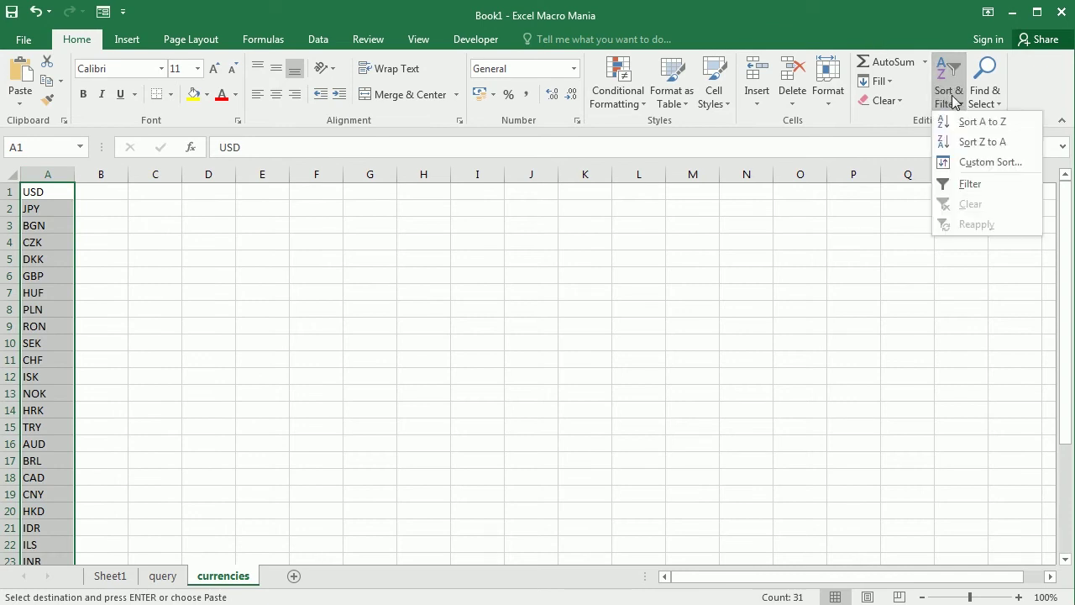
left_click(966, 121)
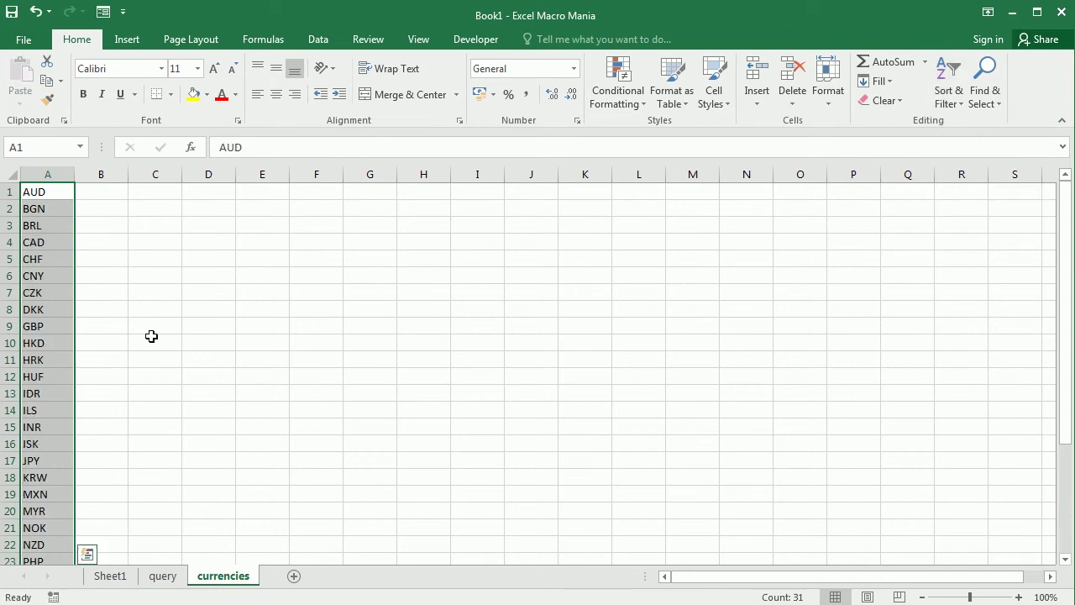
Start a VLOOKUP formula in cell B1 of the currencies sheet with A1&A1 as the lookup value.
left_click(103, 197)
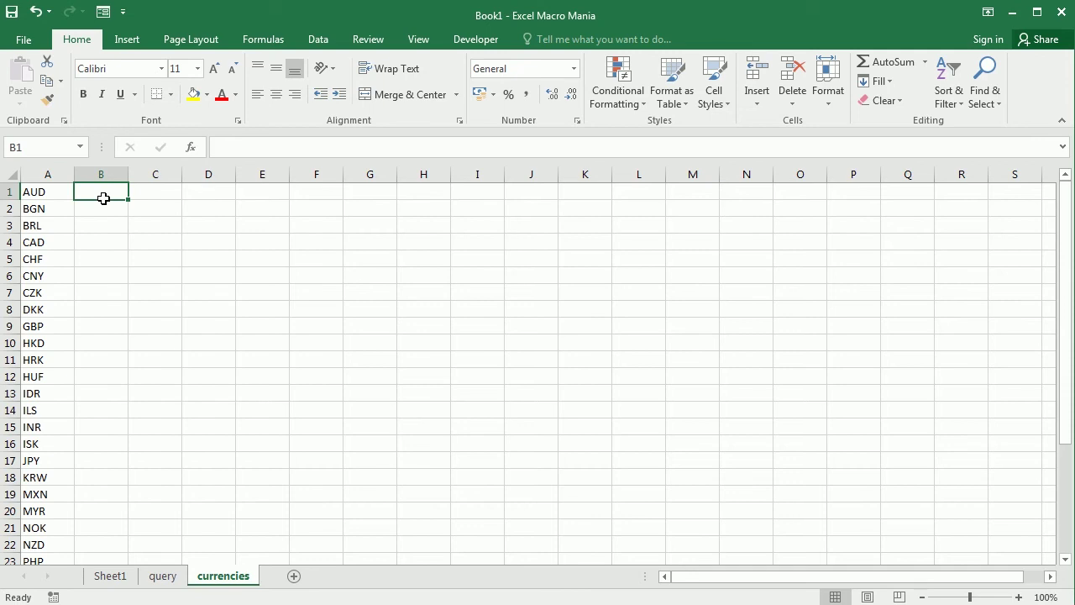
type("vlo")
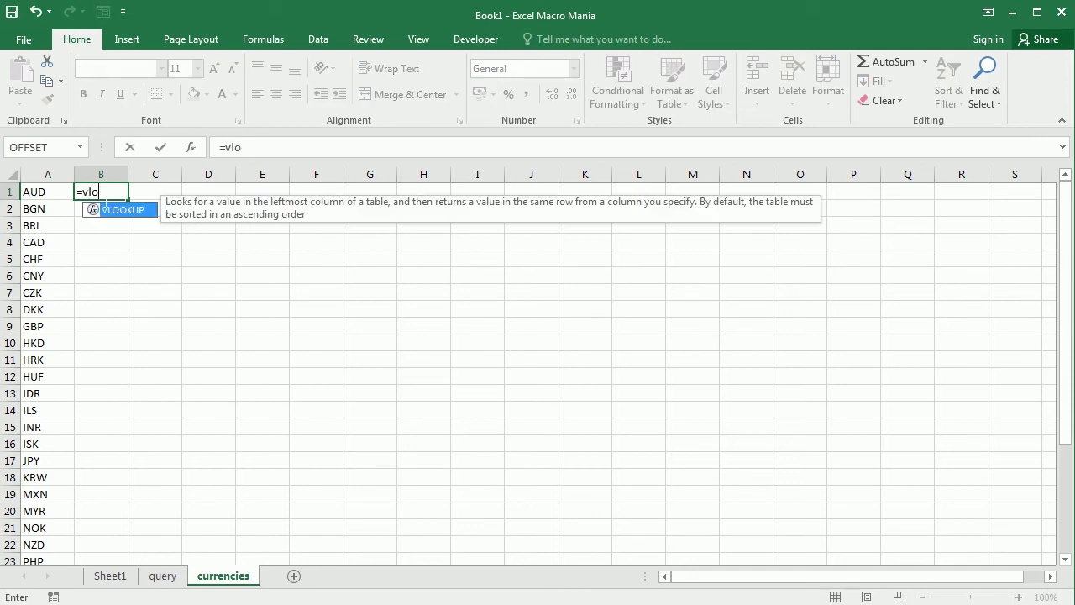
type("okup(")
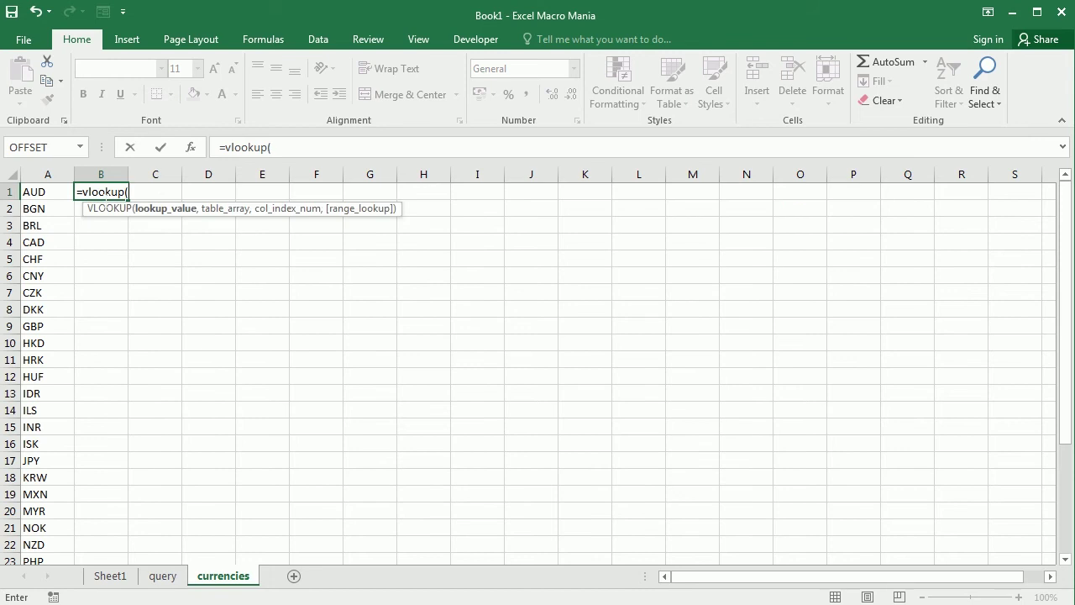
left_click(37, 196)
type("&")
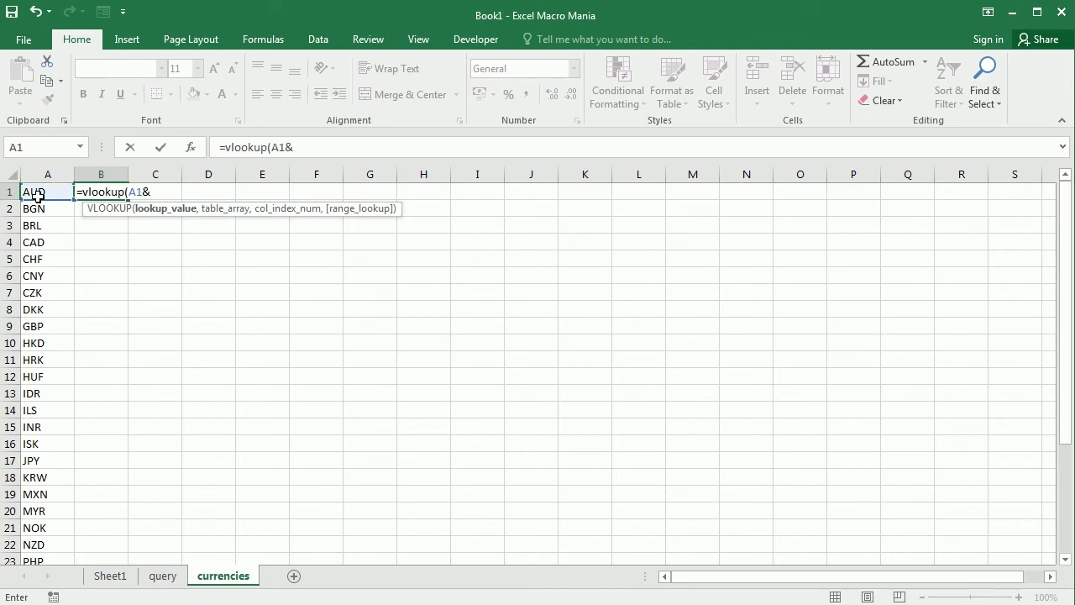
left_click(44, 200)
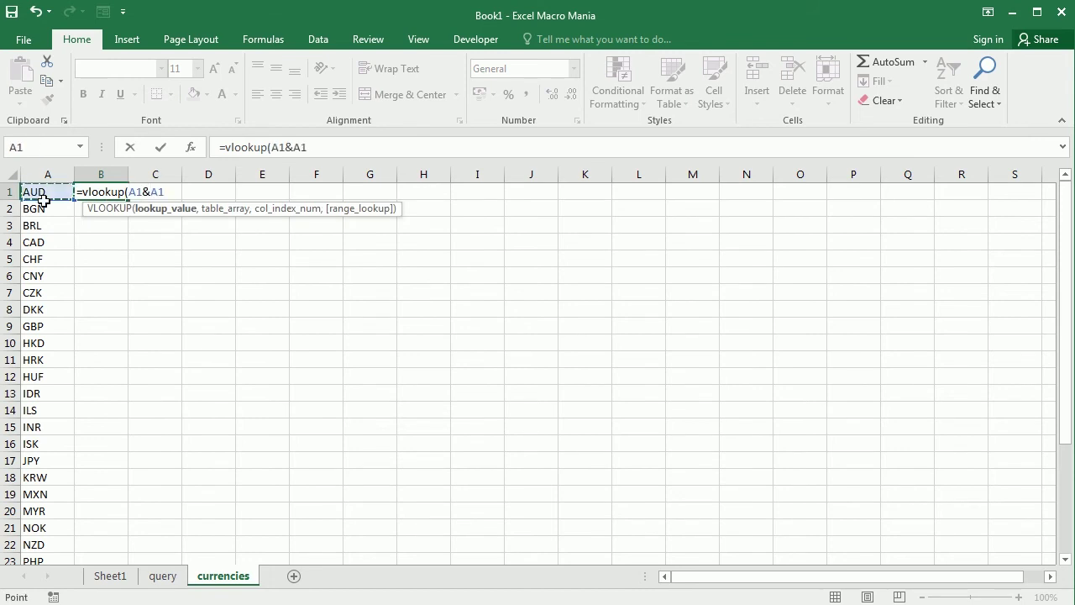
type(",")
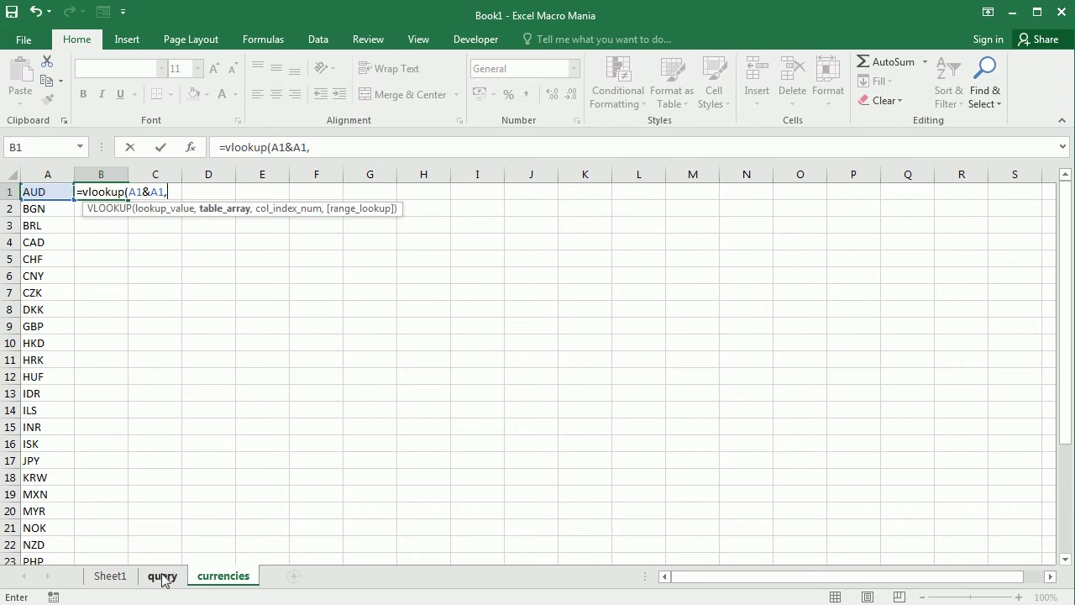
Set the VLOOKUP table array to the absolute range query!$A$2:$C$32.
left_click(161, 576)
left_click(62, 212)
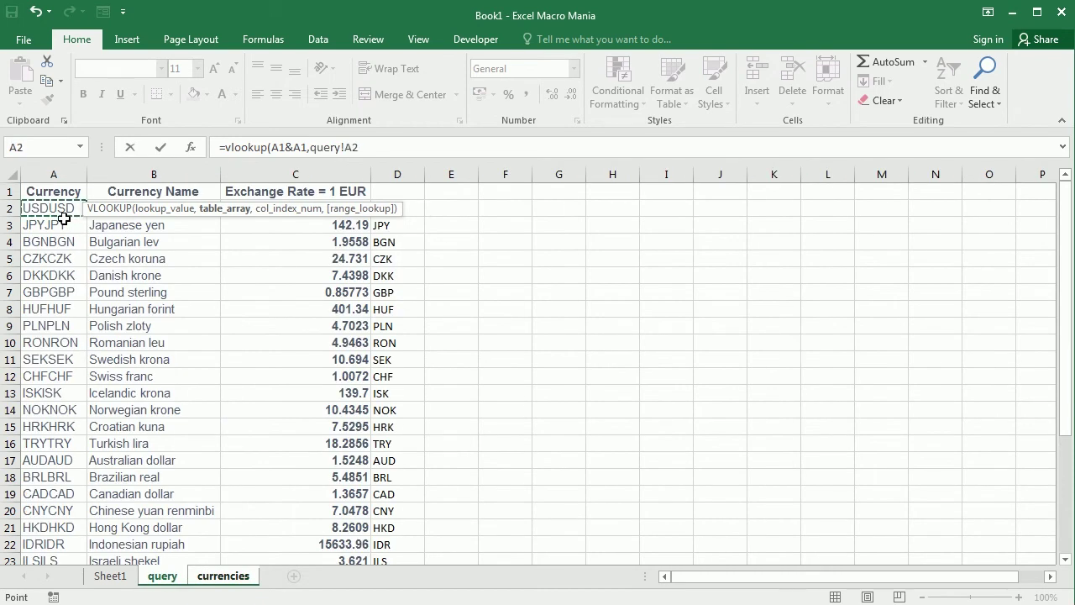
key("ctrl+shift+Right")
key("shift+Left")
key("ctrl+shift+Down")
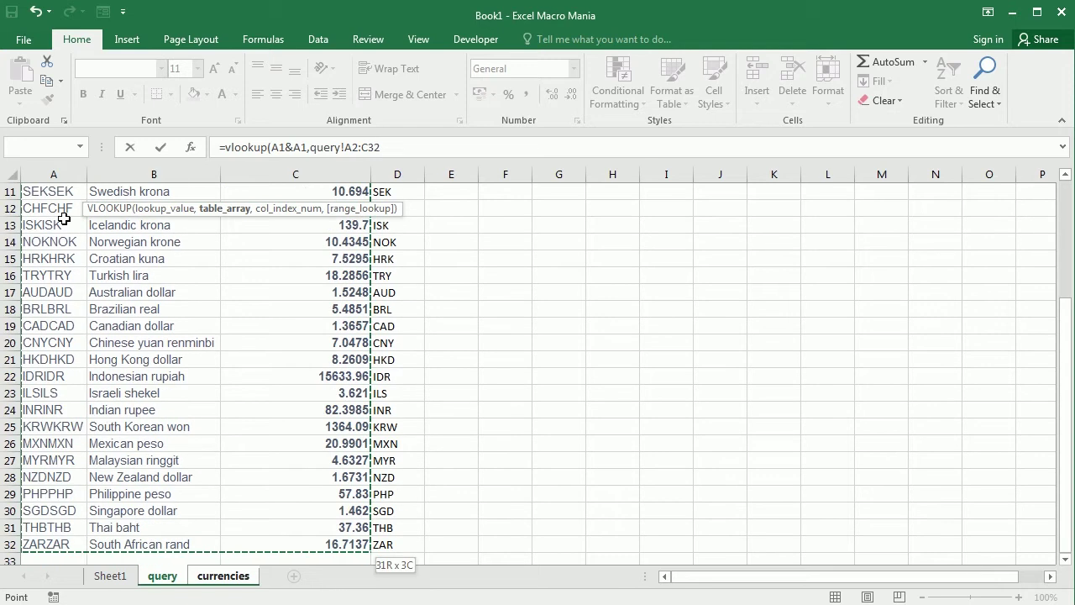
left_click(348, 147)
key("F4")
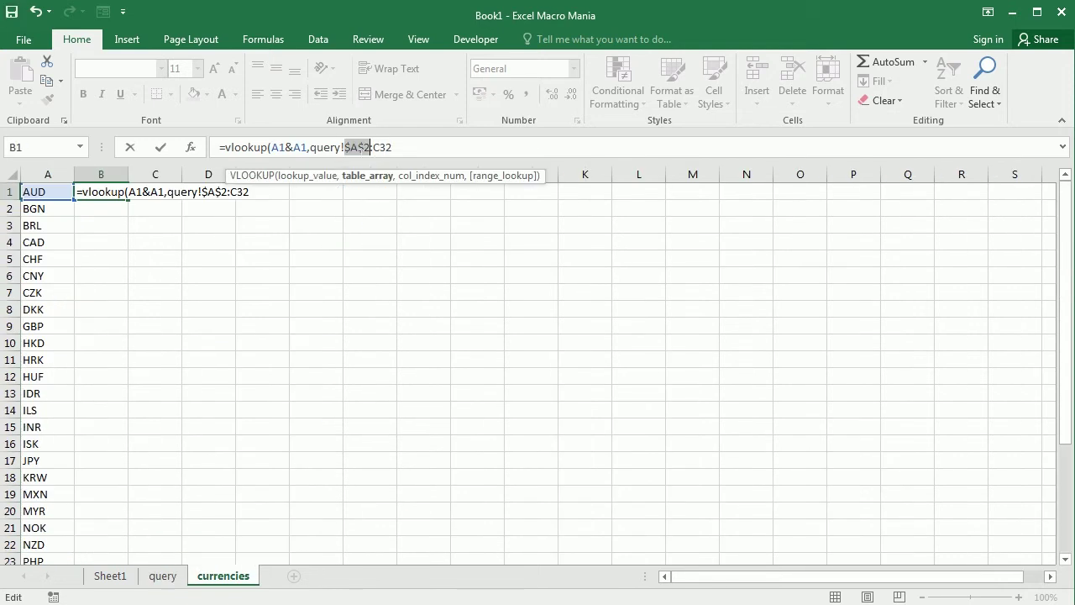
left_click(405, 147)
key("F4")
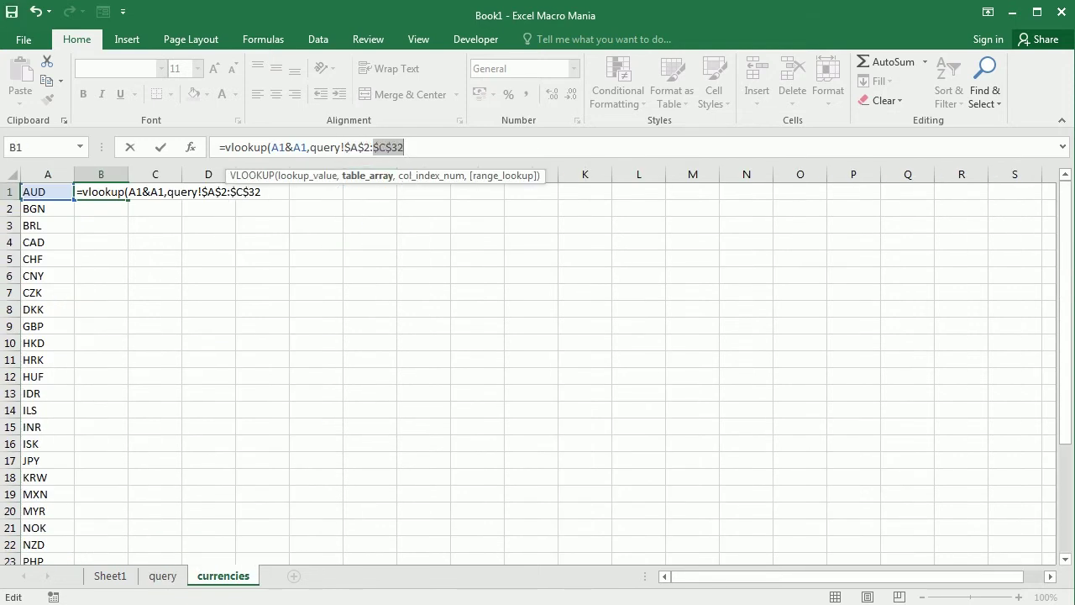
Complete the VLOOKUP with column index 3 and range lookup 0, and fill it down column B for all the currencies.
left_click(405, 147)
type(",3,0")
key("ctrl+Return")
key("Return")
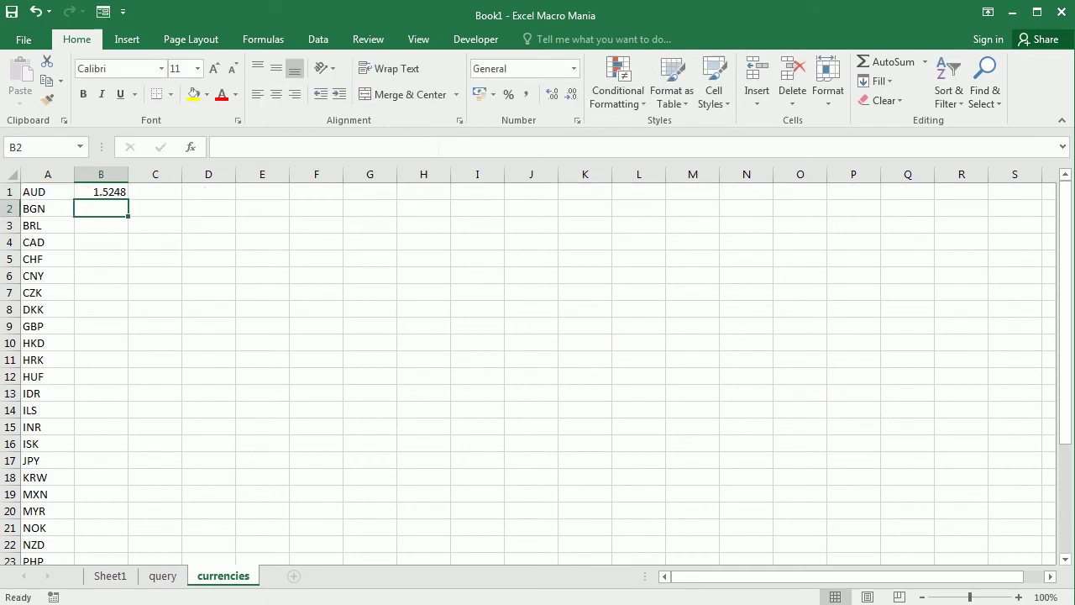
left_click(118, 192)
double_click(129, 201)
Insert a row above GBP in the currencies sheet and enter EUR with a rate of 1 in it.
left_click(10, 326)
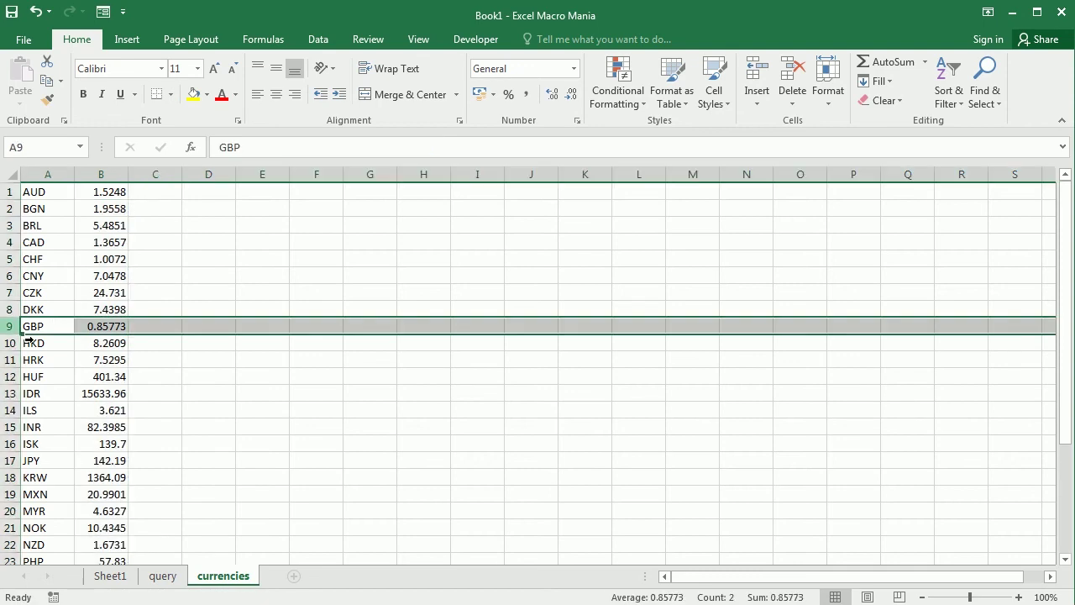
left_click(757, 74)
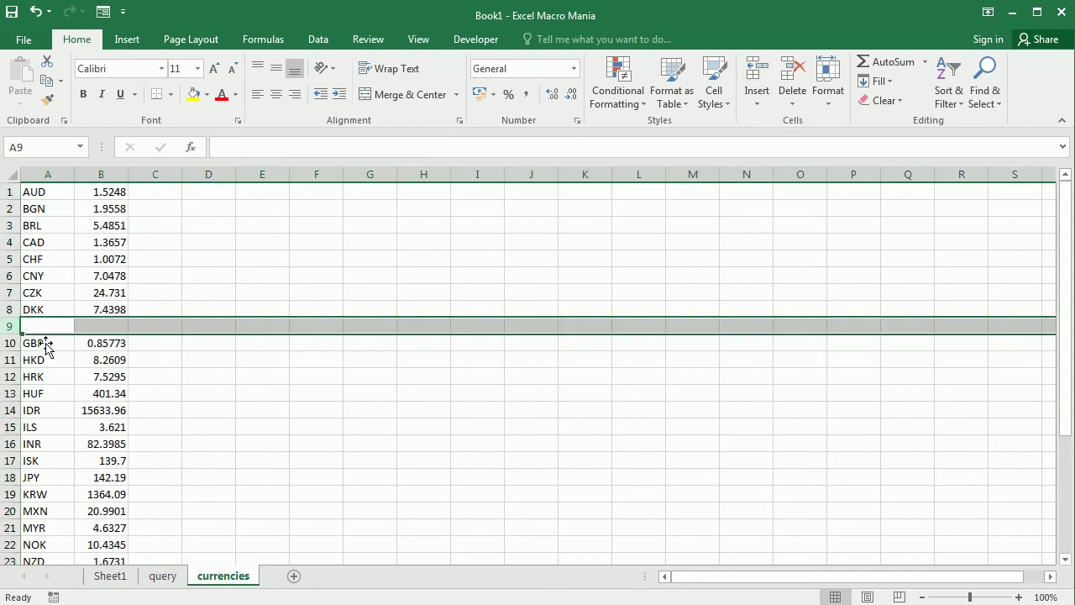
left_click(42, 333)
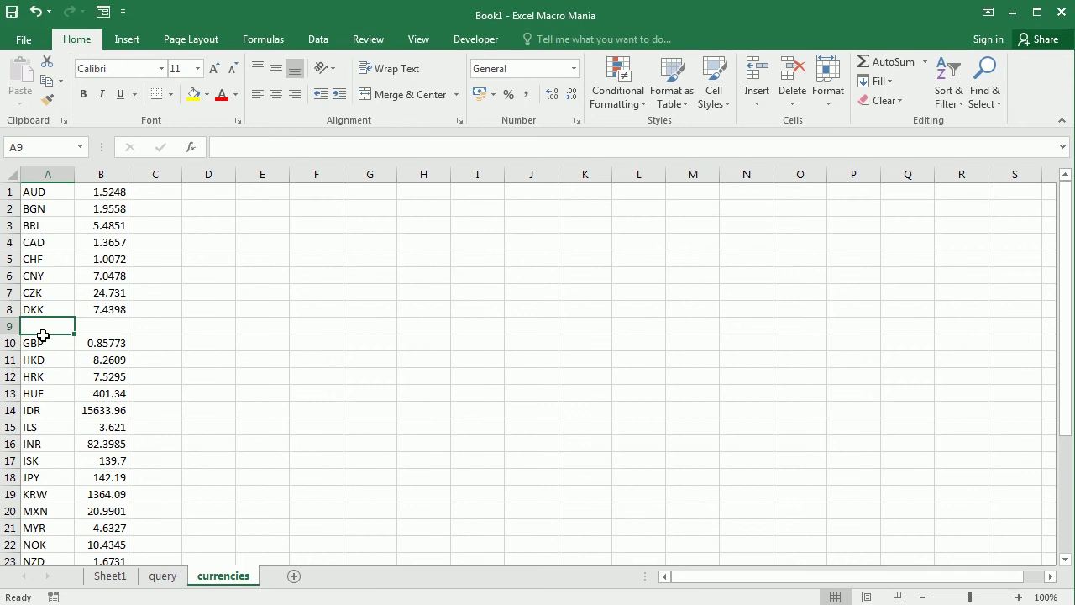
type("EUR")
key("Tab")
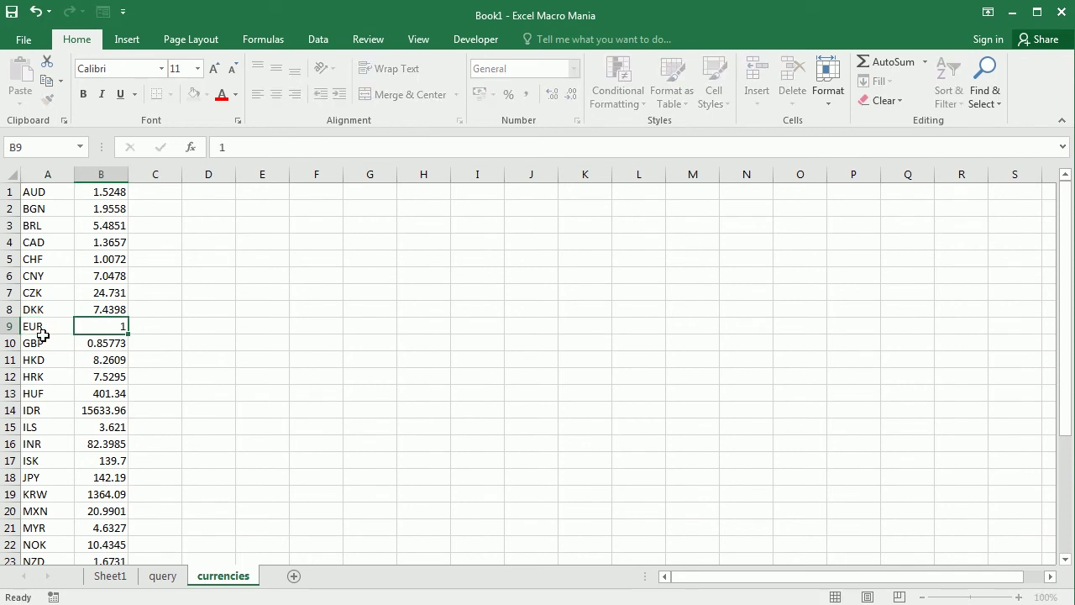
type("1")
key("Return")
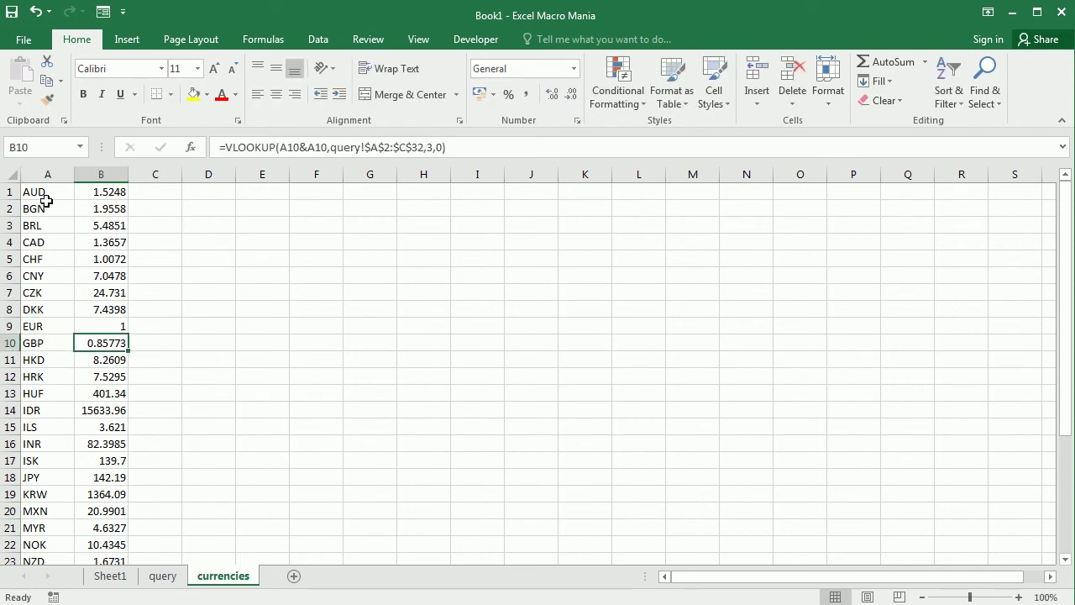
Rename Sheet1 as CONVERTER.
left_click(46, 201)
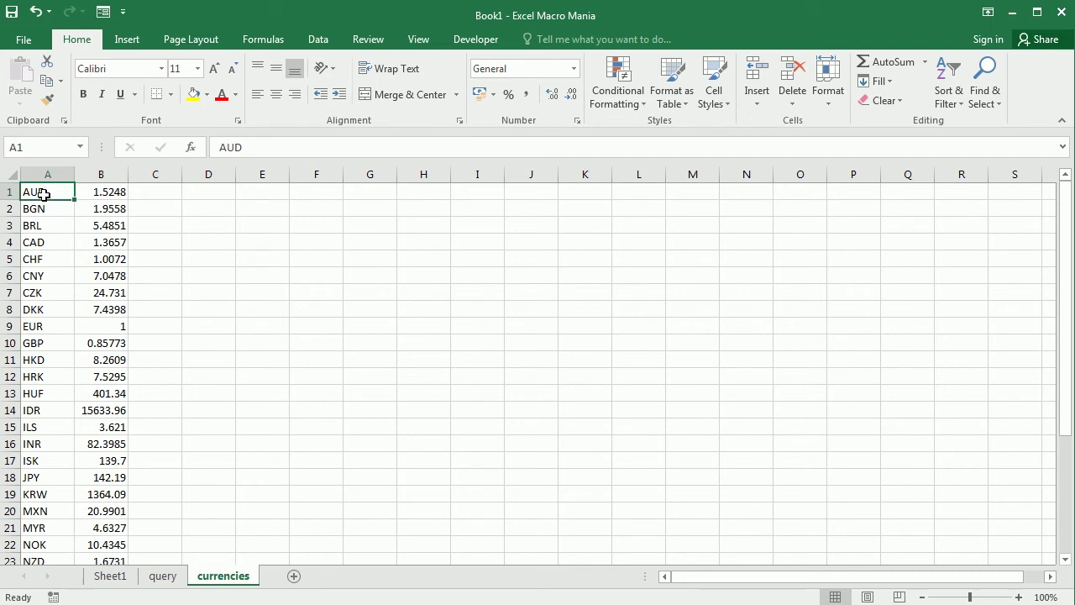
left_click(110, 577)
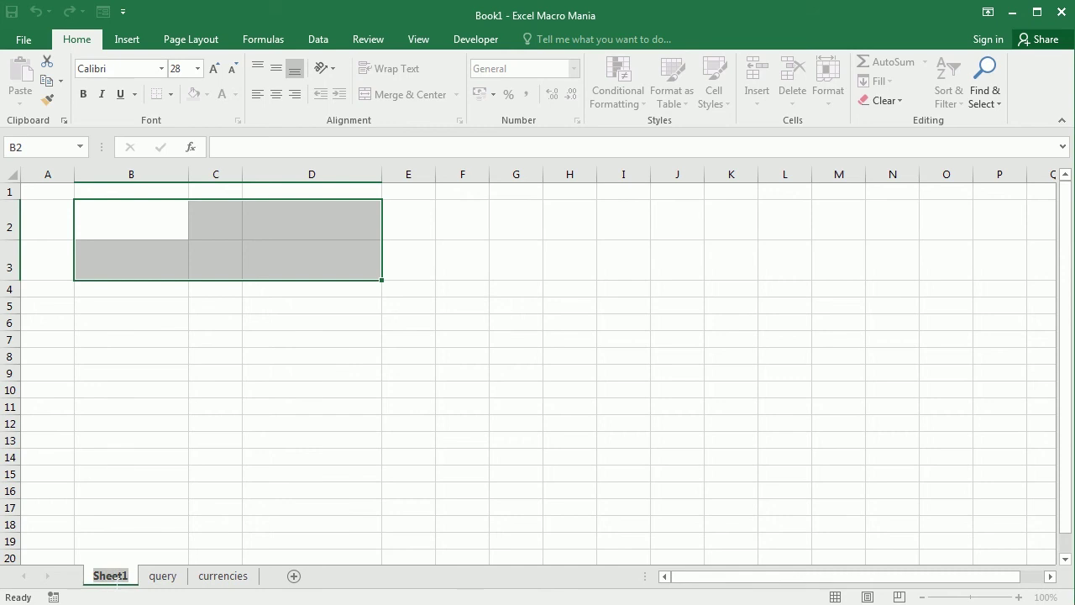
type("CONVERTER")
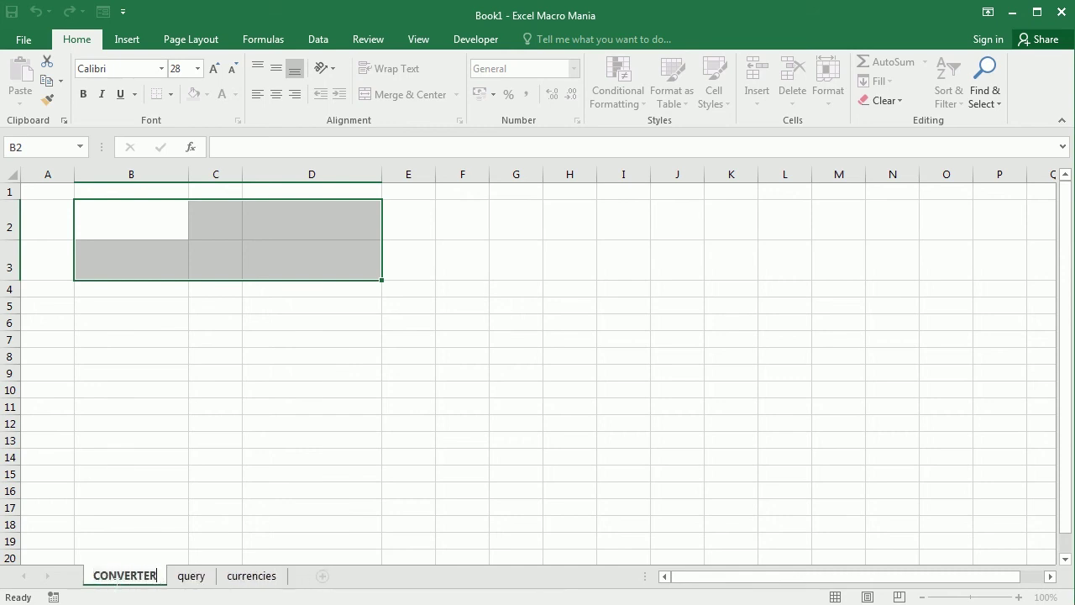
key("Return")
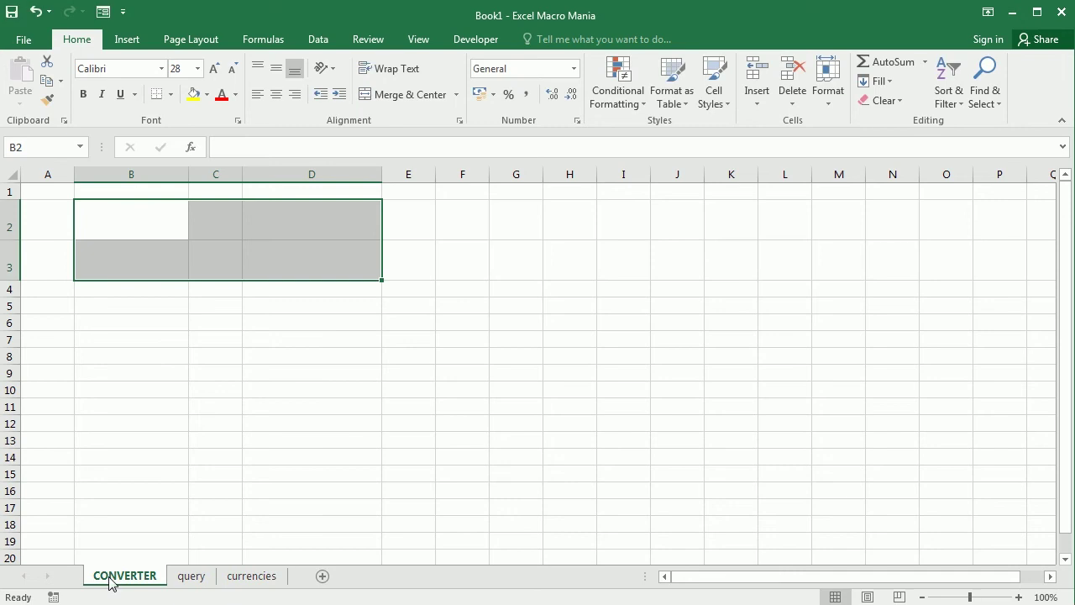
Add list data validation to cell B3 of the CONVERTER sheet with the source =currencies!$A$1:$A$32.
left_click(157, 265)
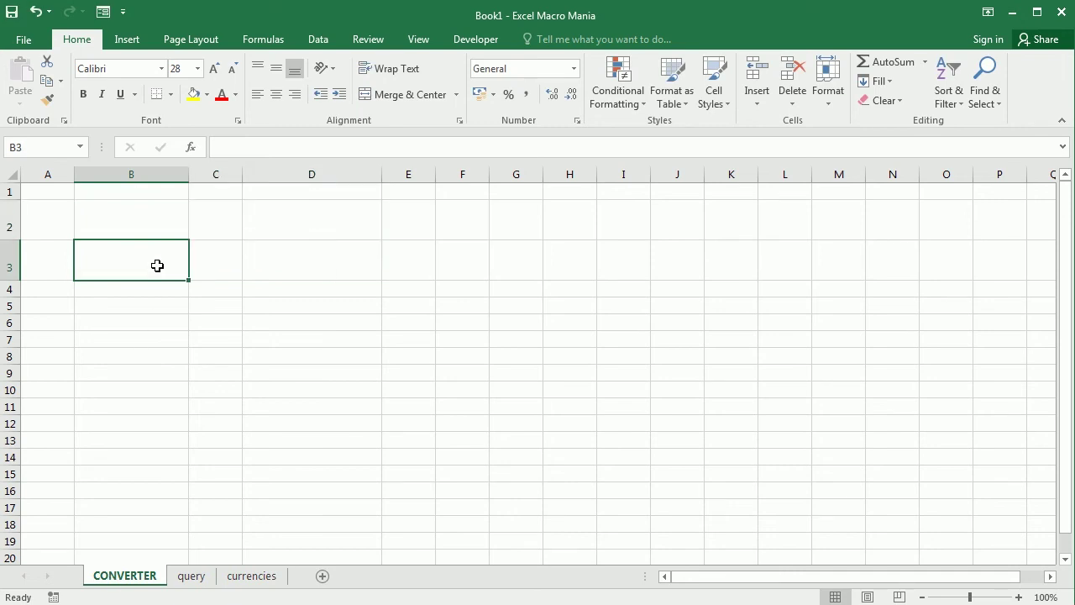
left_click(316, 40)
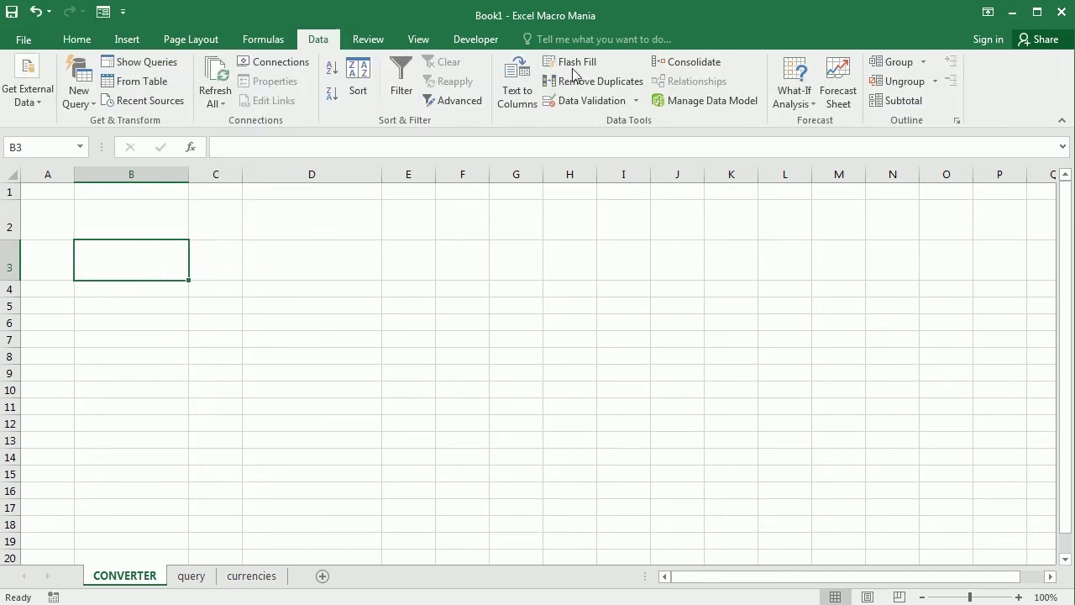
left_click(620, 104)
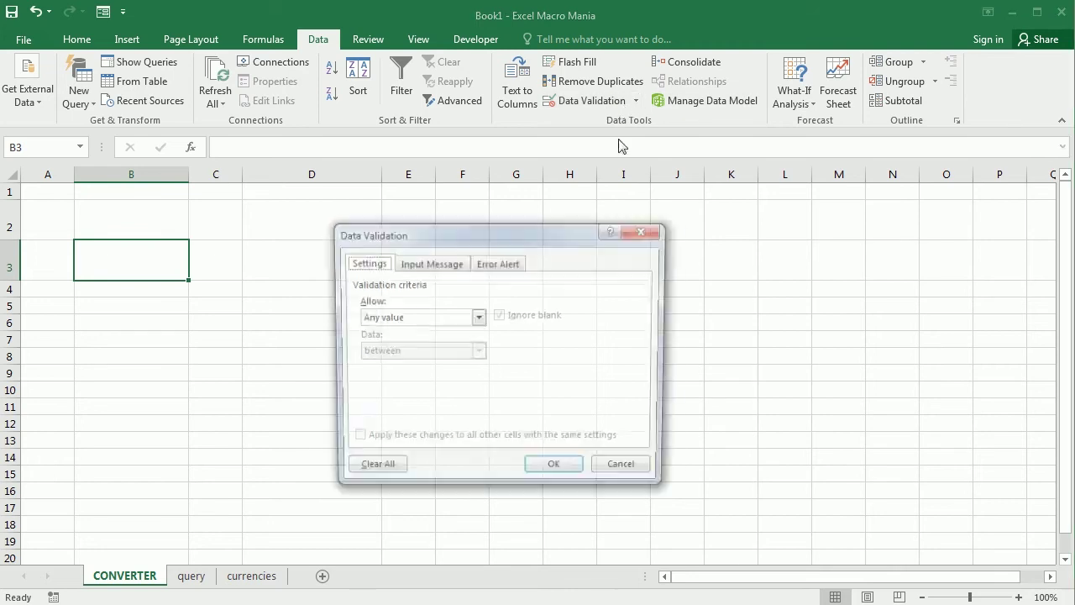
left_click(477, 317)
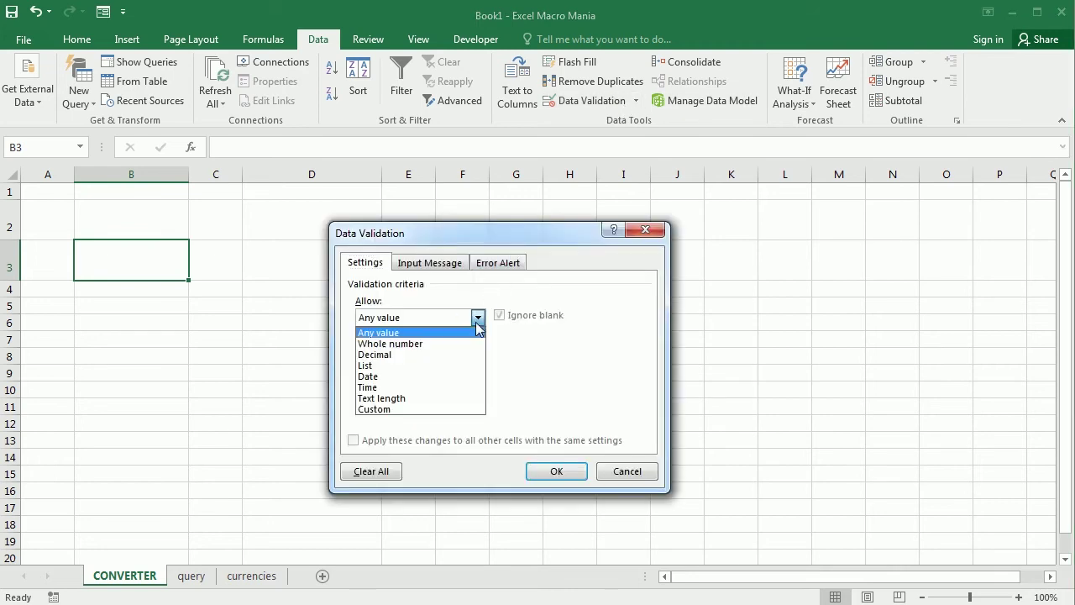
left_click(409, 372)
left_click(577, 389)
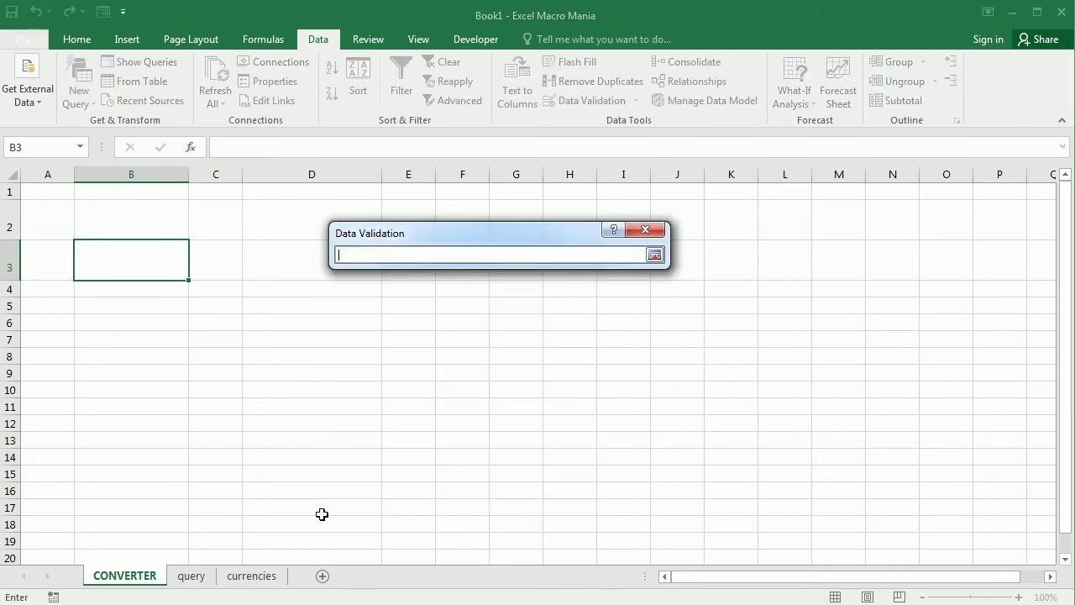
left_click(267, 577)
left_click(54, 192)
key("ctrl+shift+Down")
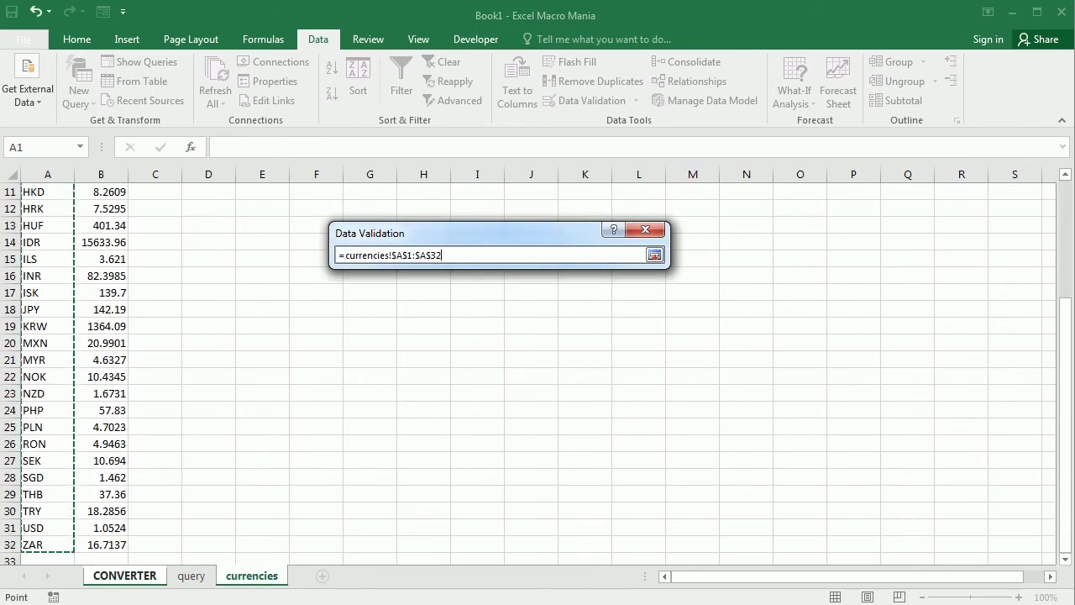
left_click(654, 256)
left_click(558, 471)
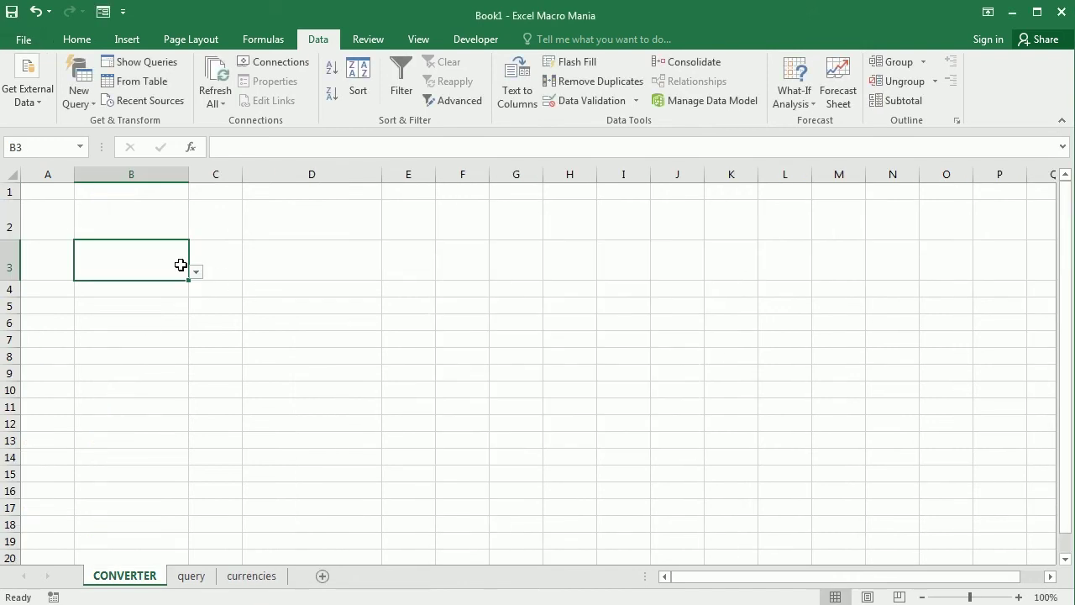
Add list data validation to cell D3 of the CONVERTER sheet with the source =currencies!$A$1:$A$32.
left_click(316, 269)
left_click(636, 100)
left_click(626, 122)
left_click(477, 317)
left_click(395, 364)
left_click(576, 385)
left_click(251, 576)
left_click(48, 477)
key("ctrl+Up")
key("ctrl+shift+Down")
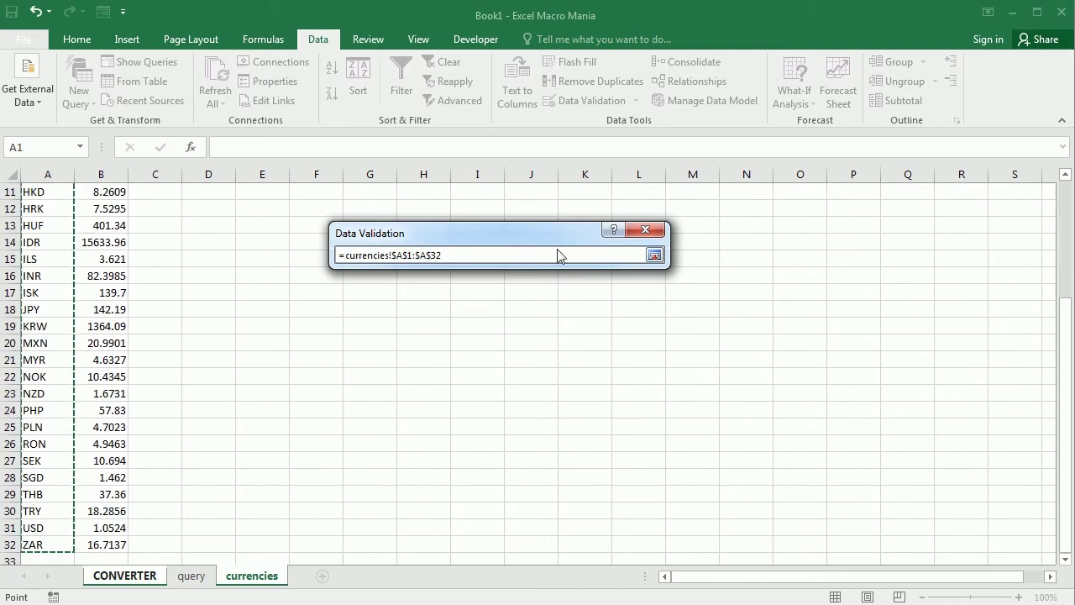
left_click(655, 255)
left_click(554, 469)
Fill cells D3 and B3 with the lightest gray theme color.
left_click(76, 39)
left_click(207, 95)
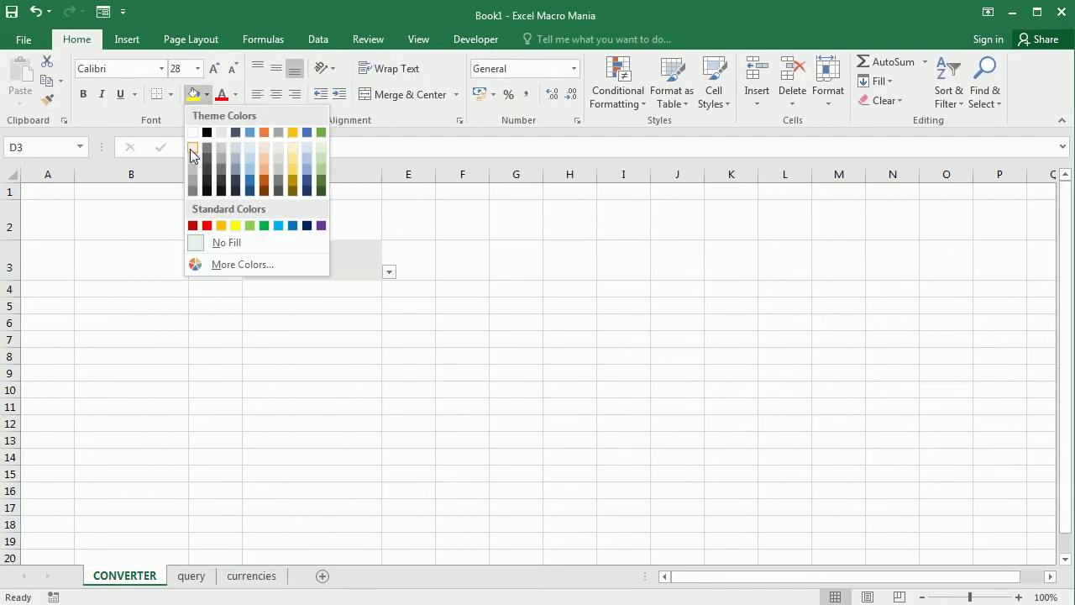
left_click(192, 148)
left_click(147, 256)
left_click(194, 94)
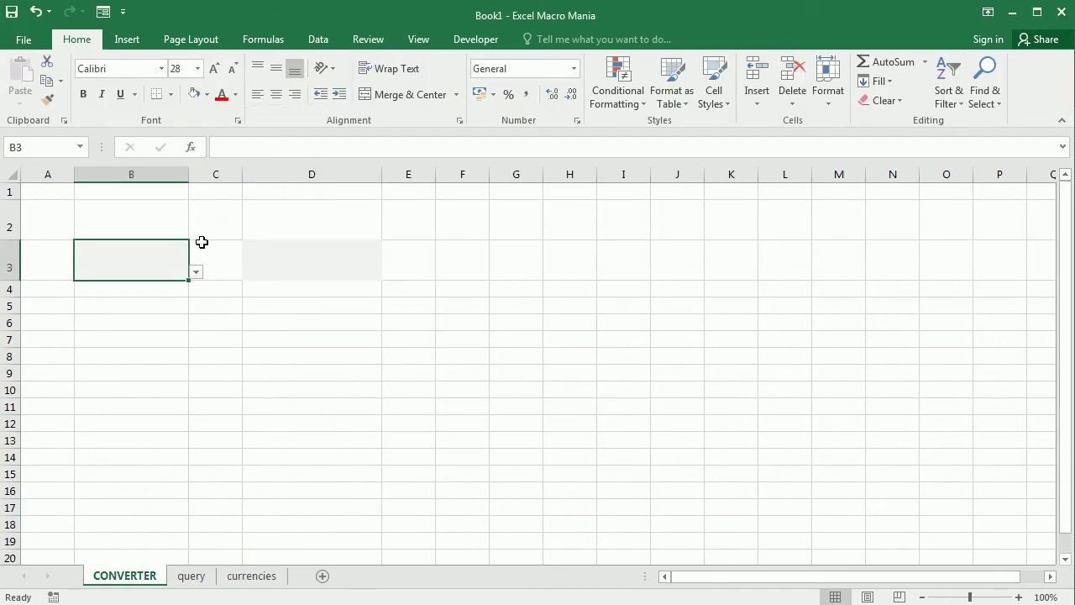
Enter the formula =VLOOKUP(B3,currencies!A1:B32,2,0) in cell B4 of the CONVERTER sheet.
left_click(197, 272)
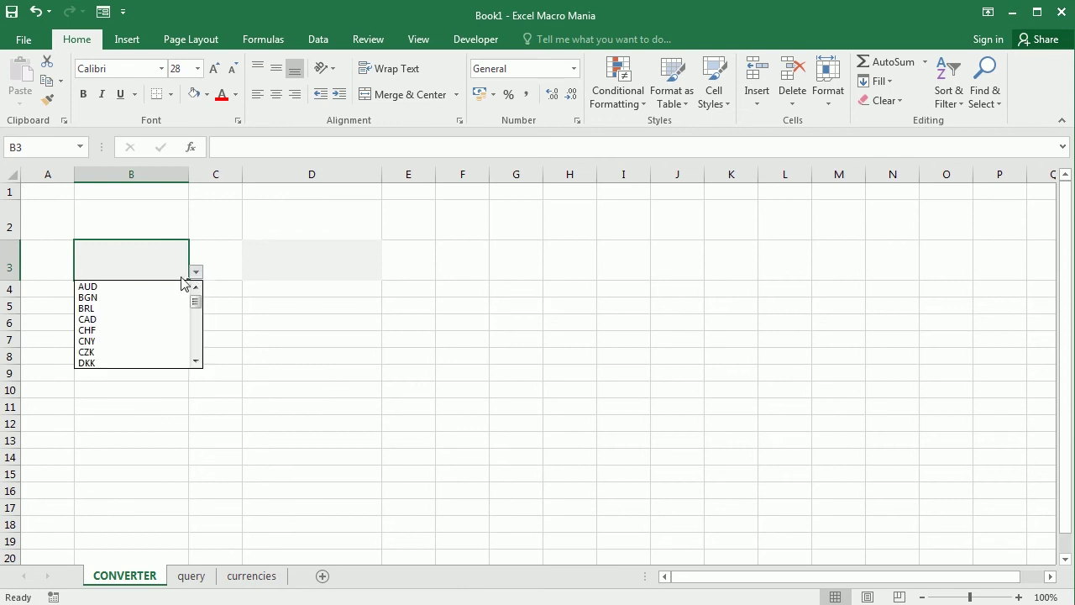
left_click(131, 269)
left_click(131, 296)
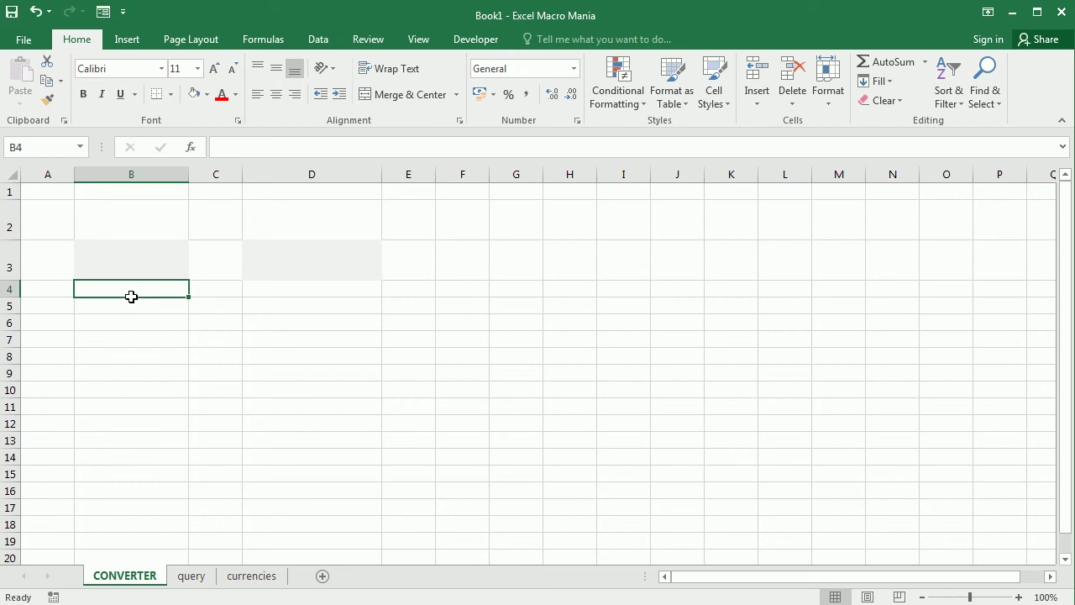
type("=")
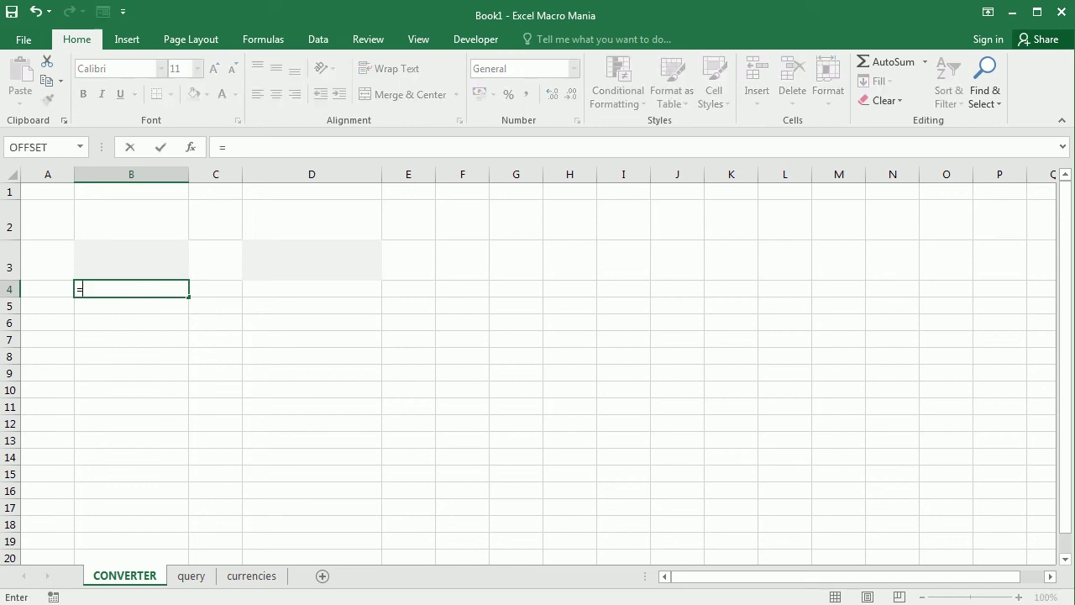
type("vlookup(")
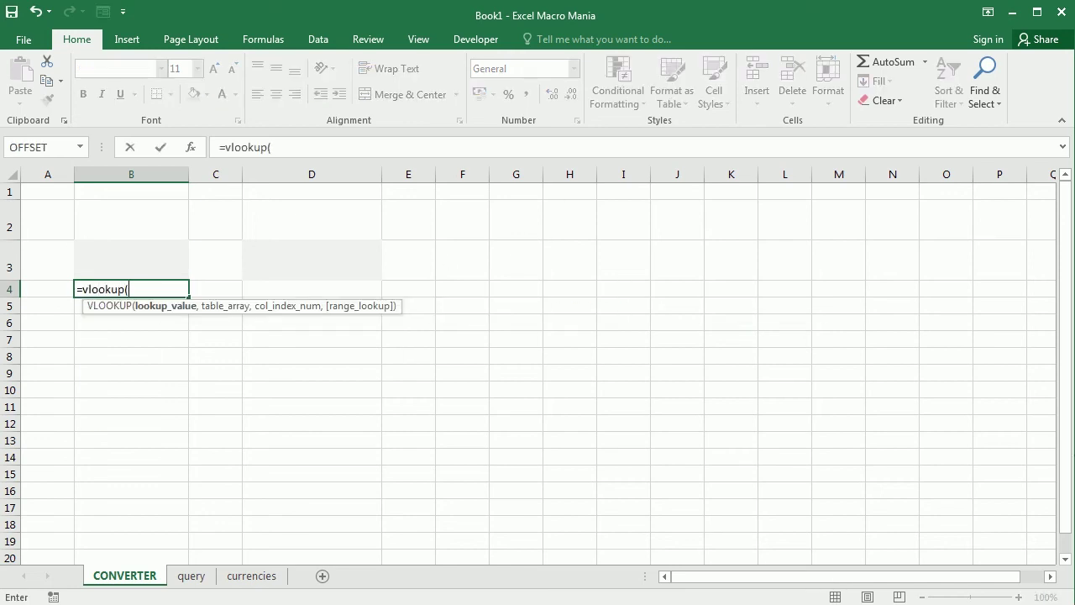
left_click(142, 262)
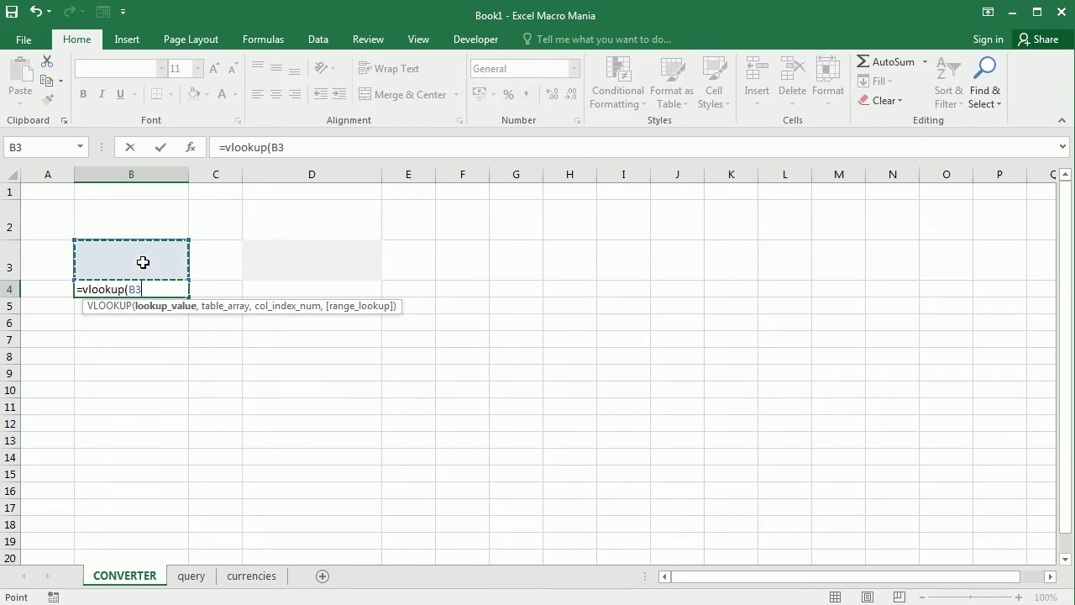
type(",")
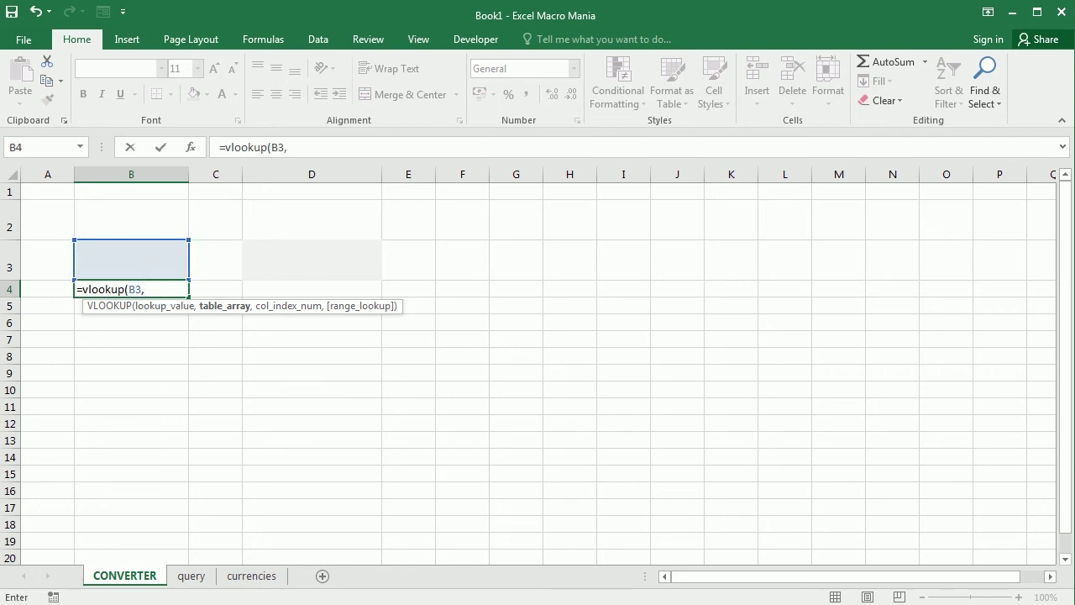
left_click(251, 576)
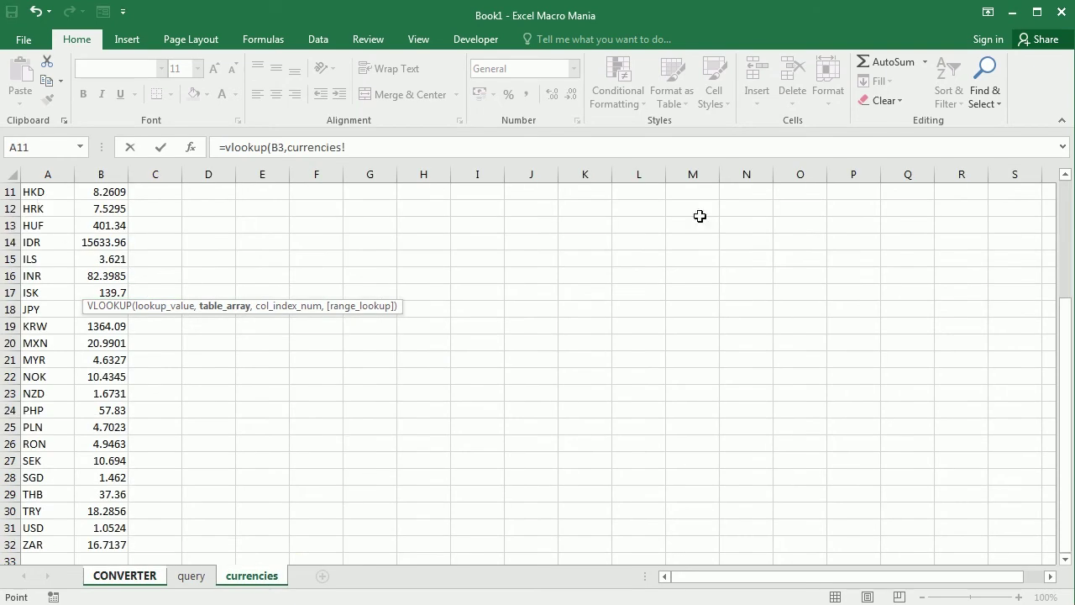
left_click_drag(1065, 371, 1065, 252)
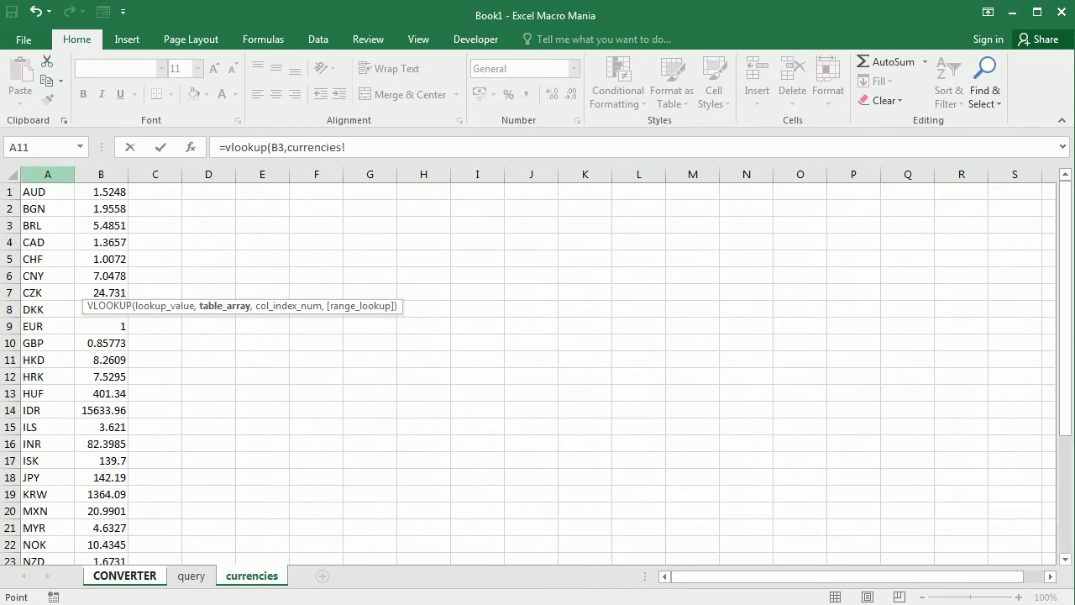
left_click(38, 193)
key("shift+Right")
key("ctrl+shift+Down")
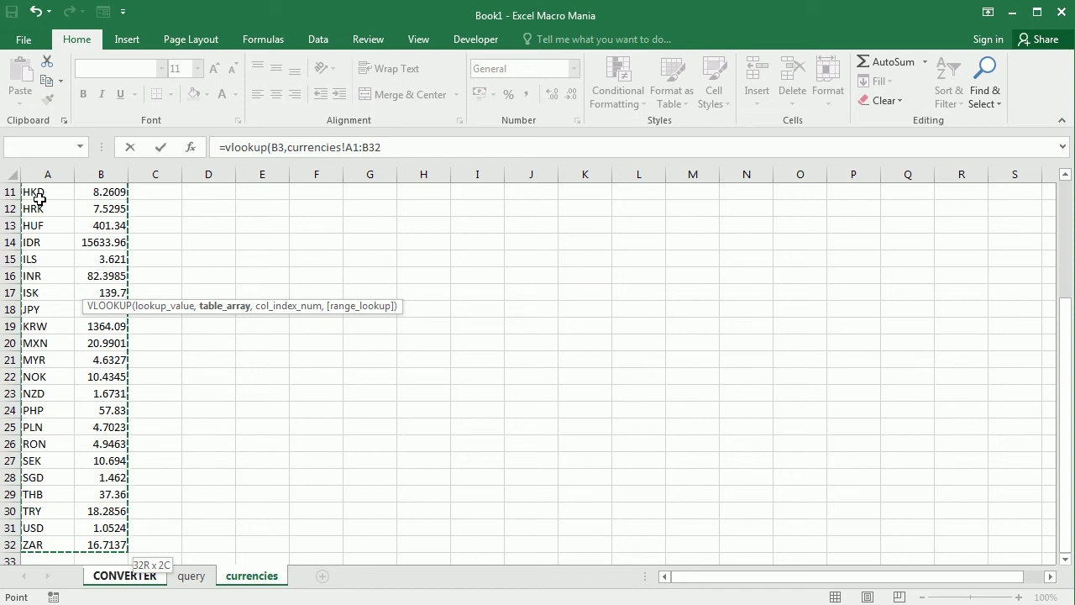
left_click(392, 148)
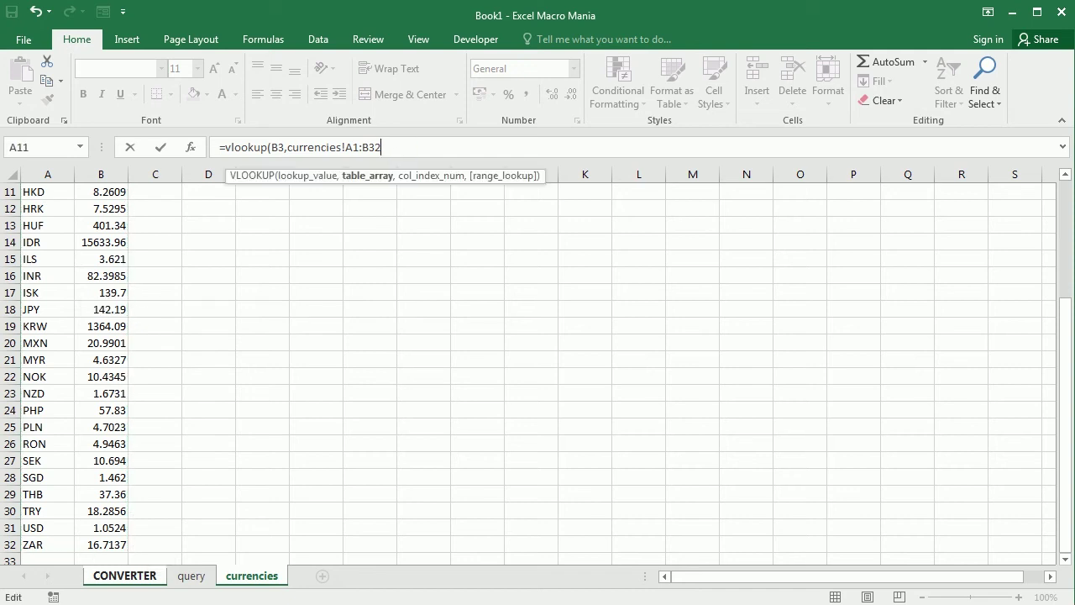
type(",2,")
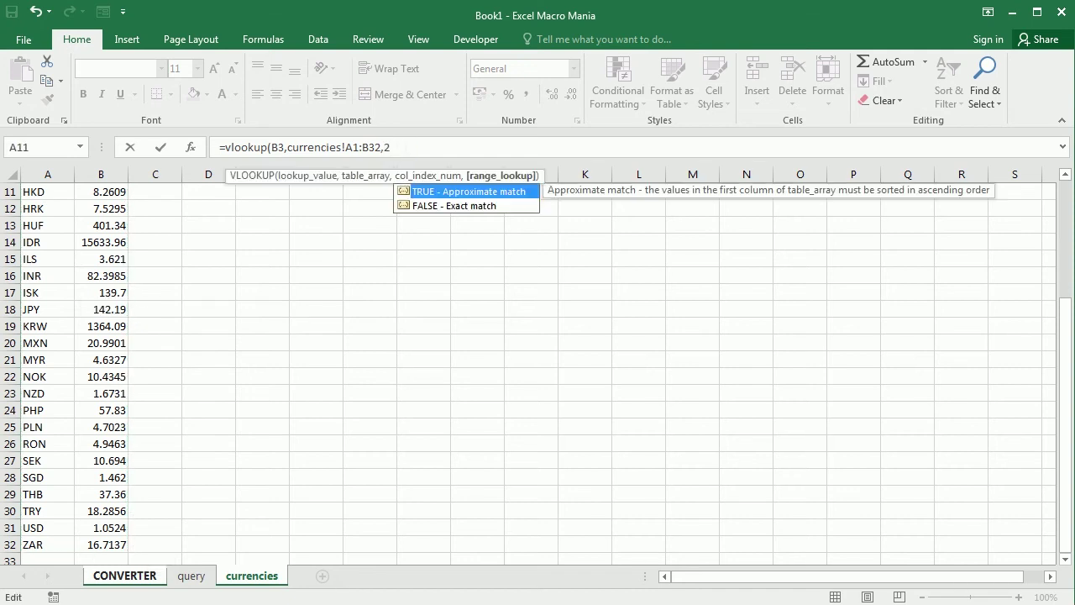
type("0)")
key("Return")
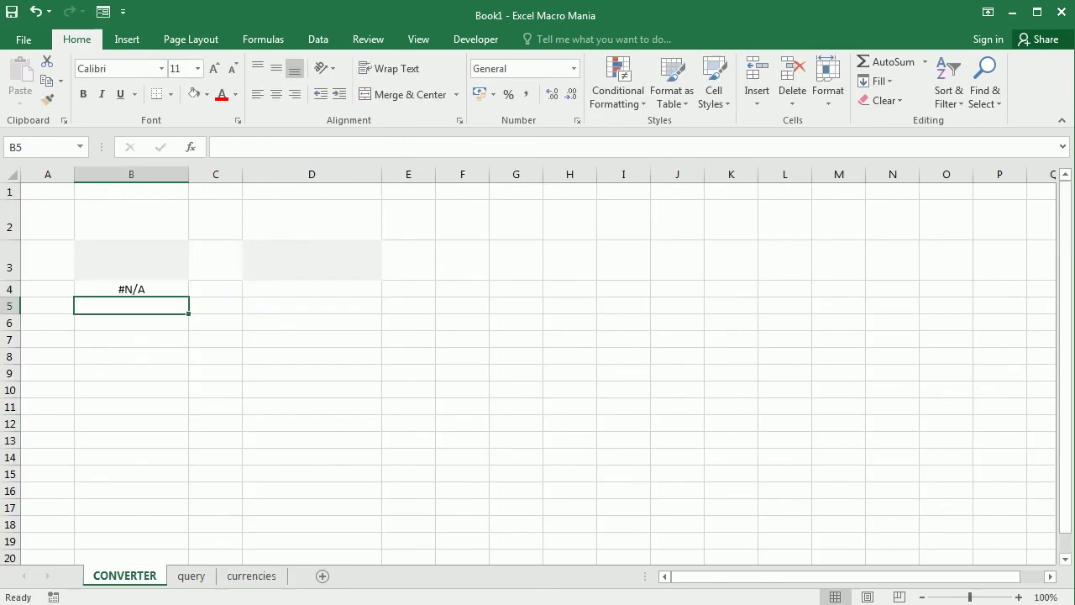
Wrap the VLOOKUP in cell B4 in IF(B3<>"", …,"") so an empty B3 gives a blank.
left_click(148, 290)
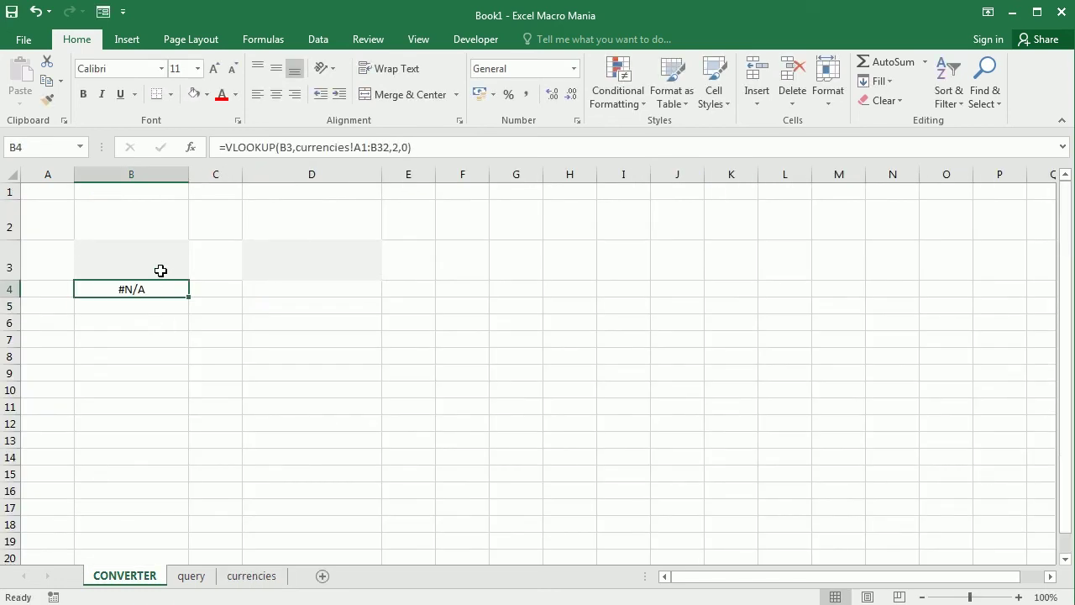
left_click(225, 148)
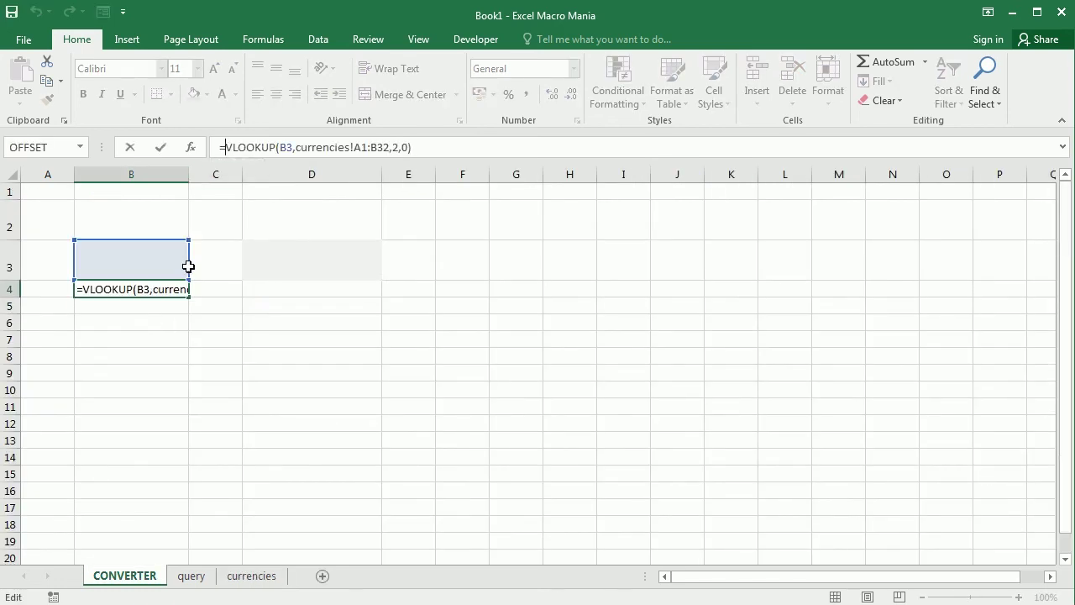
type("if(")
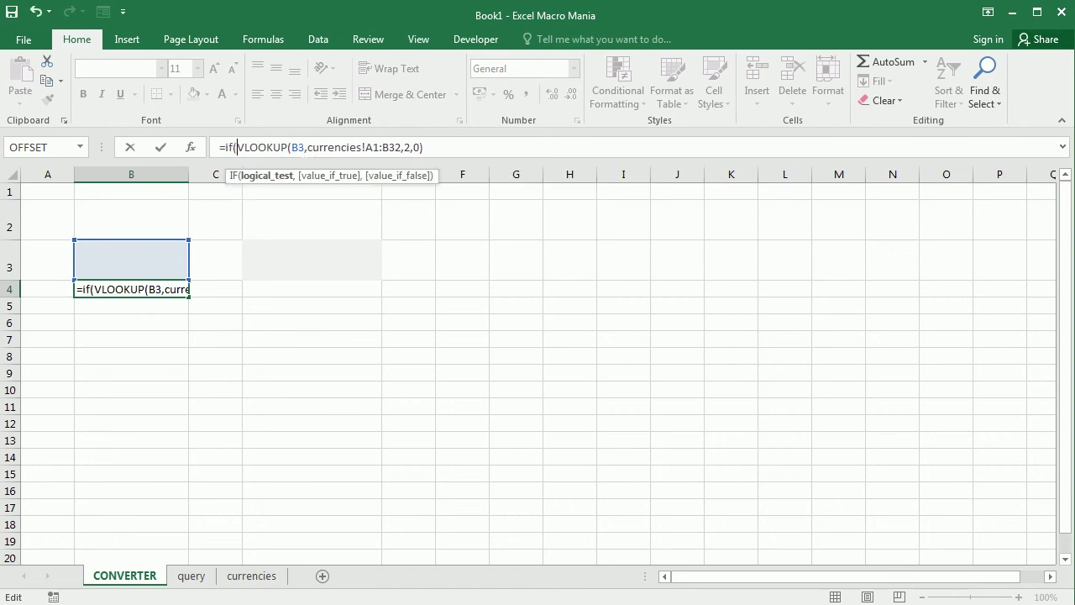
left_click(151, 263)
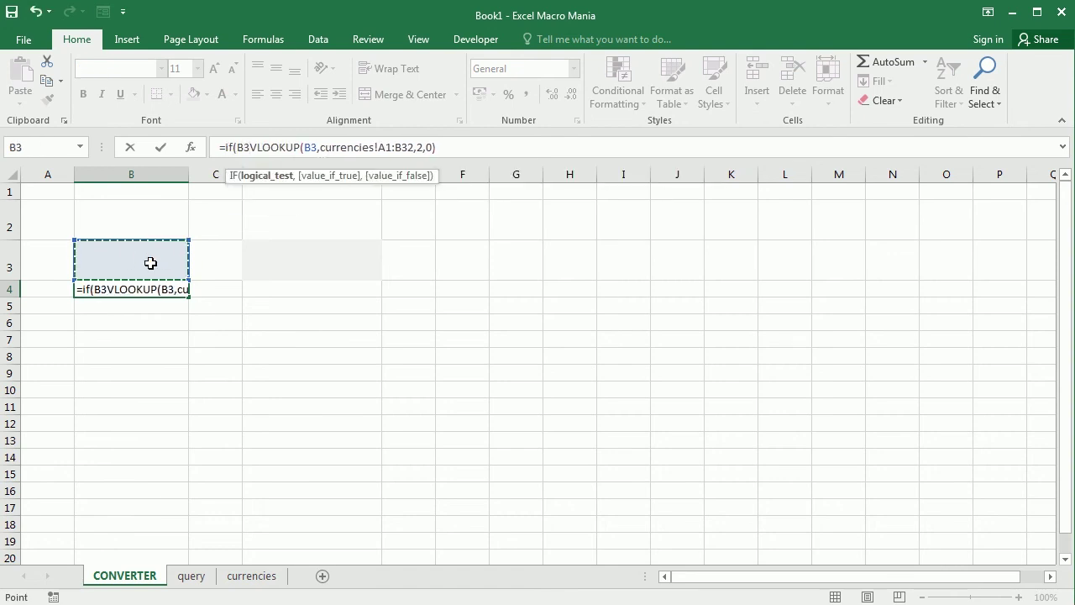
type("<>\"\",")
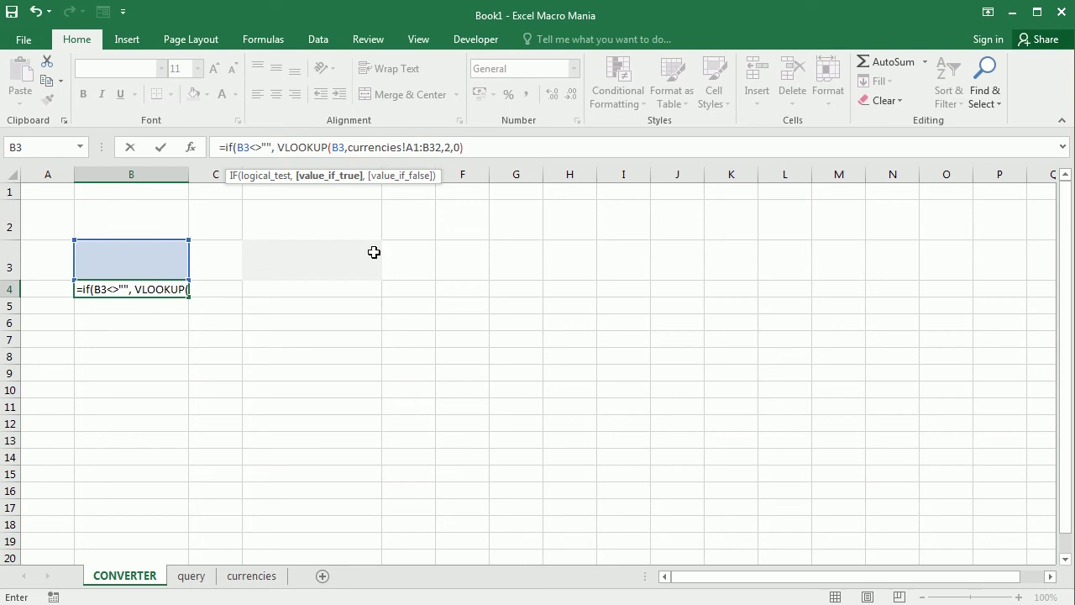
left_click(463, 147)
type(",")
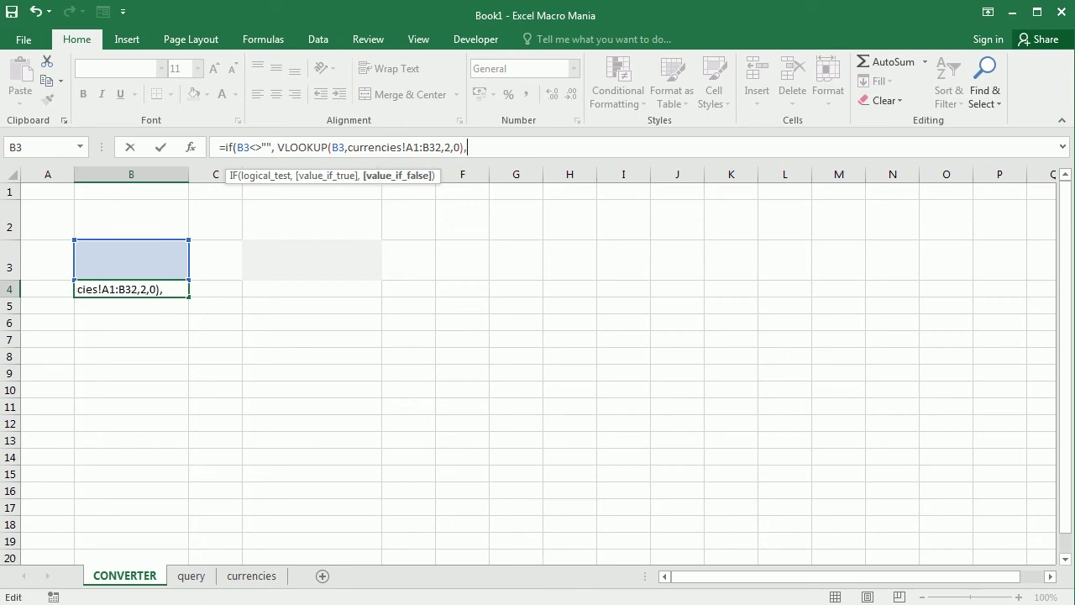
type("\"\")")
key("Return")
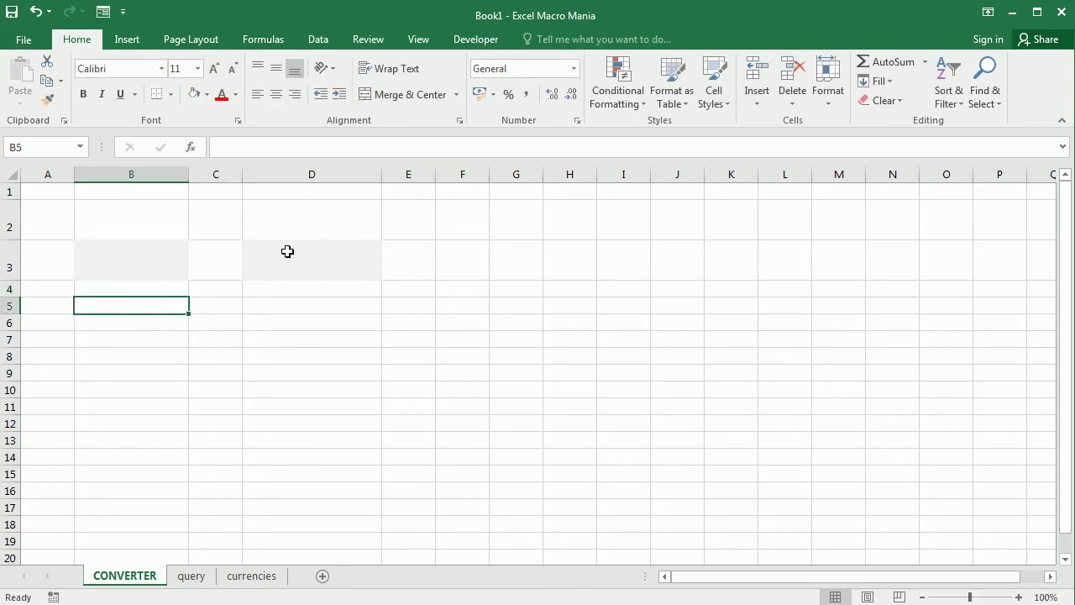
Choose CHF from the currency list in cell B3 and check the rate in B4.
left_click(177, 262)
left_click(196, 271)
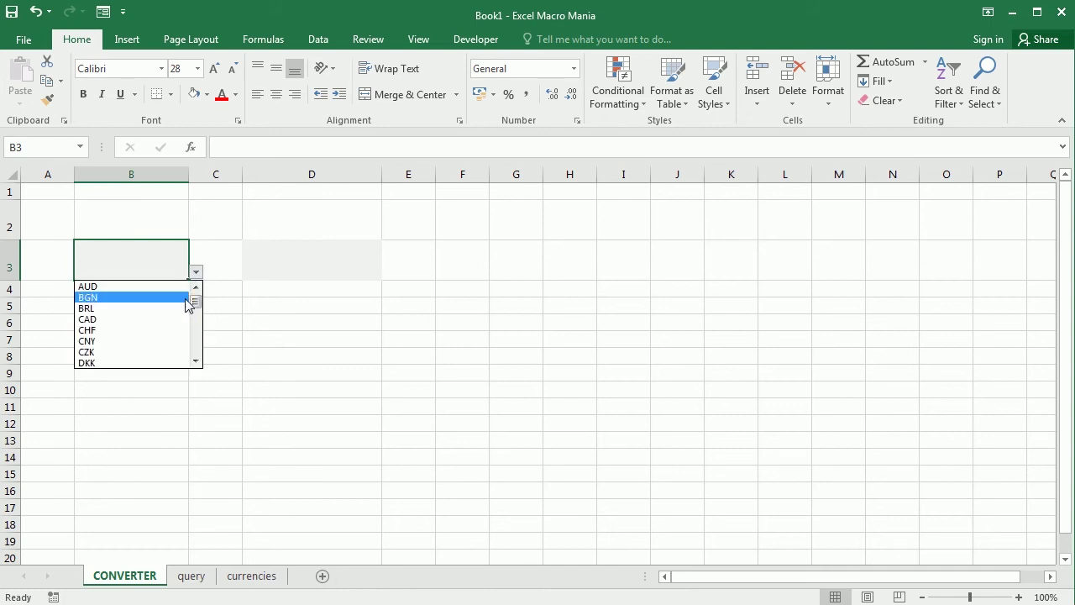
left_click(100, 338)
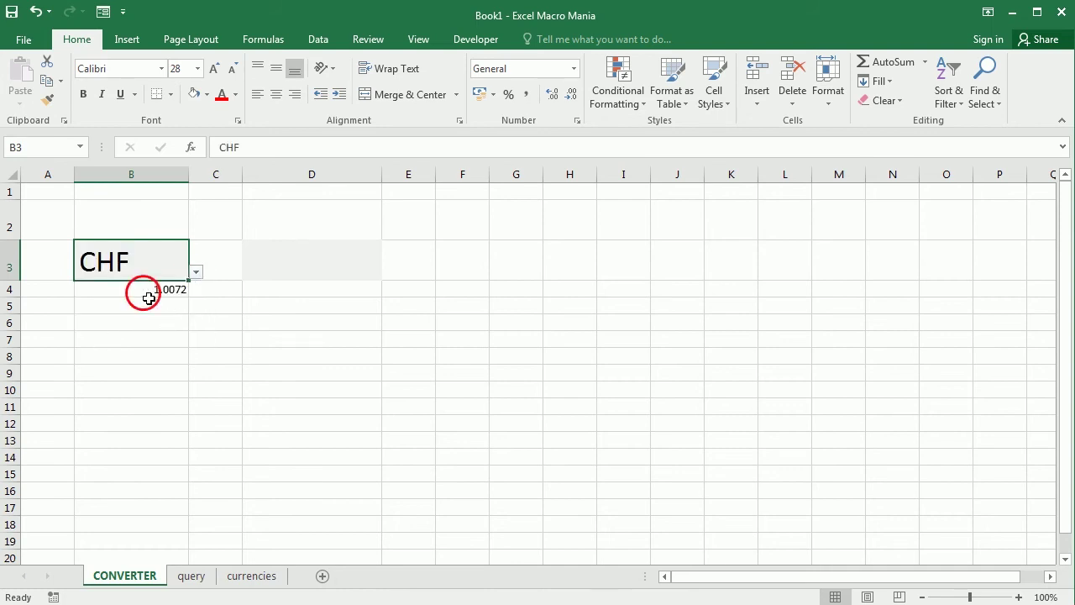
left_click(148, 296)
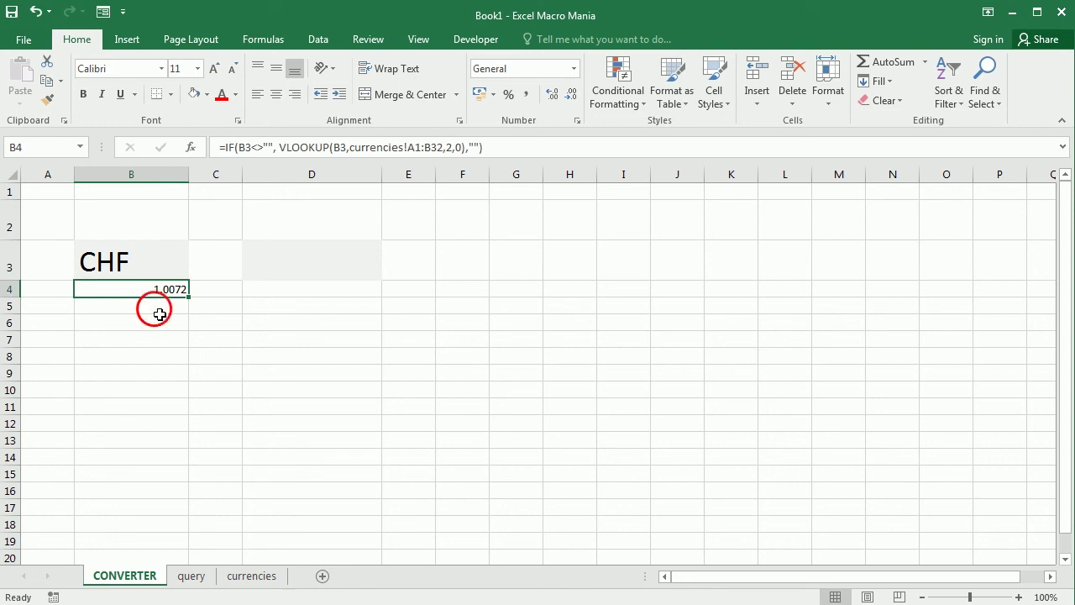
Enter 1 EUR in cell B5 and center the contents of column B horizontally.
left_click(160, 314)
type("1")
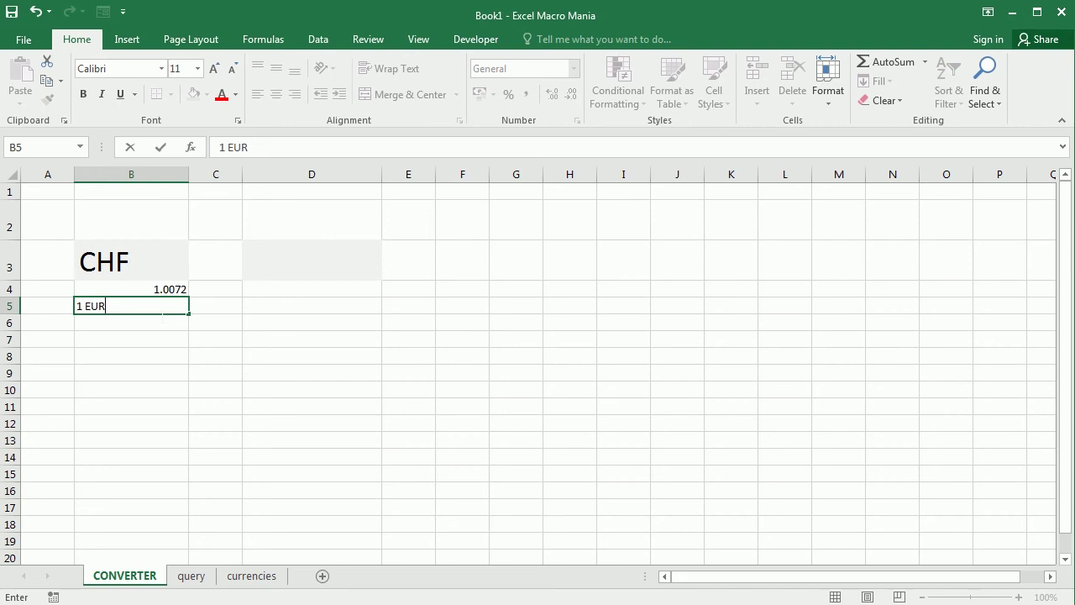
type(" EUR")
key("Return")
left_click(137, 174)
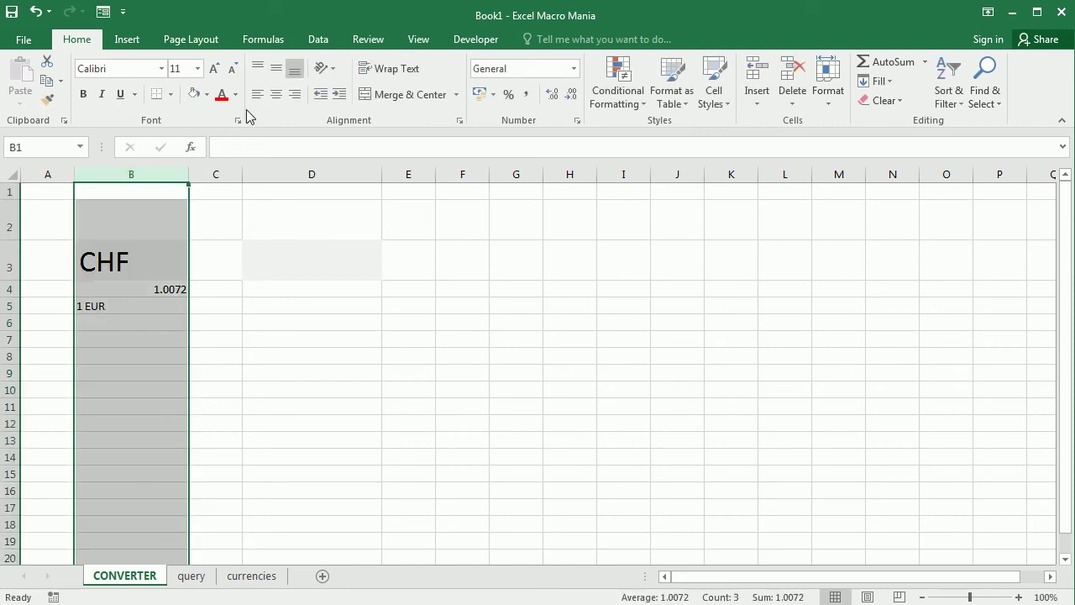
left_click(275, 96)
left_click_drag(131, 290, 131, 307)
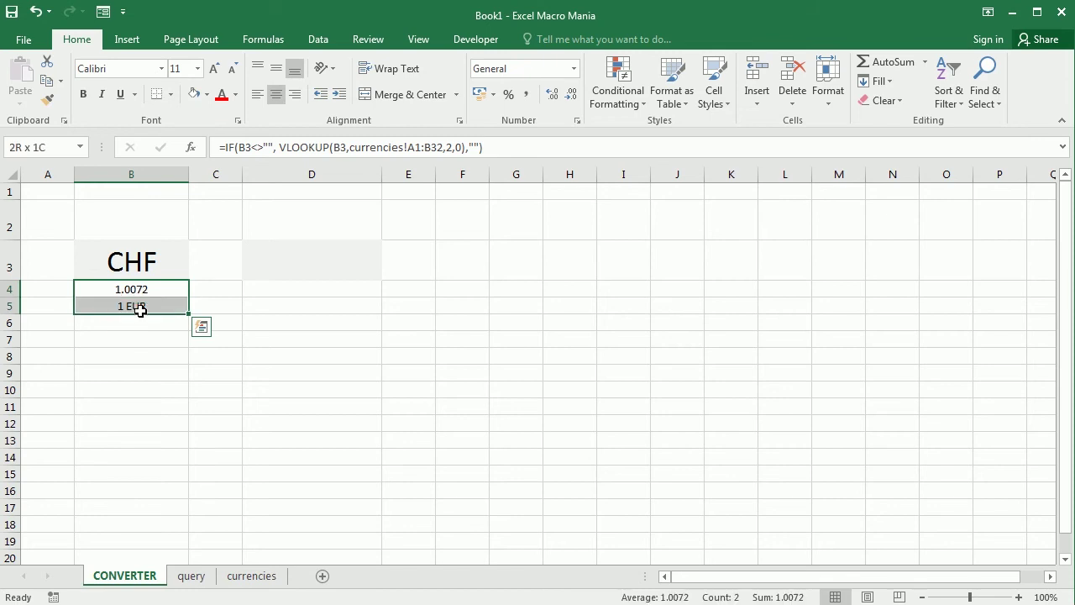
left_click_drag(15, 289, 14, 306)
right_click(14, 298)
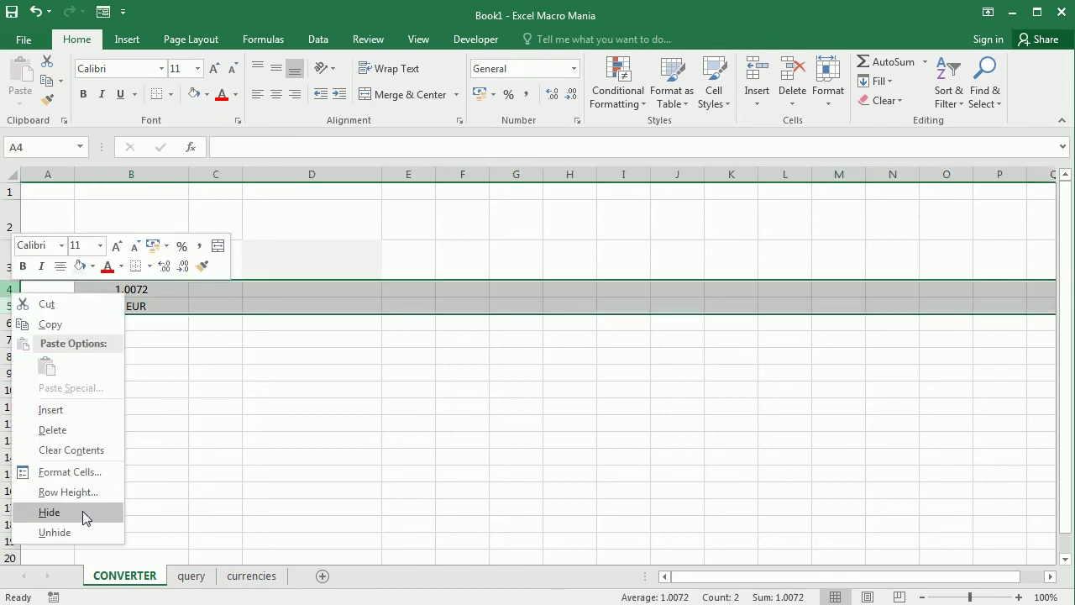
left_click(131, 260)
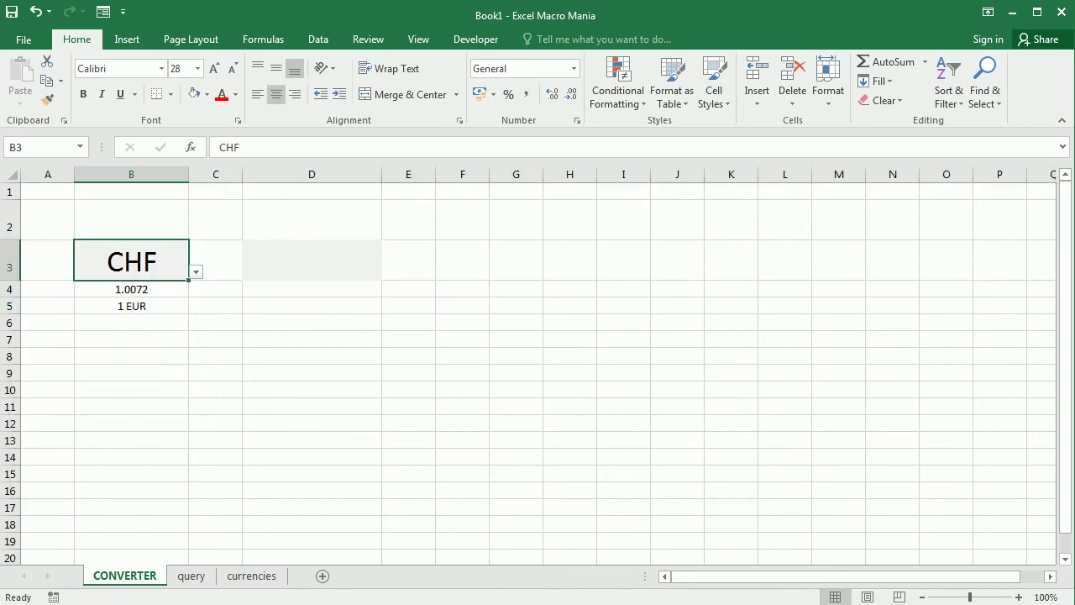
Make the lookup range in the B4 formula absolute as currencies!$A$1:$B$32.
left_click(168, 291)
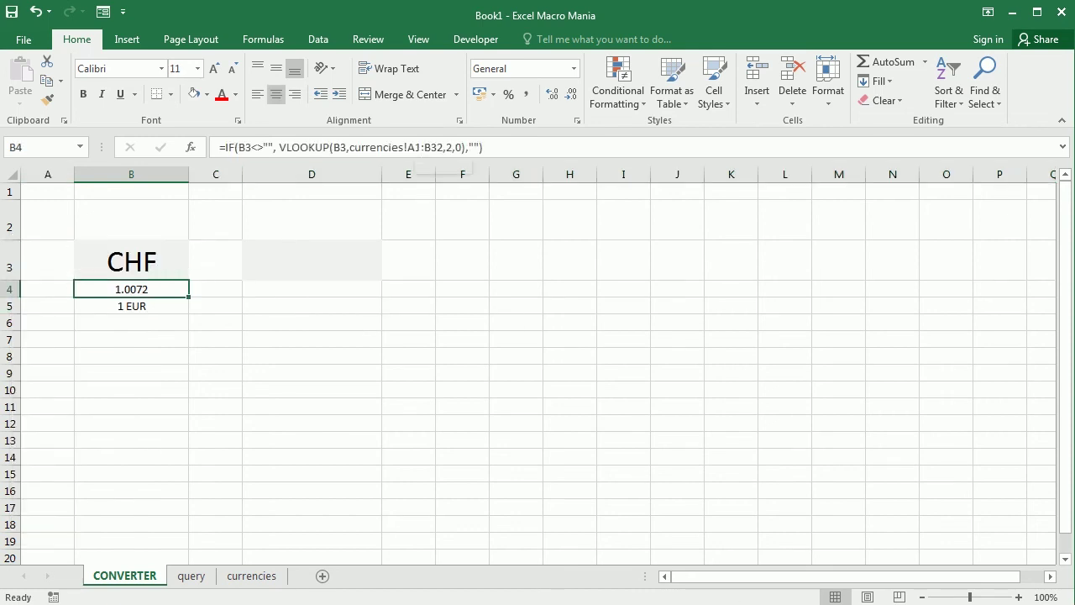
left_click(415, 147)
key("F4")
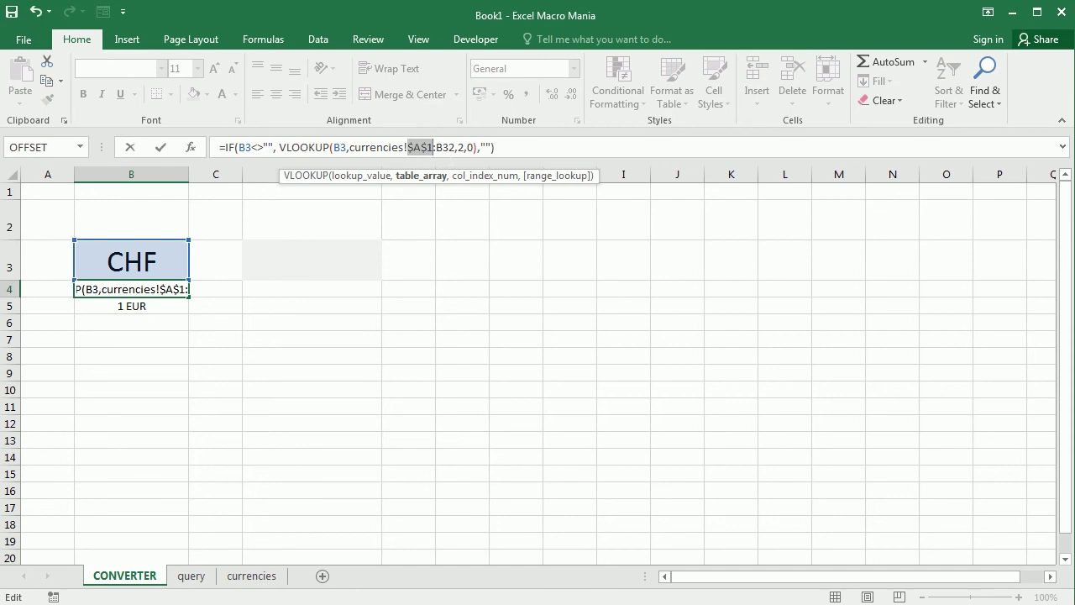
left_click(442, 147)
key("F4")
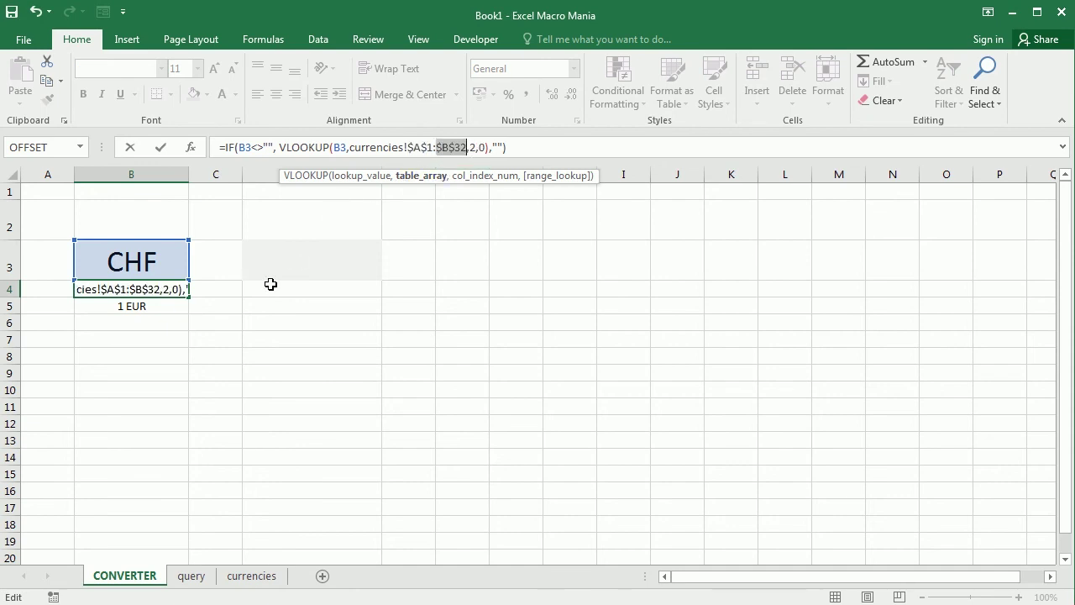
key("Return")
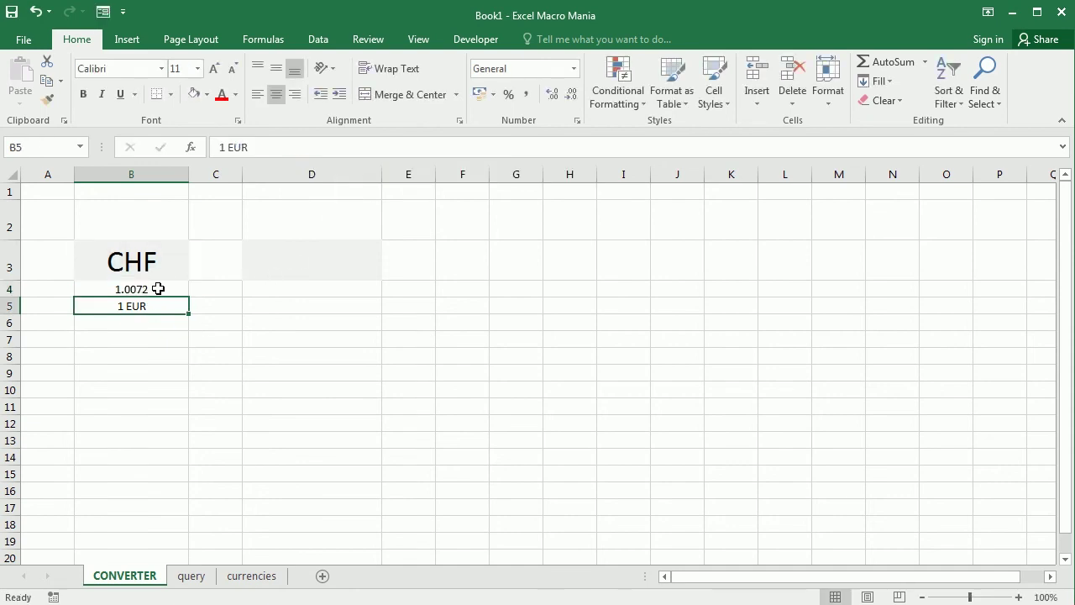
Copy cells B4:B5 to D4:D5.
left_click_drag(159, 289, 157, 308)
key("ctrl+c")
left_click(334, 298)
key("ctrl+v")
Choose CAD from the currency list in cell D3 and check the cells D4 and D5 below it.
left_click(336, 268)
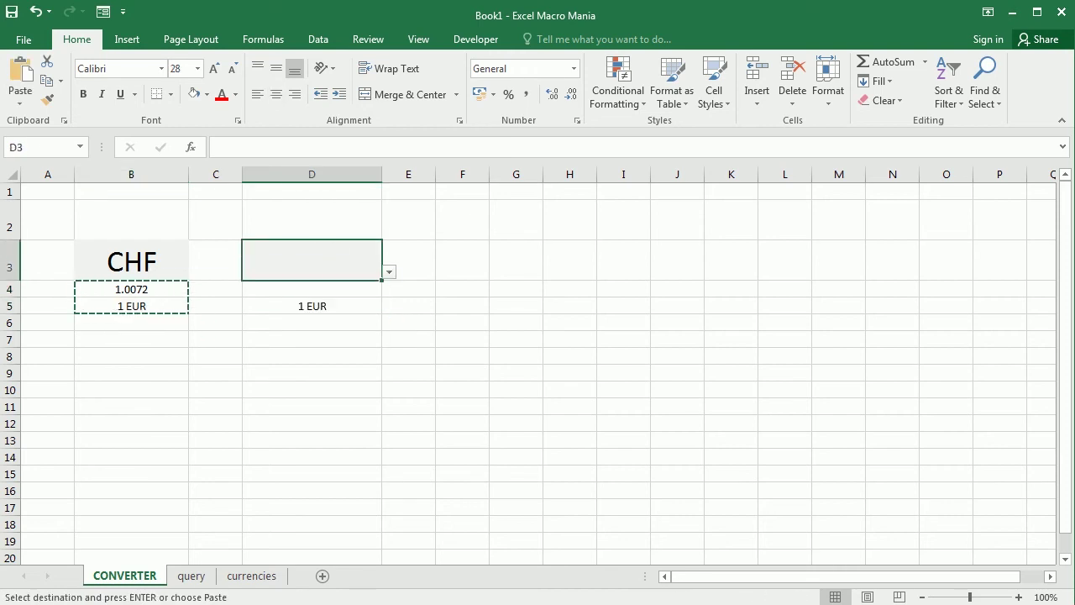
left_click(390, 276)
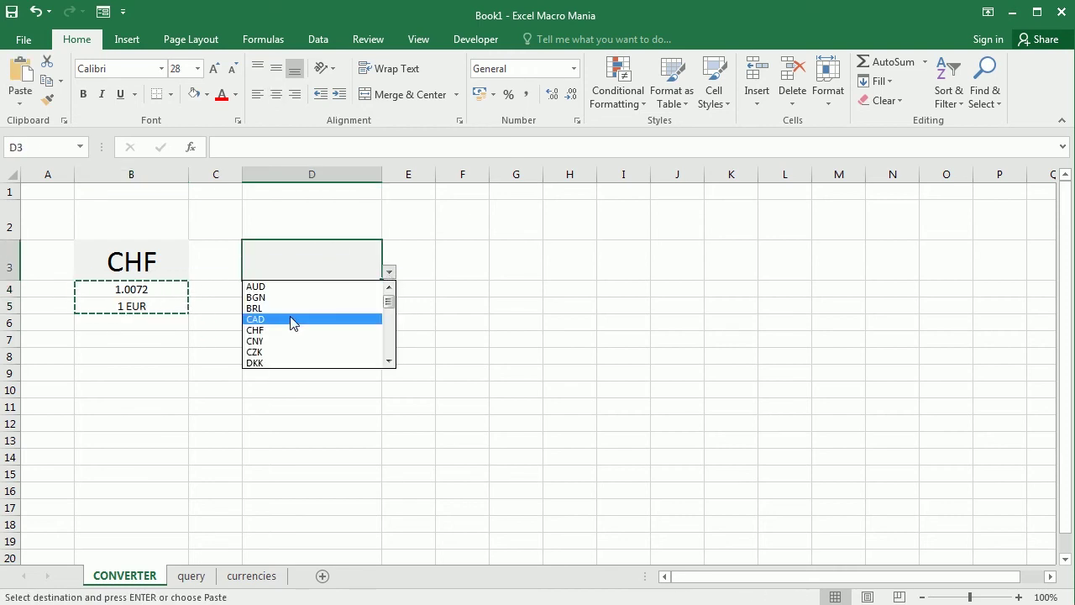
left_click(291, 318)
left_click(331, 295)
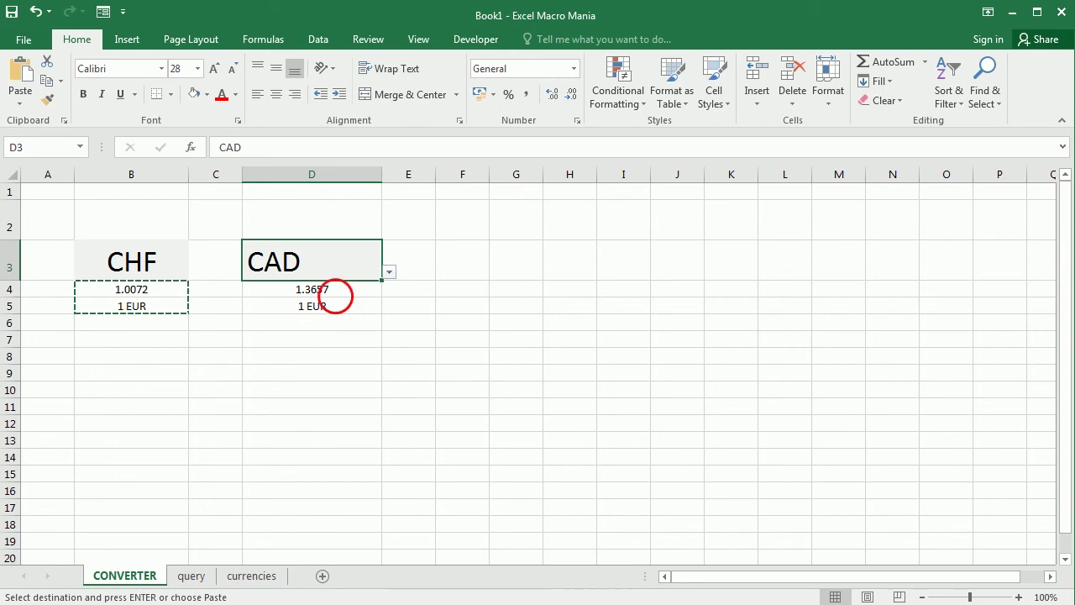
left_click(342, 312)
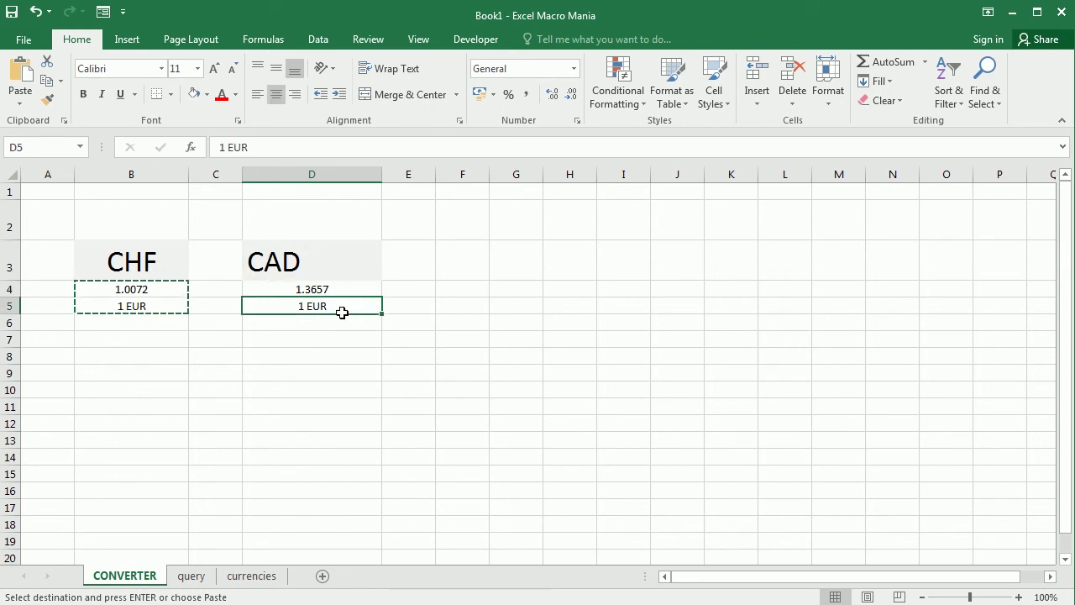
Center the contents of column D horizontally, and fill cell B2 with light green and cell D2 with light orange.
left_click(322, 173)
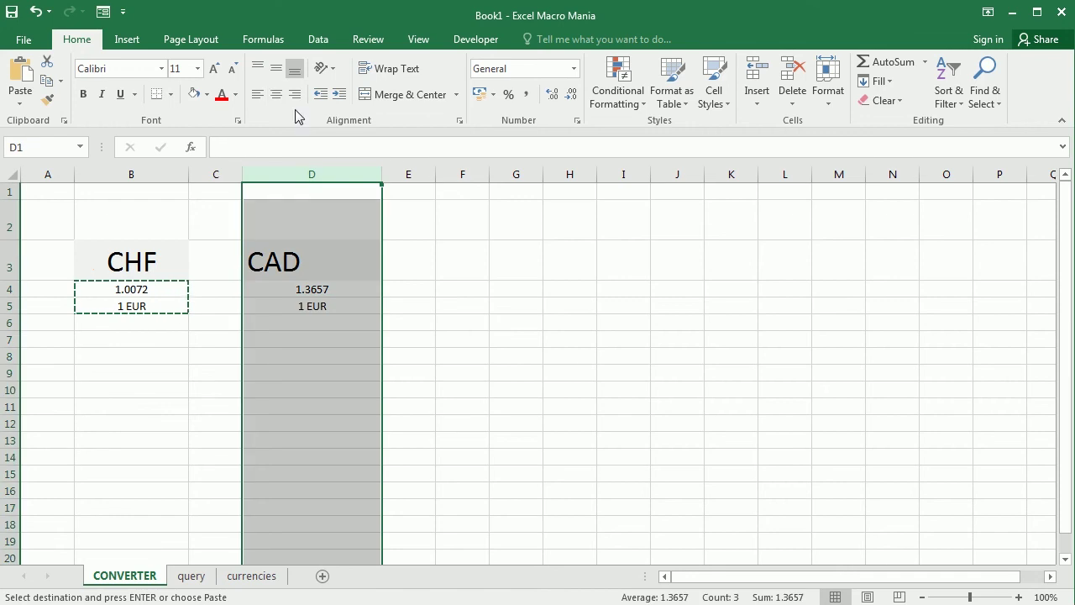
left_click(279, 98)
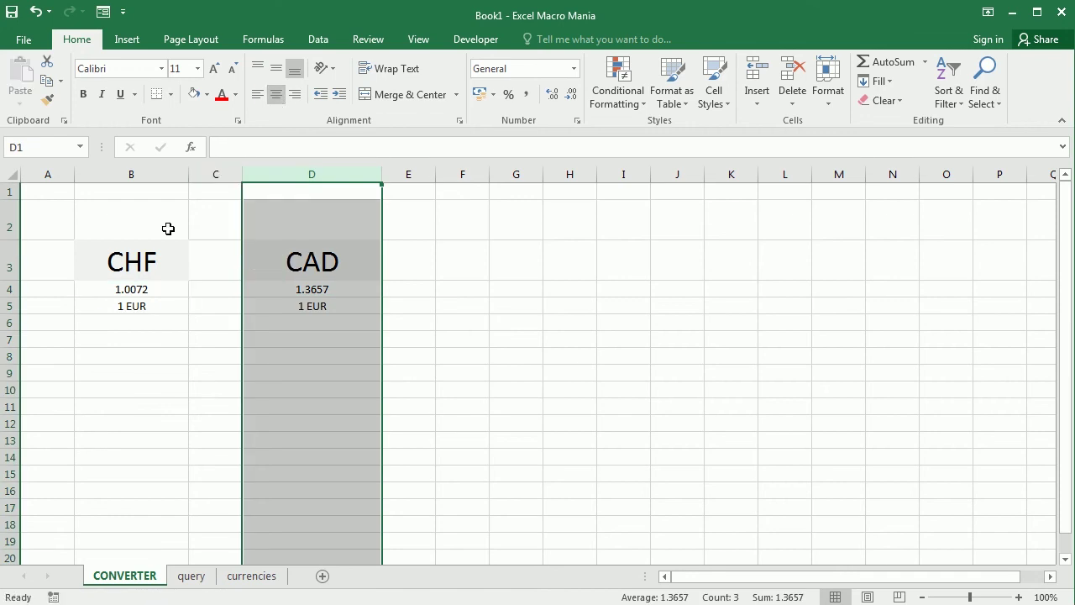
left_click(163, 229)
left_click(207, 95)
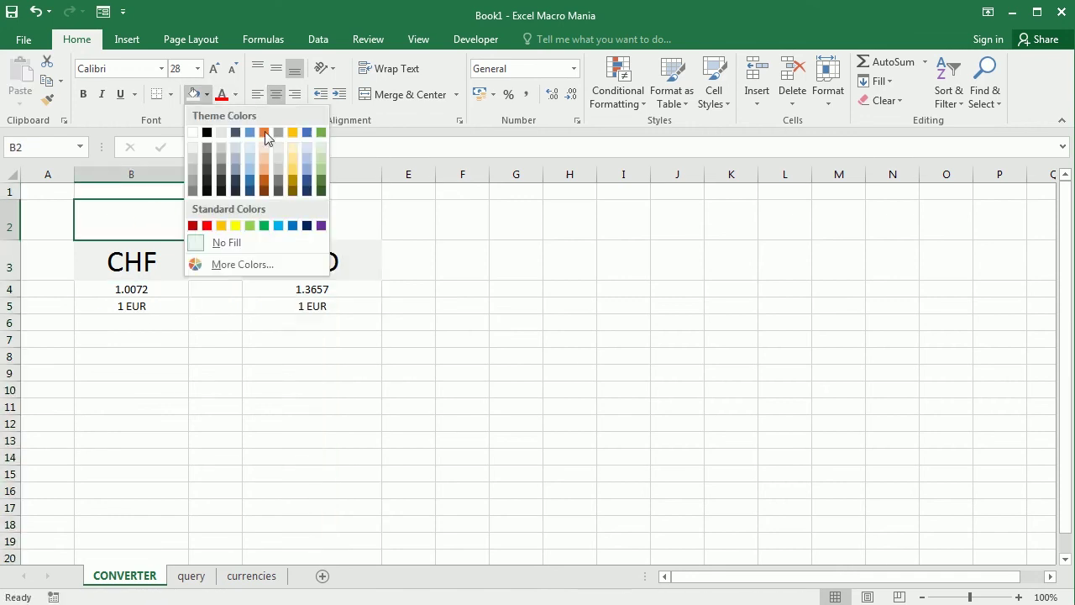
left_click(321, 145)
left_click(307, 215)
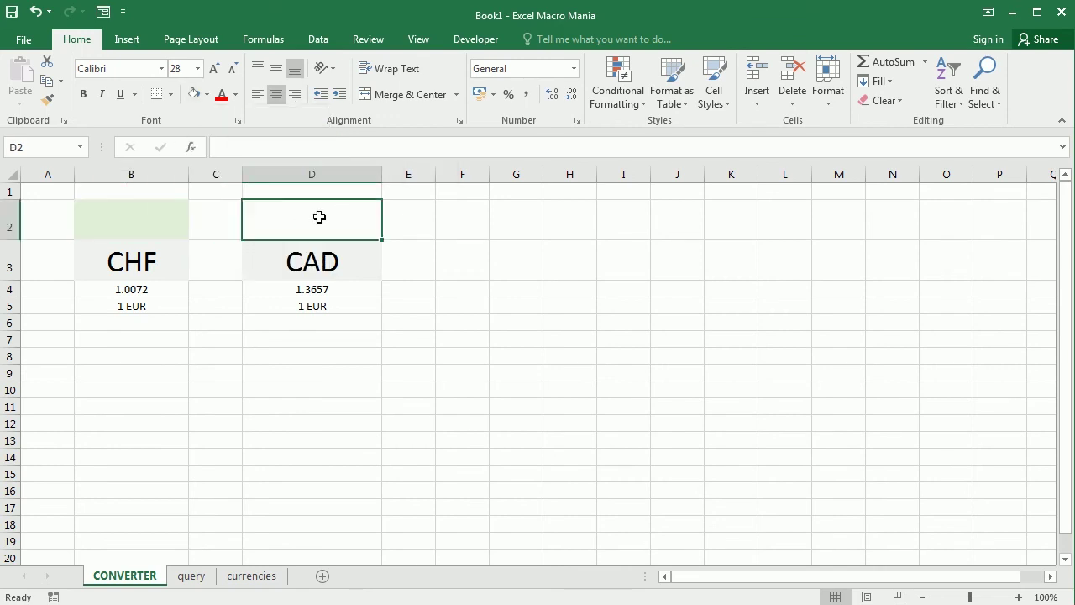
left_click(206, 95)
left_click(264, 158)
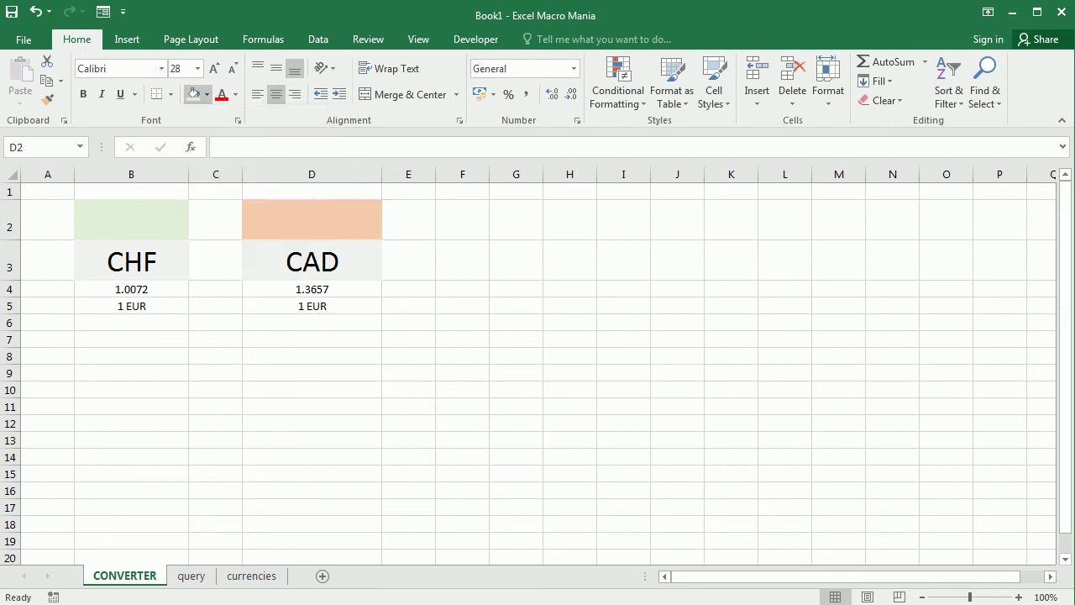
Widen column B and put a horizontally centered = sign in cell C2.
left_click_drag(190, 174, 216, 177)
left_click(248, 215)
type("=")
key("Return")
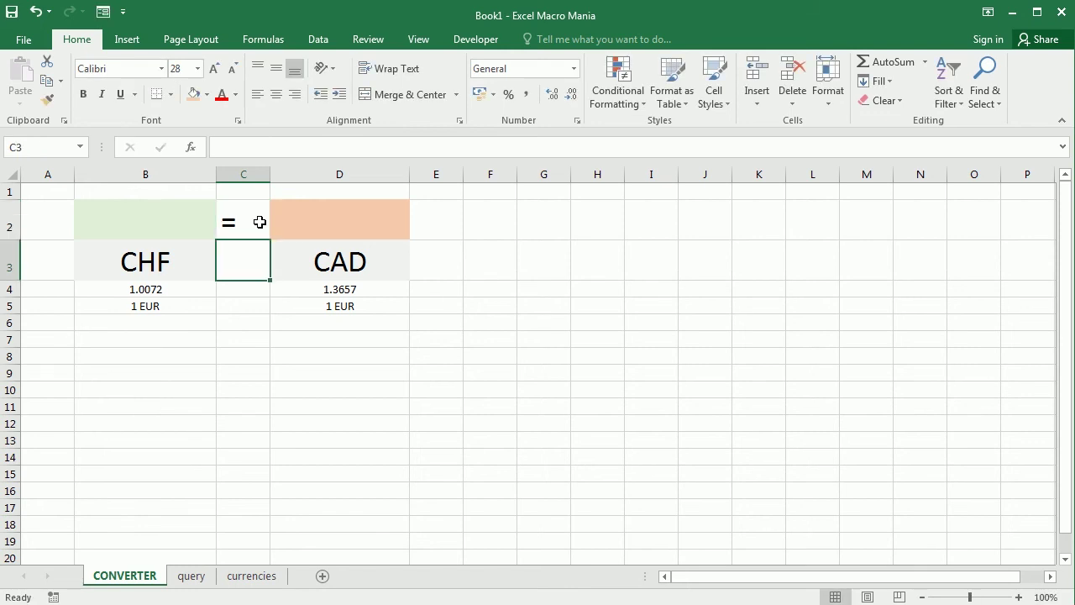
left_click(262, 175)
left_click(277, 94)
Choose GBP from the currency list in B3 and enter the amount 100 in B2.
left_click(210, 269)
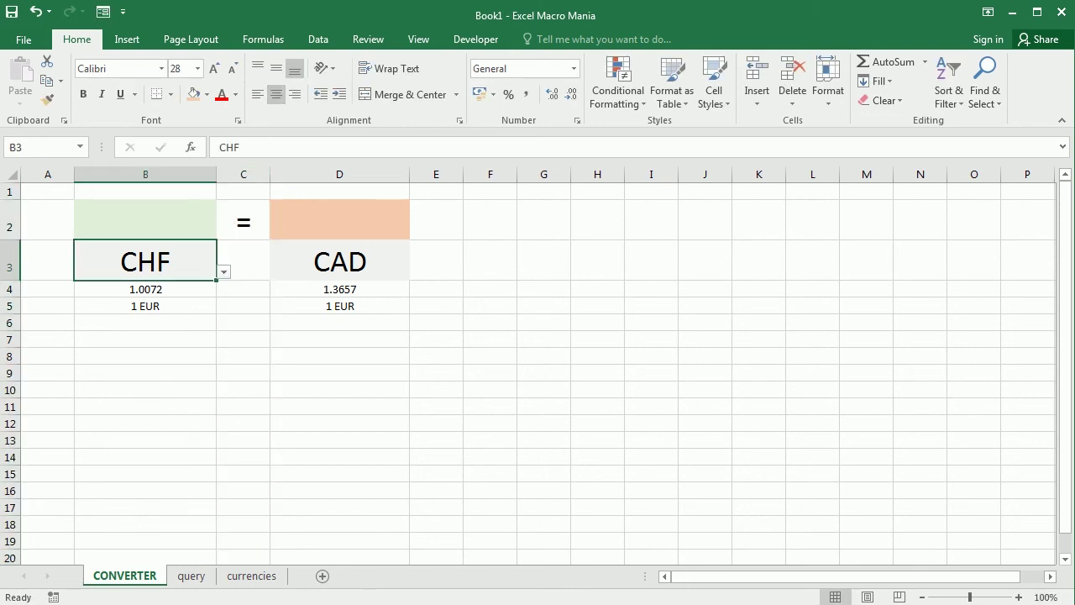
left_click(224, 272)
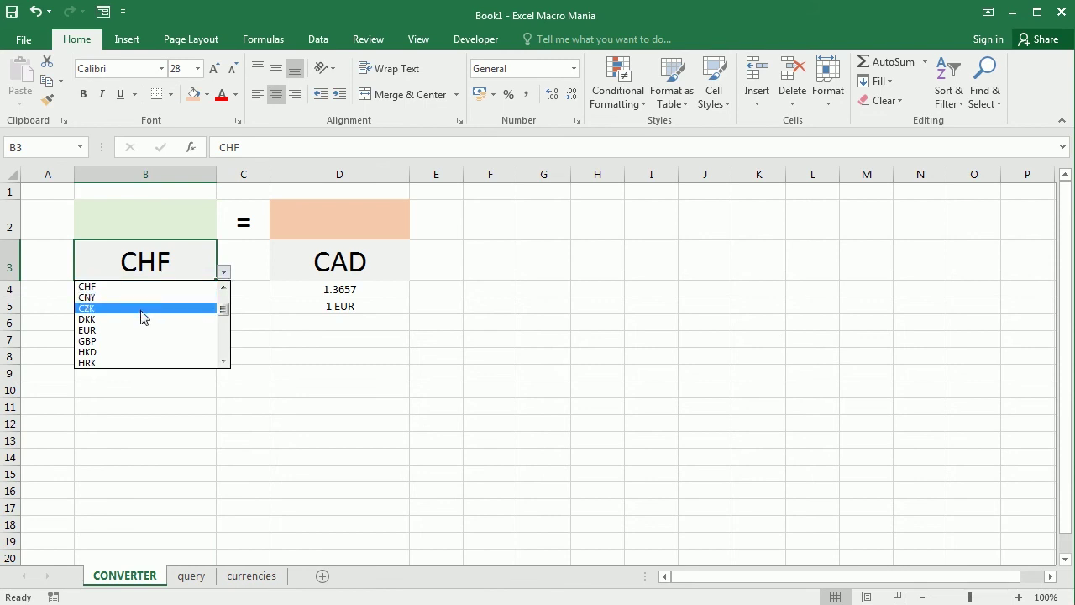
left_click(128, 342)
left_click(148, 230)
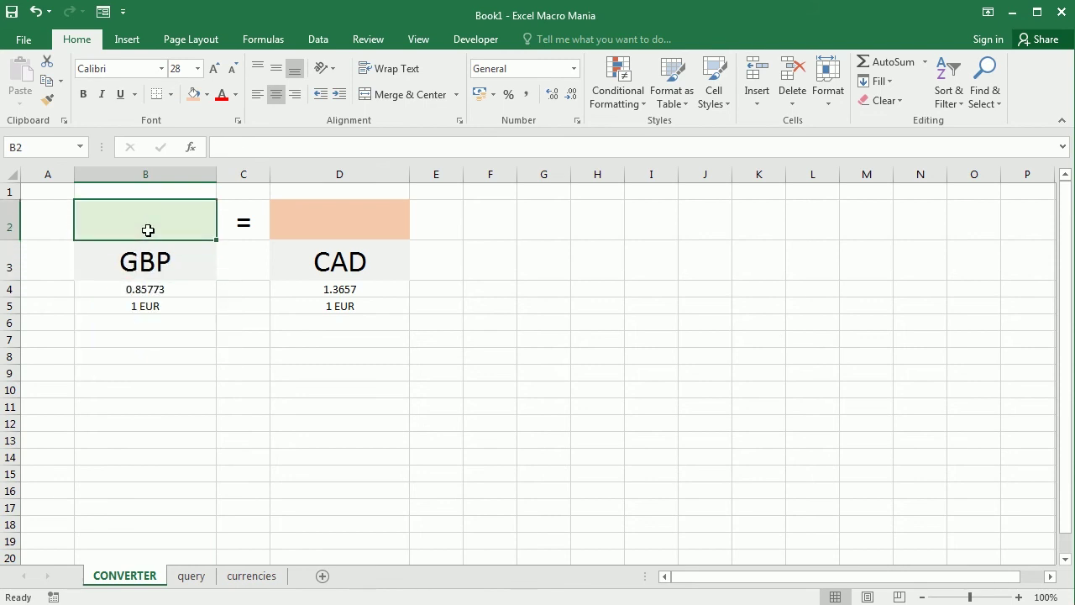
type("100")
key("Return")
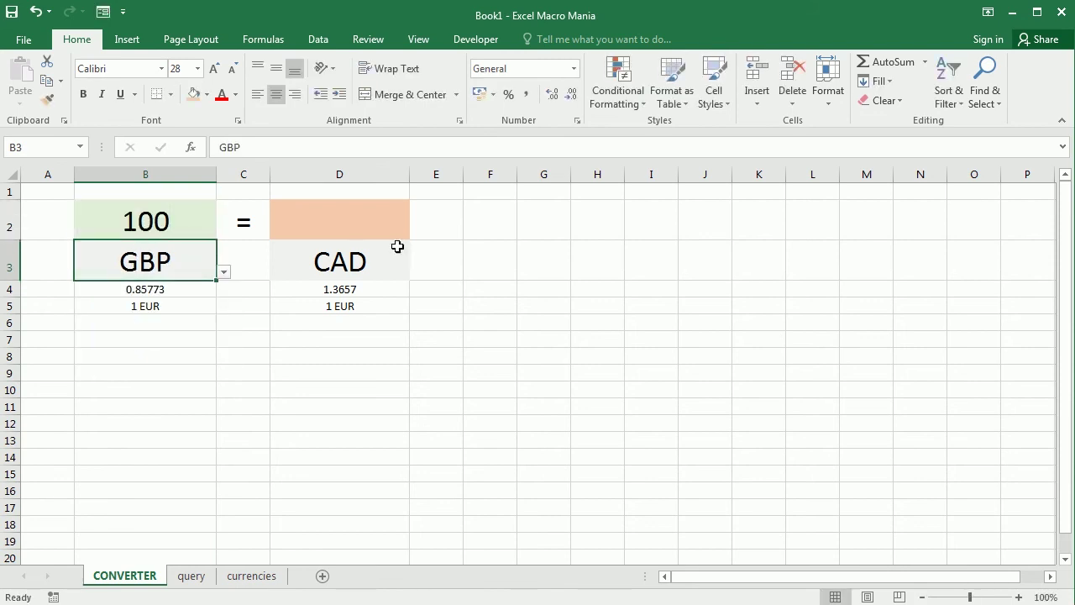
Choose USD as the target currency from the list in cell D3.
left_click(399, 269)
left_click(417, 272)
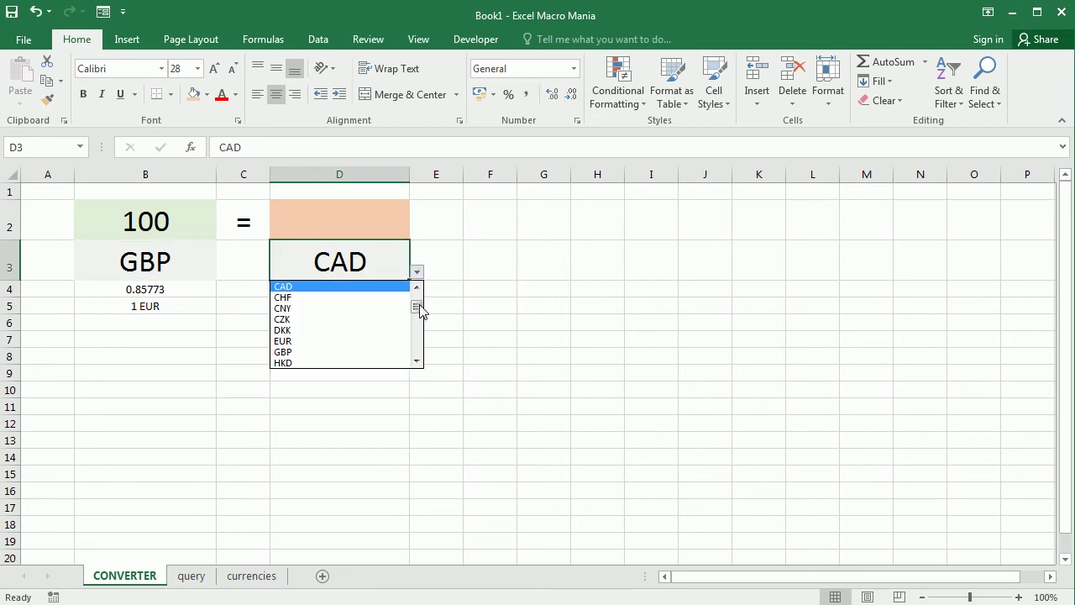
left_click_drag(417, 307, 420, 372)
left_click(324, 352)
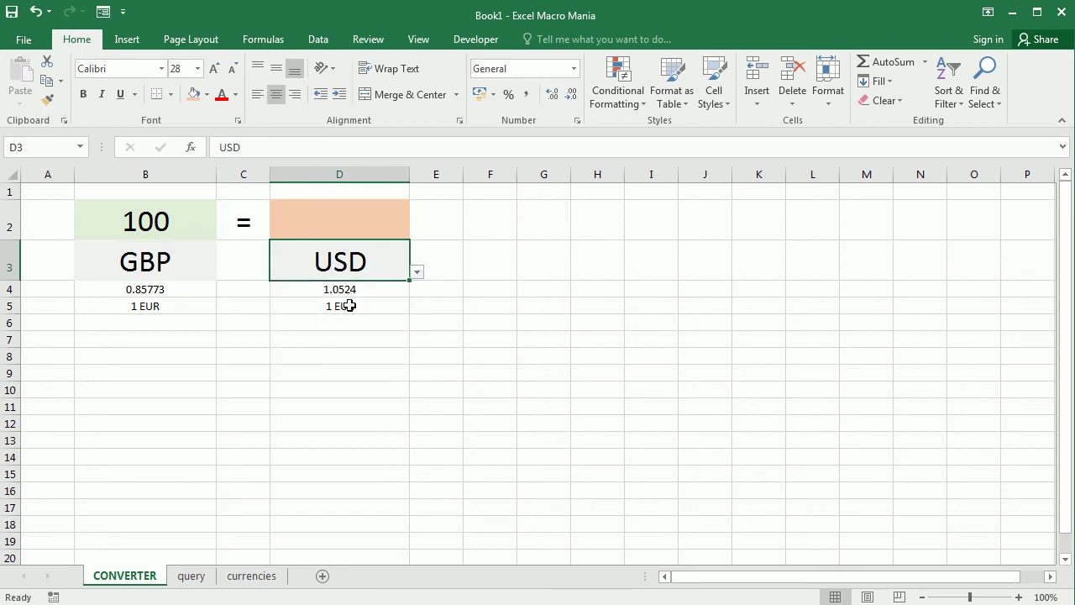
Enter the conversion formula =B2*D4/B4 in cell D2 and reselect the cell to review it.
left_click(360, 232)
type("=")
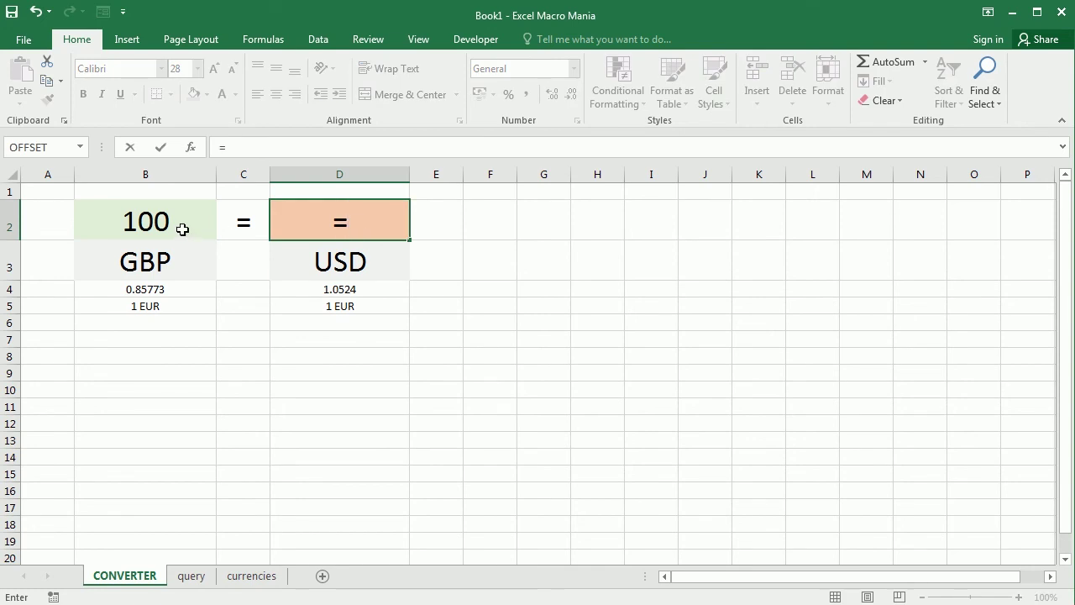
left_click(185, 232)
type("*")
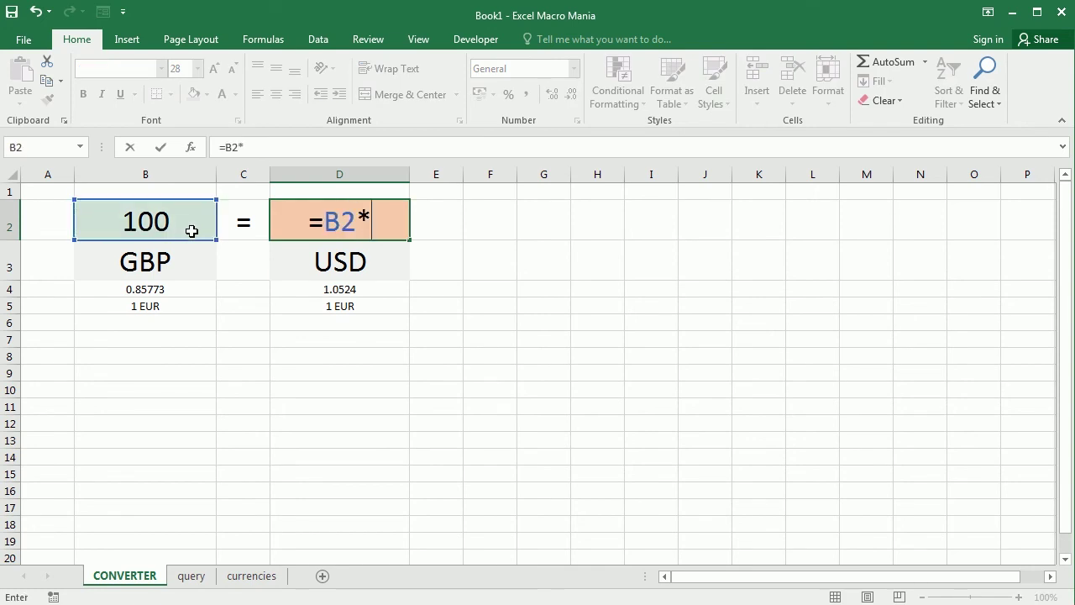
left_click(349, 290)
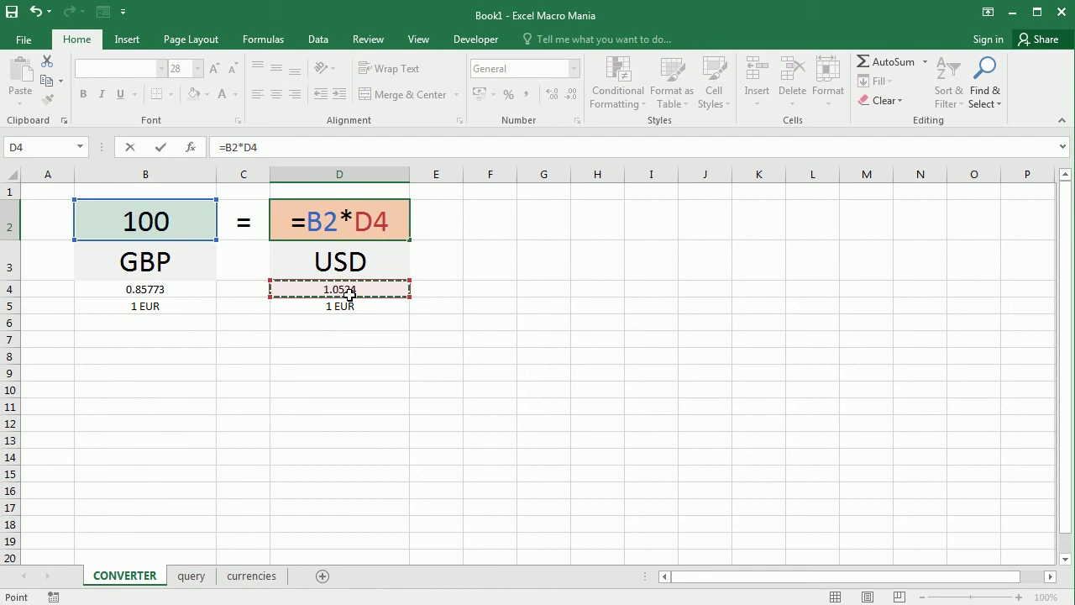
type("/")
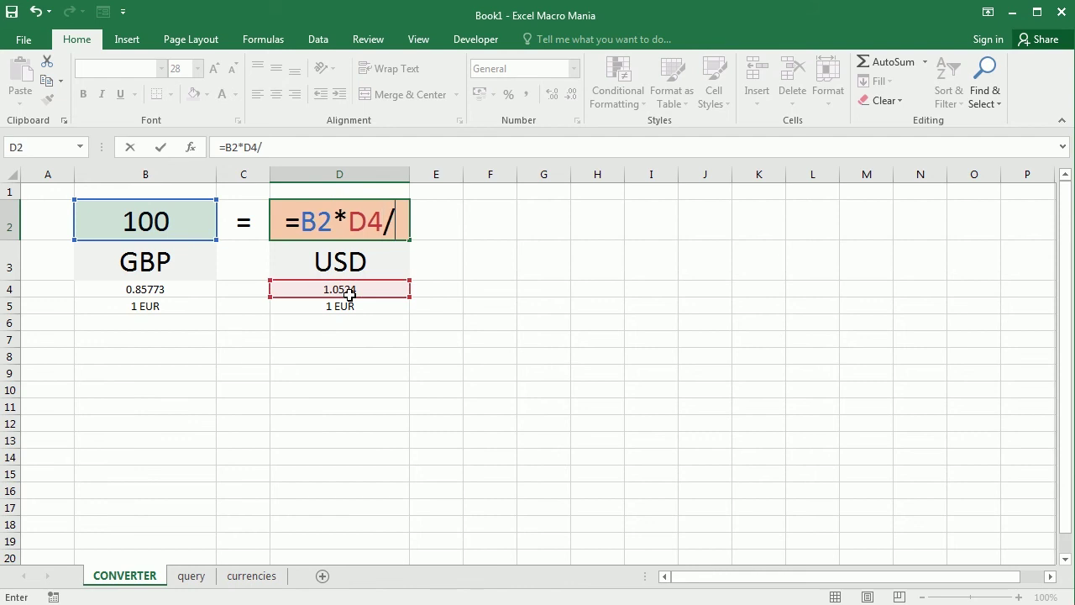
left_click(155, 296)
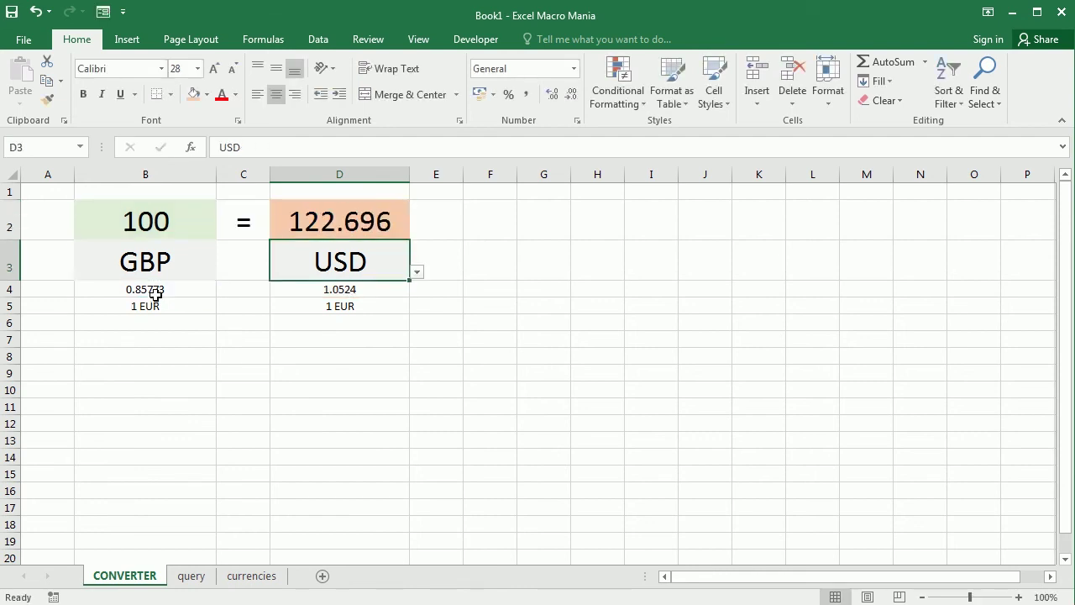
left_click(329, 231)
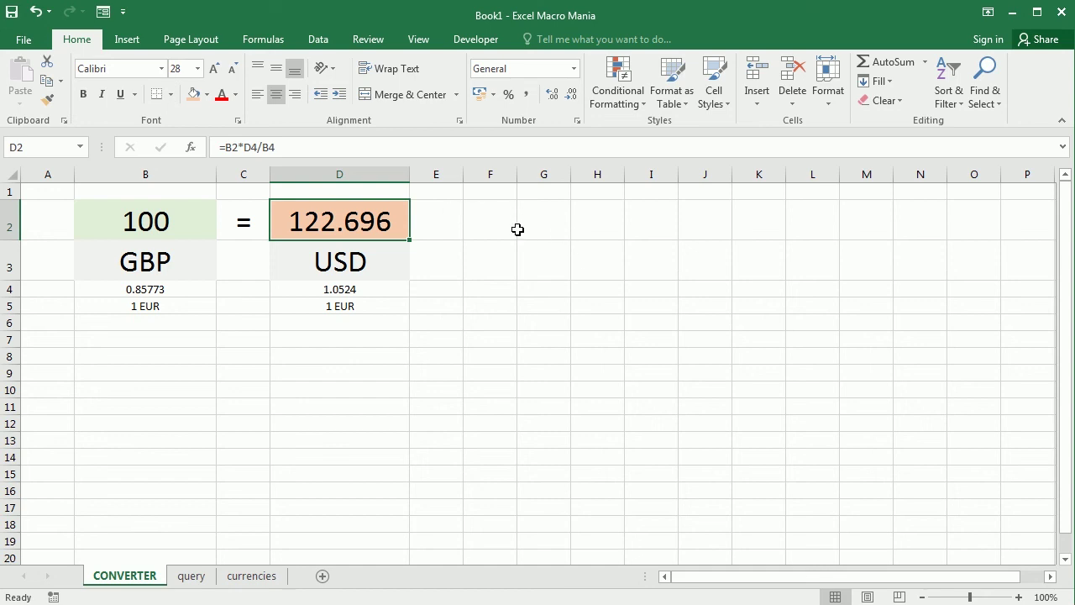
Change the amount in cell B2 to 200 to test the conversion formula.
left_click(174, 225)
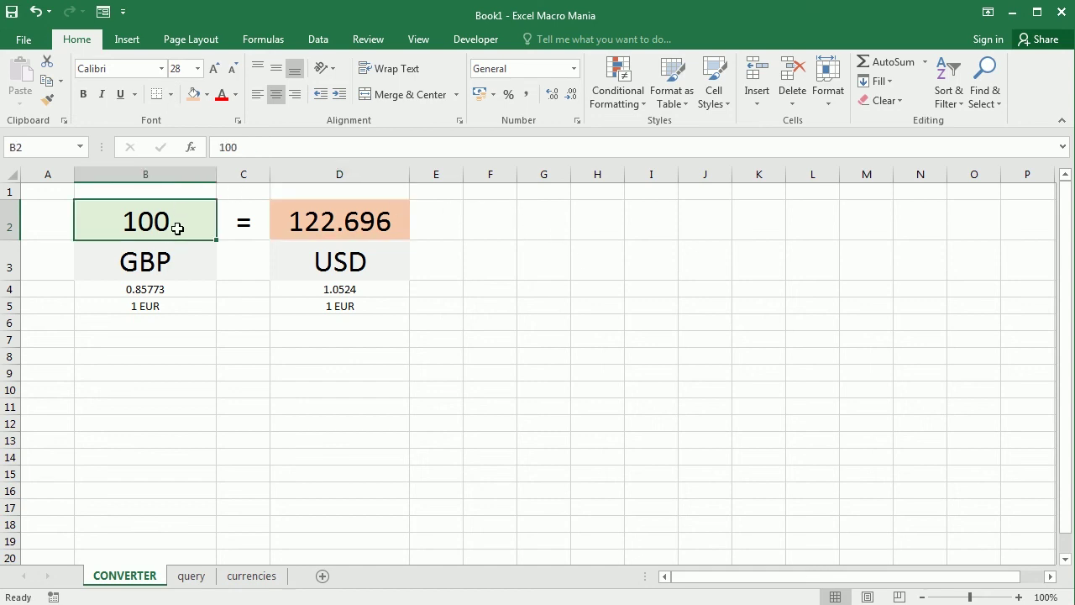
type("200")
key("Return")
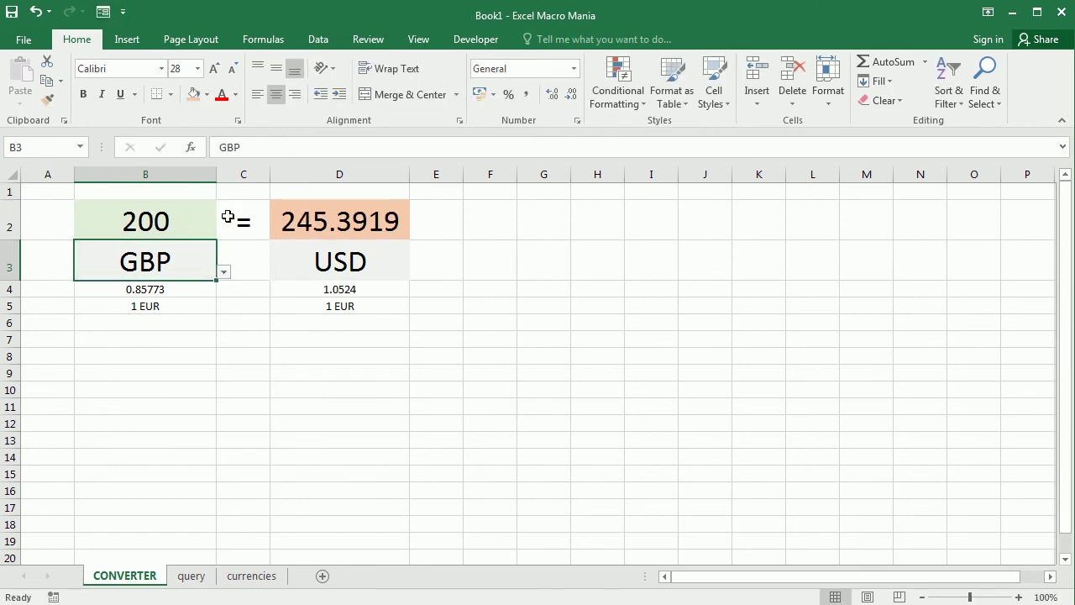
left_click(187, 227)
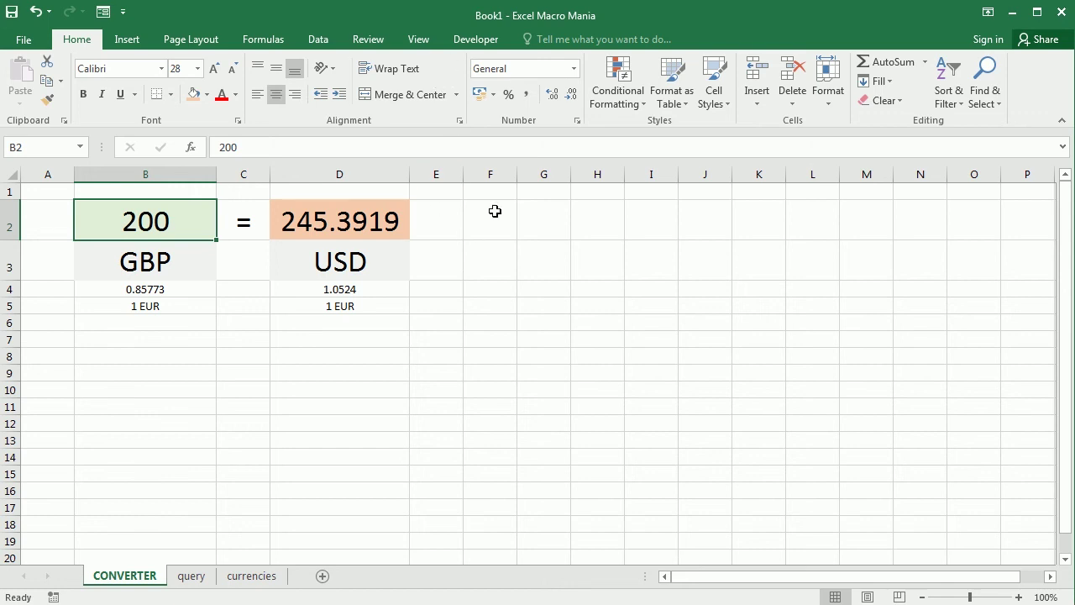
Open the Visual Basic editor and insert a new module named convert.
left_click(475, 40)
key("alt+F11")
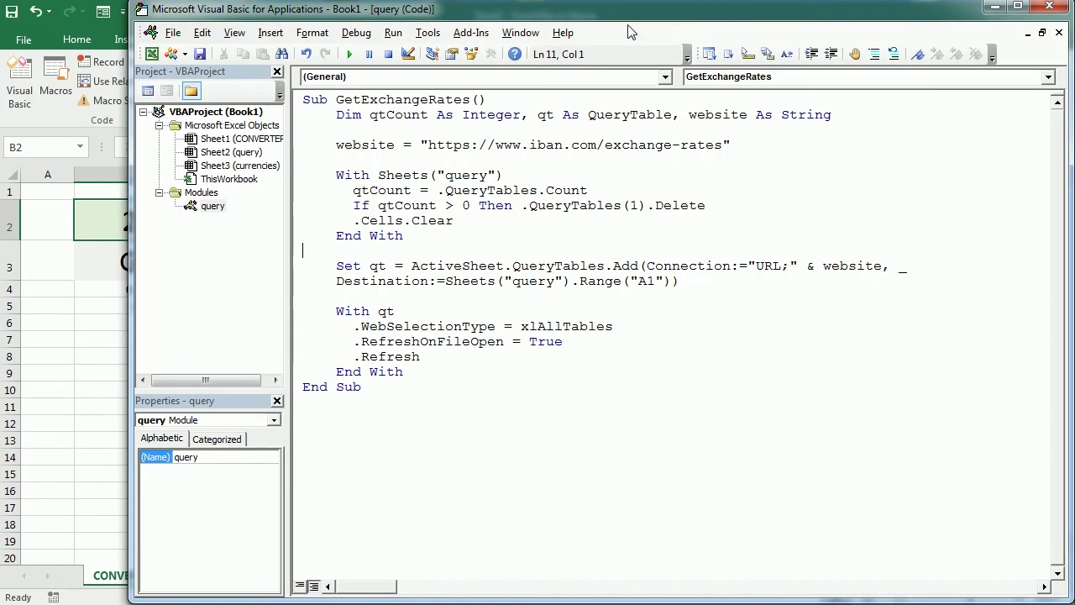
left_click(173, 55)
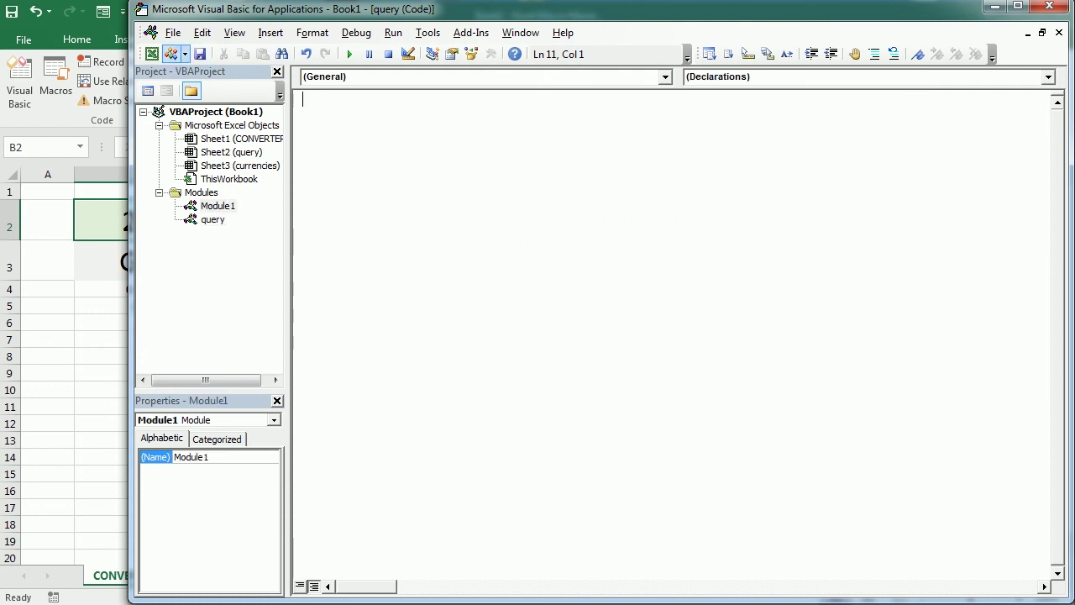
left_click(223, 209)
double_click(191, 457)
type("convert")
key("Return")
Create an empty procedure Sub CalculateConversion() in the convert module with blank lines for its code.
left_click(304, 99)
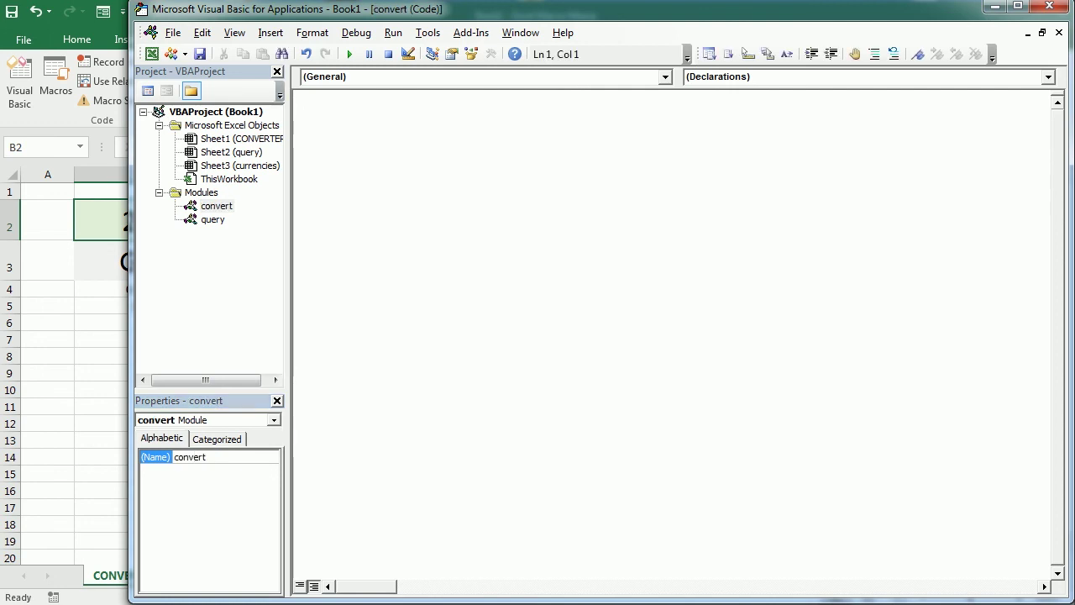
type("sub Calculate")
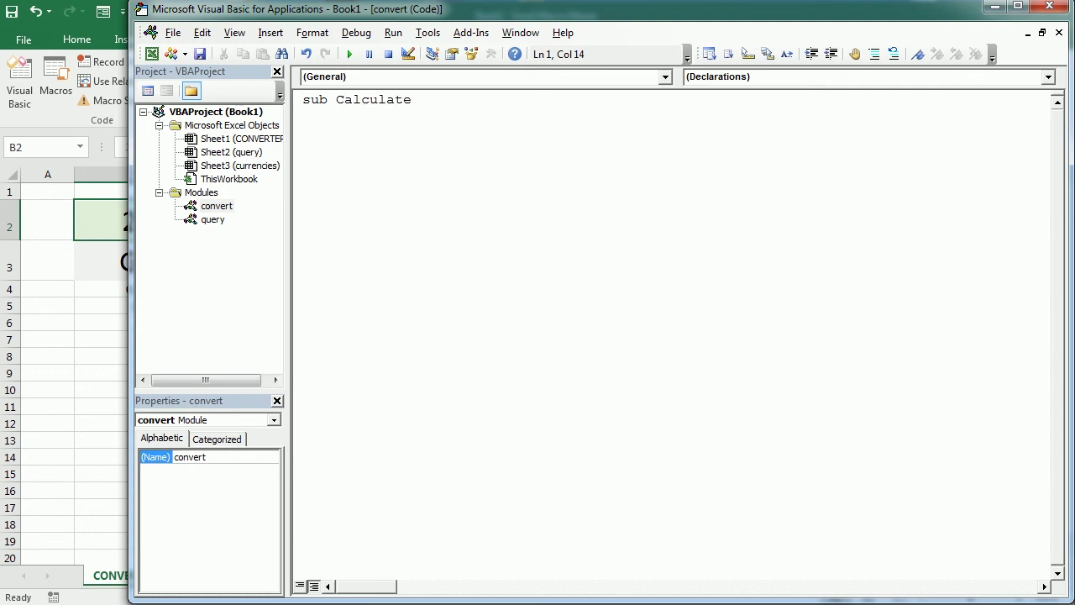
type("Conversion")
key("Return")
key("Return")
key("Return")
key("Up")
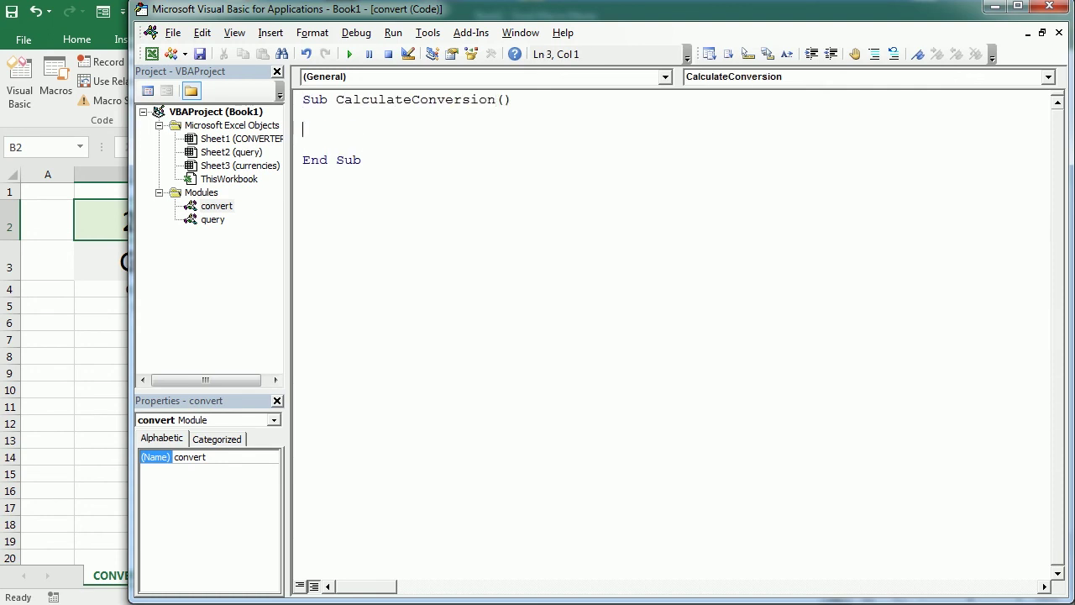
Add the line amount = Sheet1.Range("B2").Value to CalculateConversion and check the code name of the CONVERTER sheet.
left_click_drag(131, 191, 232, 192)
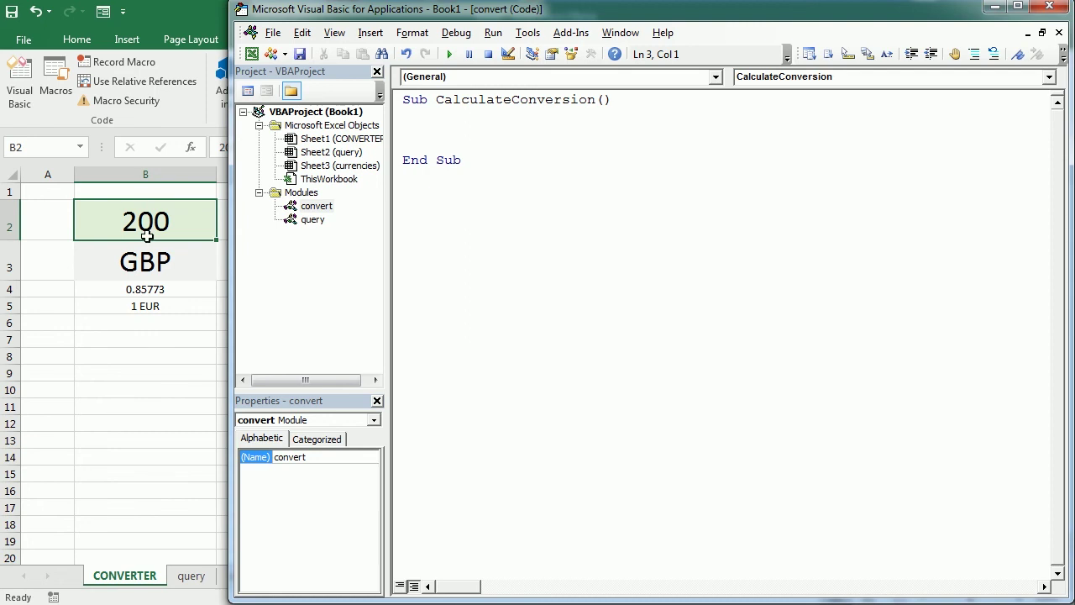
type("amount=range(\"B2\").value")
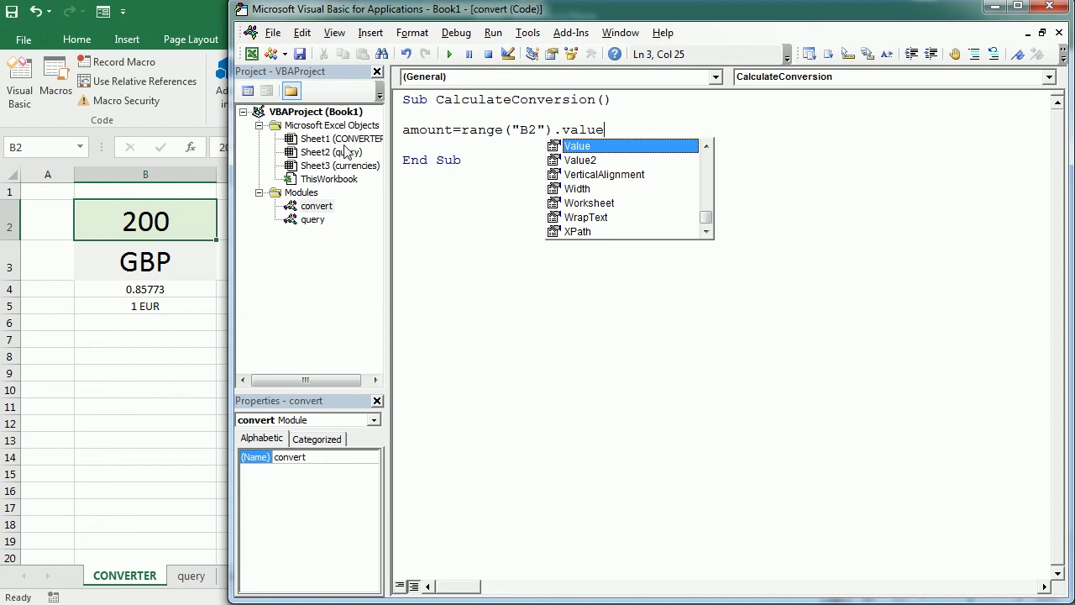
left_click(461, 129)
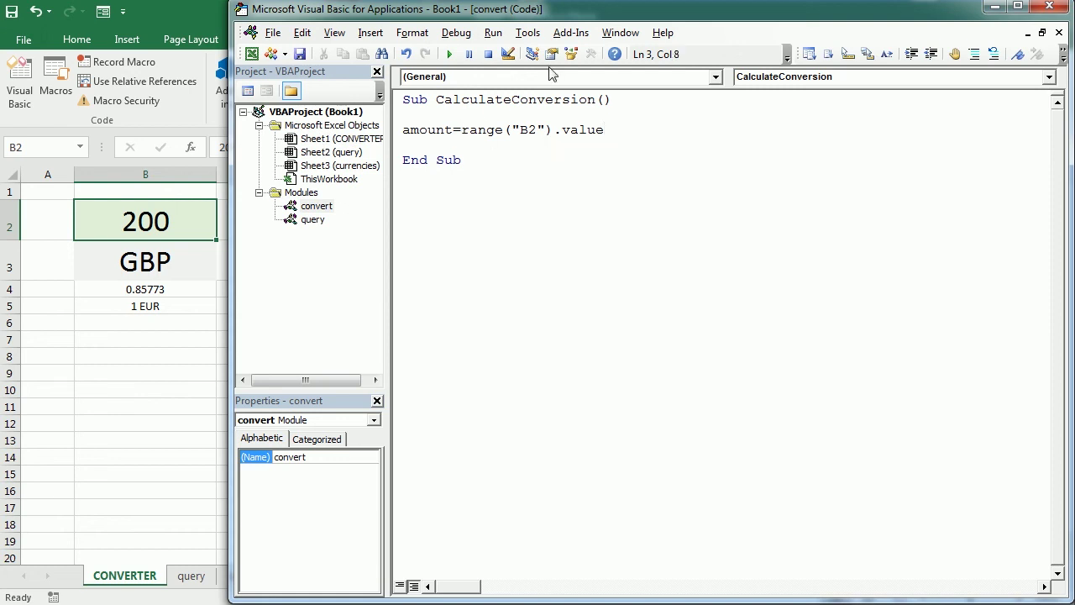
type("Sheet1.")
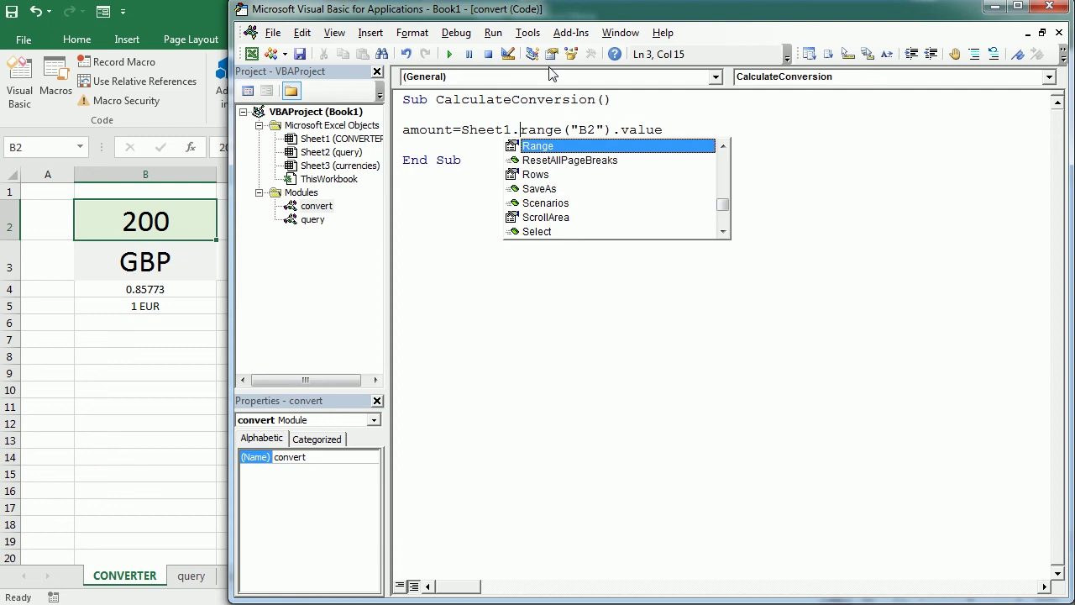
left_click(329, 139)
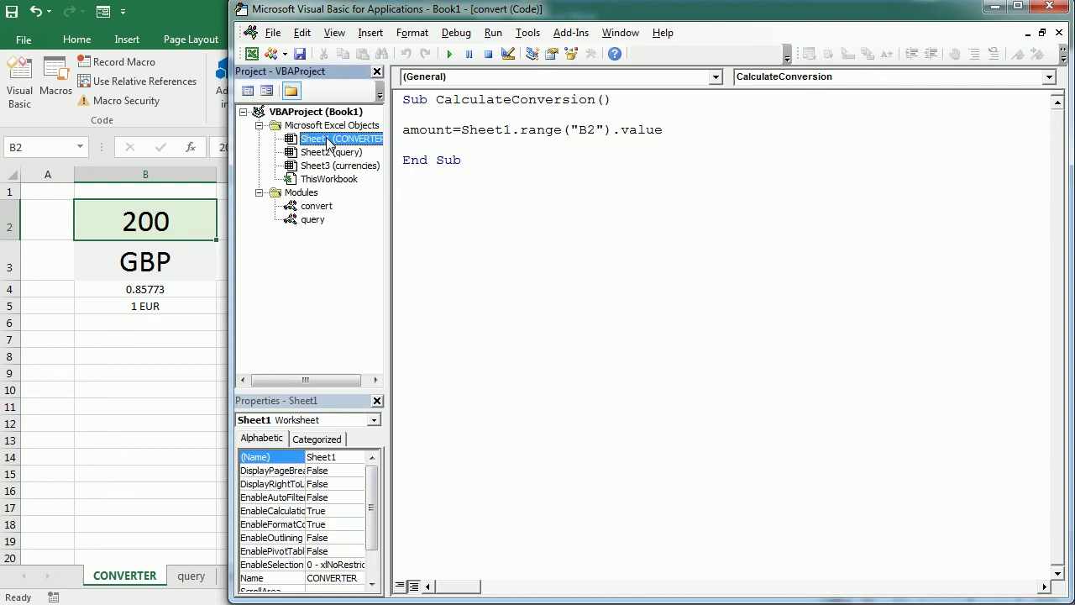
left_click(321, 457)
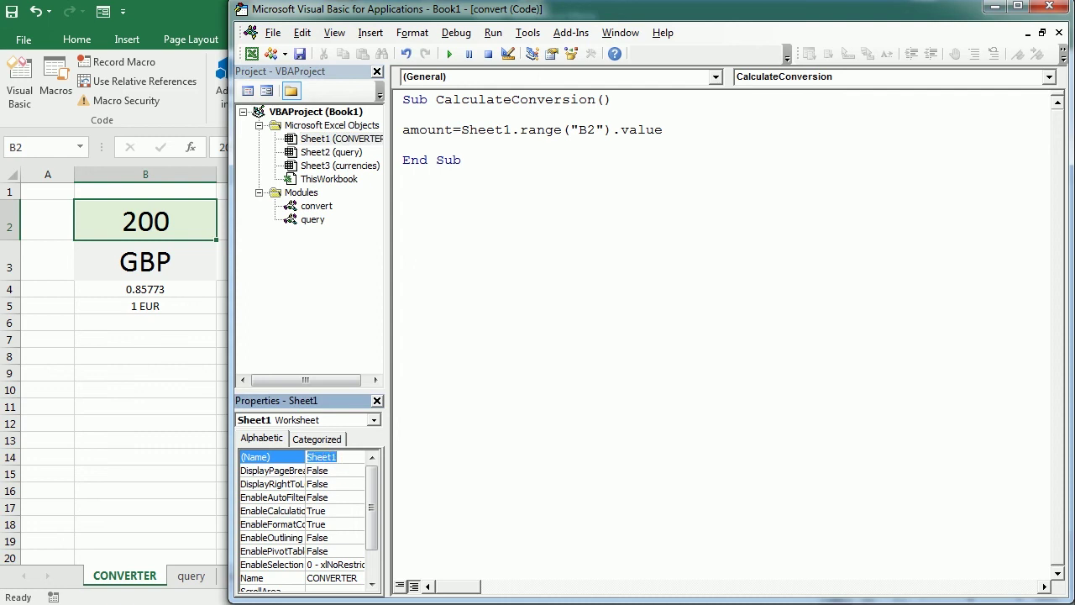
Duplicate the amount line in CalculateConversion and change the copy to baseprice = Sheet1.Range("B4").Value.
left_click(664, 130)
left_click_drag(664, 129, 402, 129)
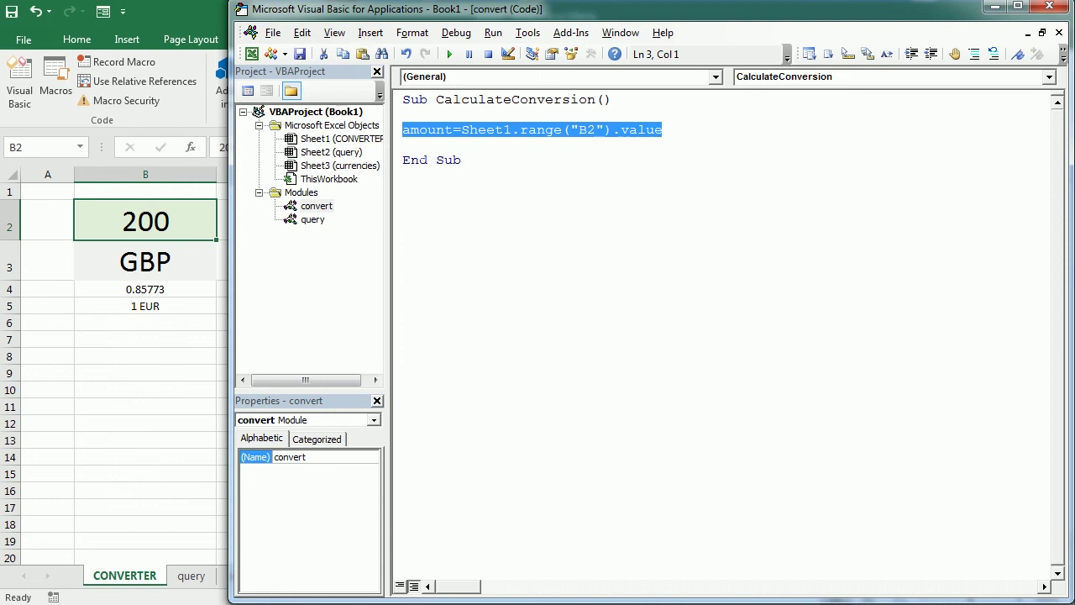
key("ctrl+c")
key("Down")
key("ctrl+v")
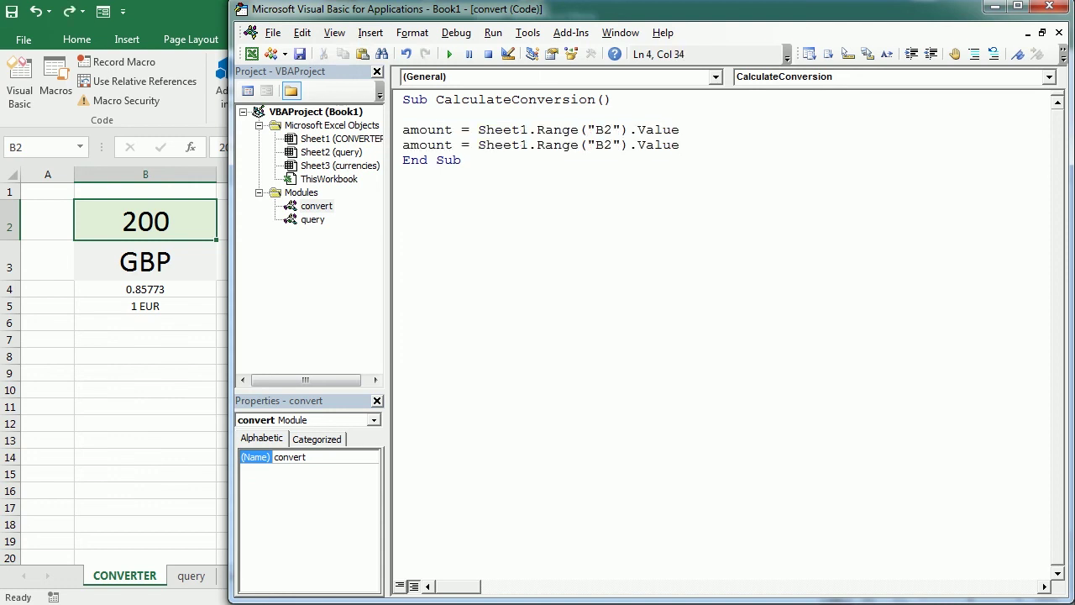
double_click(422, 145)
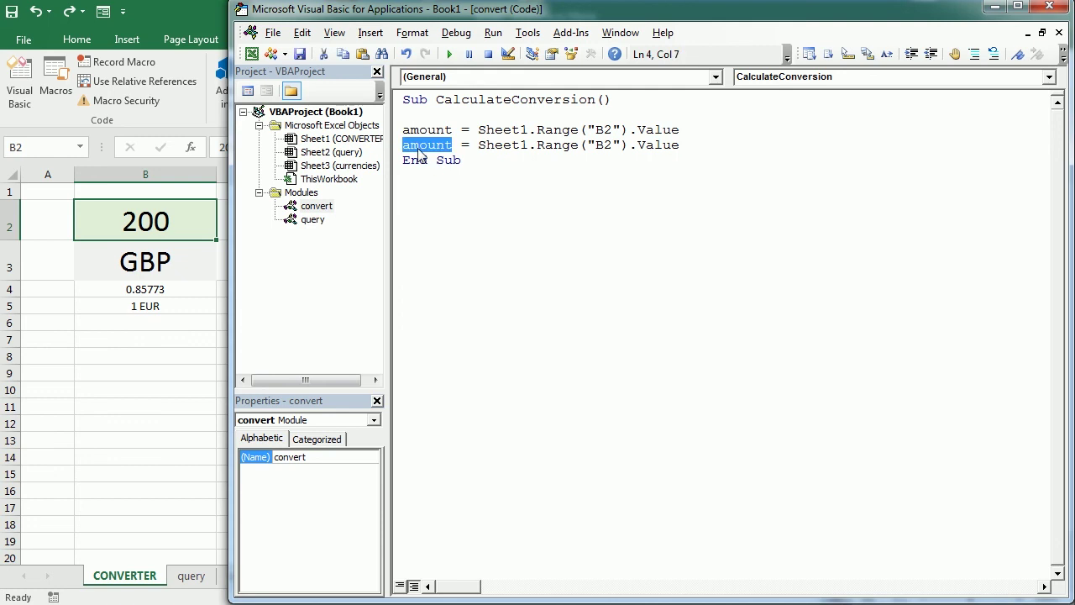
type("baseprice")
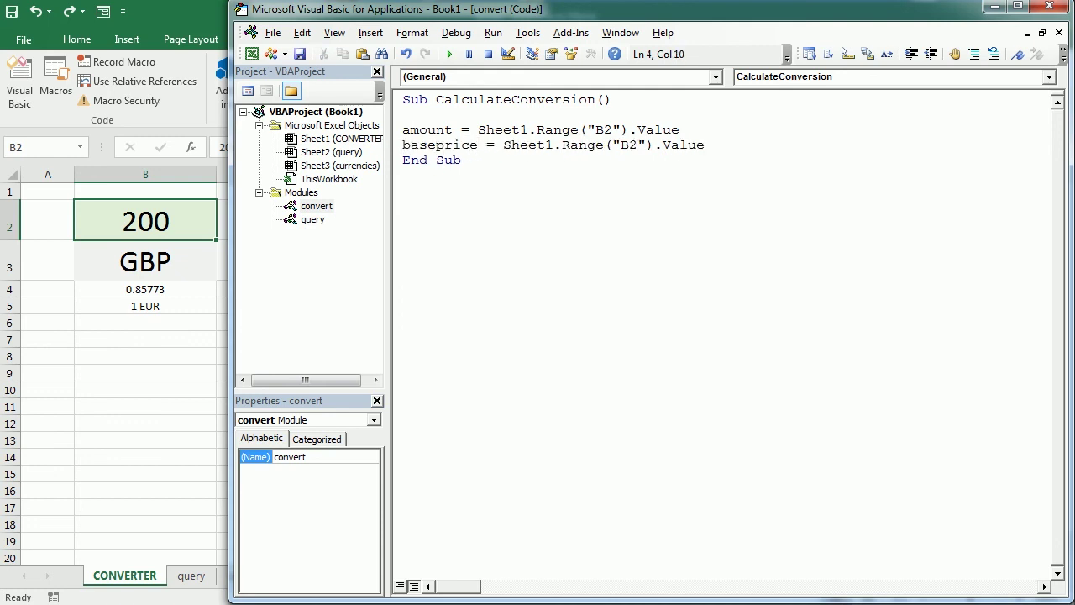
left_click_drag(627, 144, 636, 145)
type("4")
Add the line quoteprice = Sheet1.Range("D4").Value below the baseprice line.
left_click(715, 146)
key("Return")
key("ctrl+v")
double_click(427, 162)
type("quoteprice")
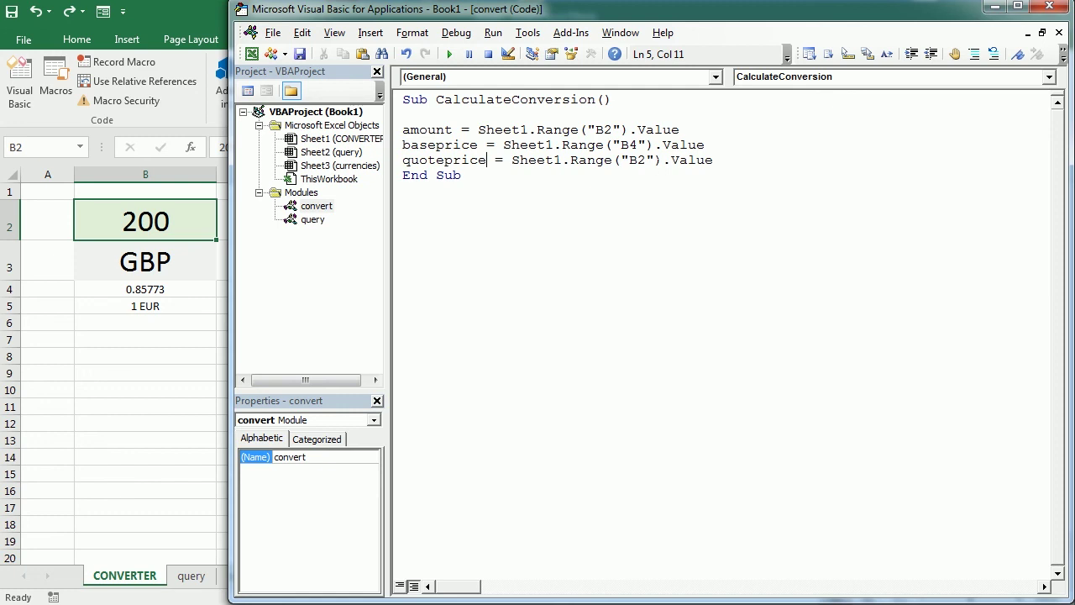
key("shift+Left")
key("shift+Left")
key("BackSpace")
type("D4")
Calculate convertvalue = amount * quoteprice / baseprice and write it out with Sheet1.Range("D2").Value = convertvalue.
key("Return")
type("convertvalue = amount * quoteprice / baseprice")
key("Return")
type("Sheet1.range(\"")
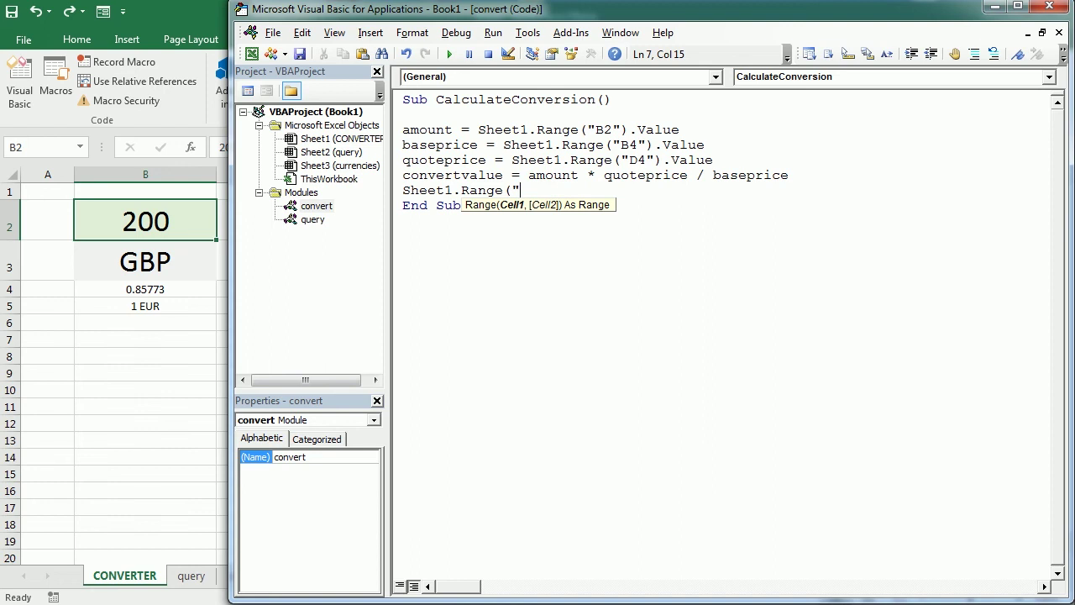
type("D2\").")
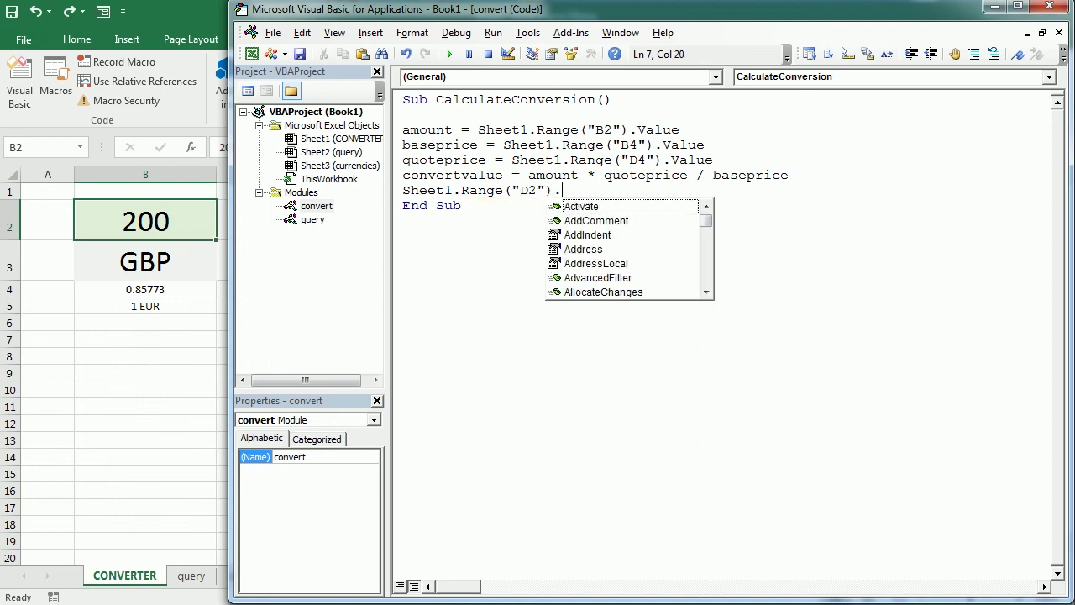
type("value=conv")
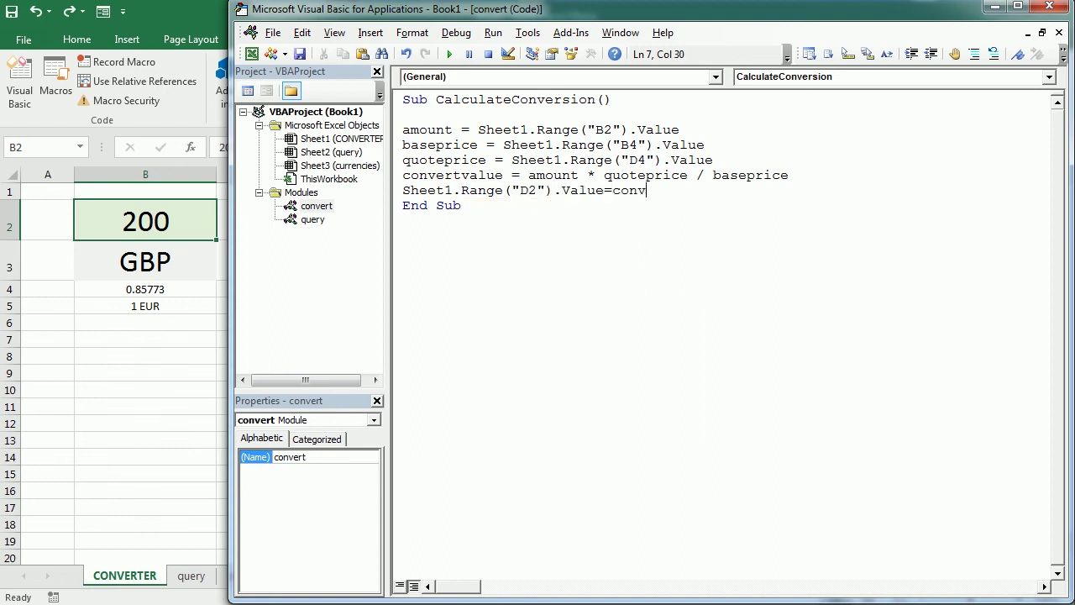
type("ertvalue")
key("Return")
Switch to the Excel worksheet and draw a form control button beside the result over about F2:H3, assigned to the CalculateConversion macro.
left_click(183, 220)
left_click(350, 94)
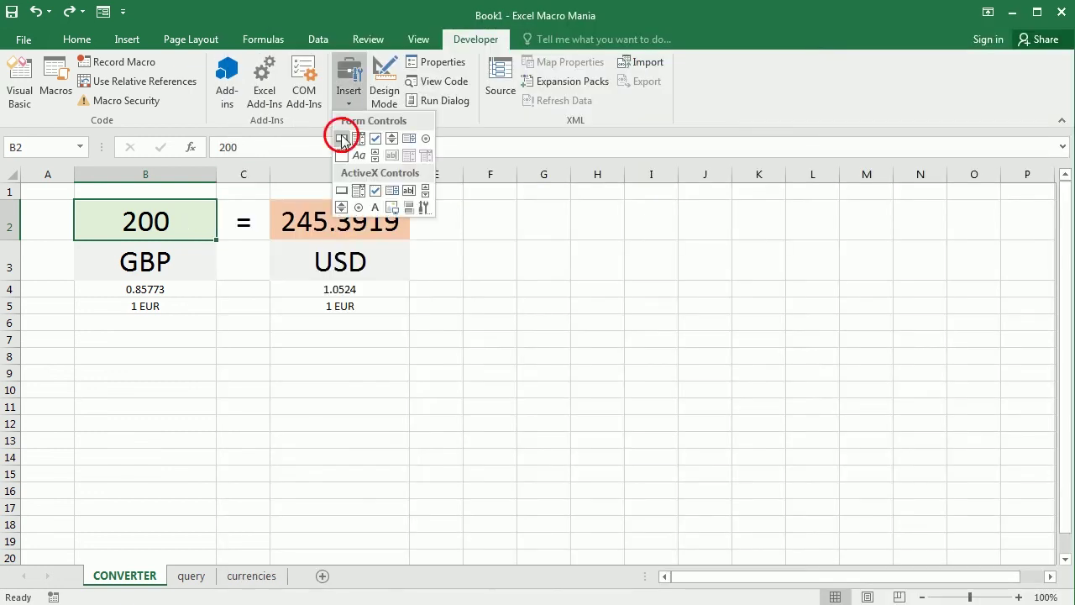
left_click(341, 137)
left_click_drag(463, 202, 642, 291)
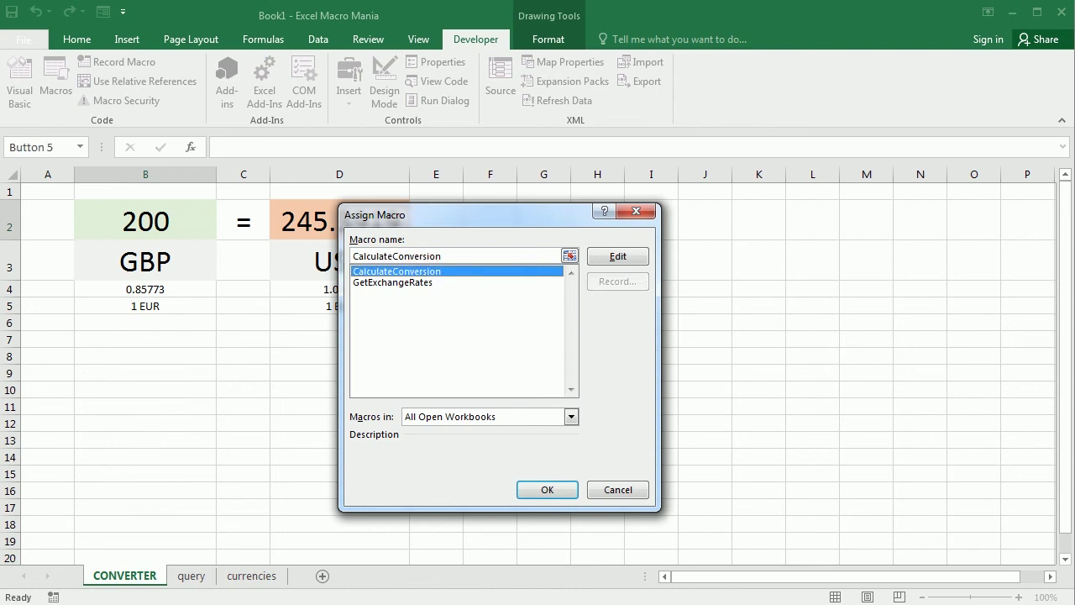
left_click(425, 272)
key("Return")
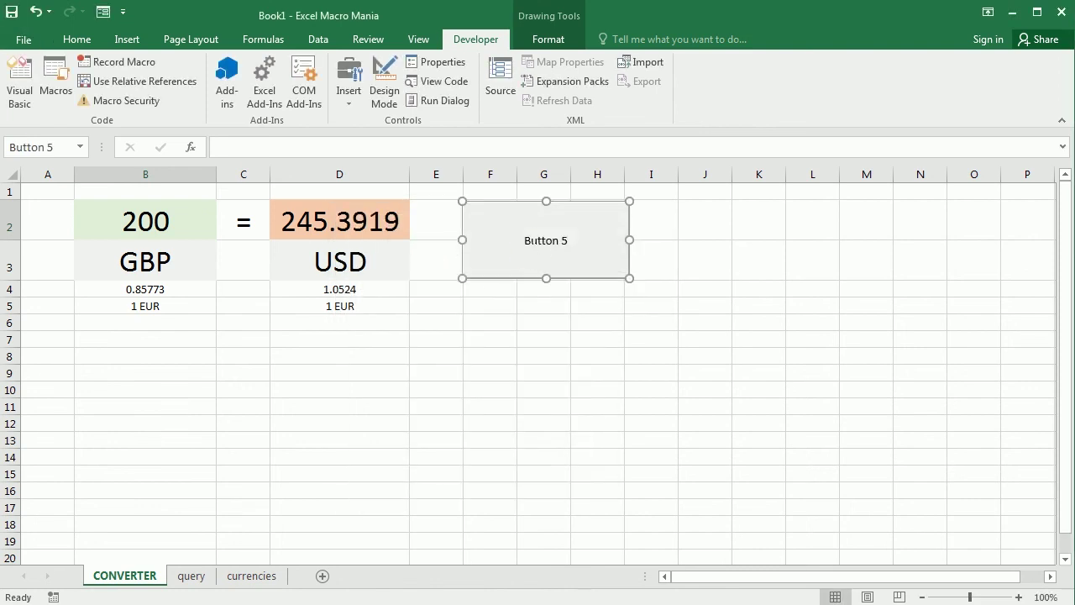
Change the new button's caption to CONVERT CURRENCY.
left_click(547, 240)
key("ctrl+a")
key("BackSpace")
type("CONVERT CUR")
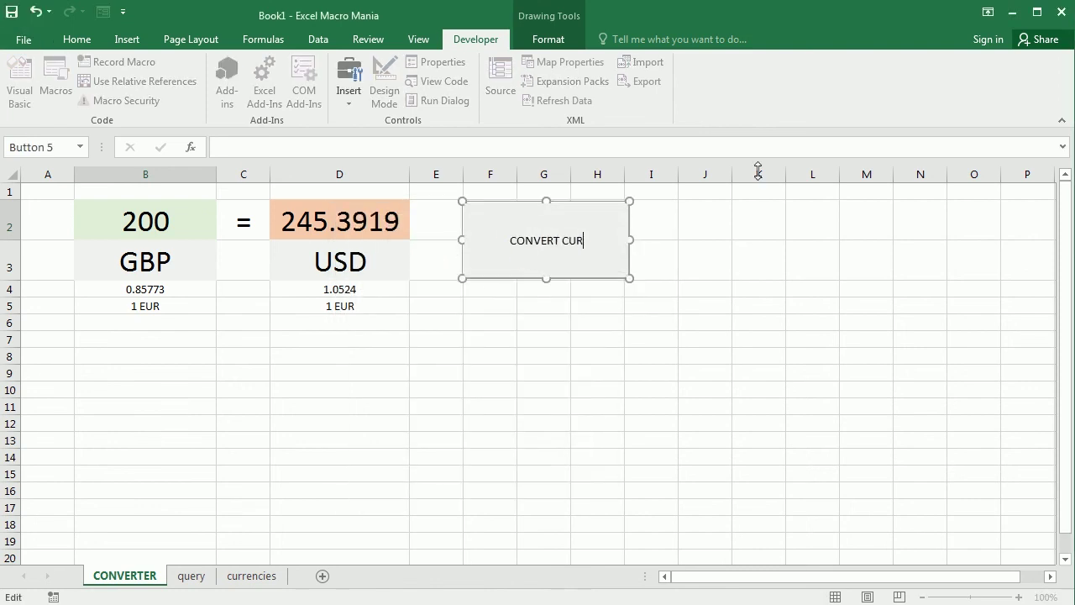
type("RENCY")
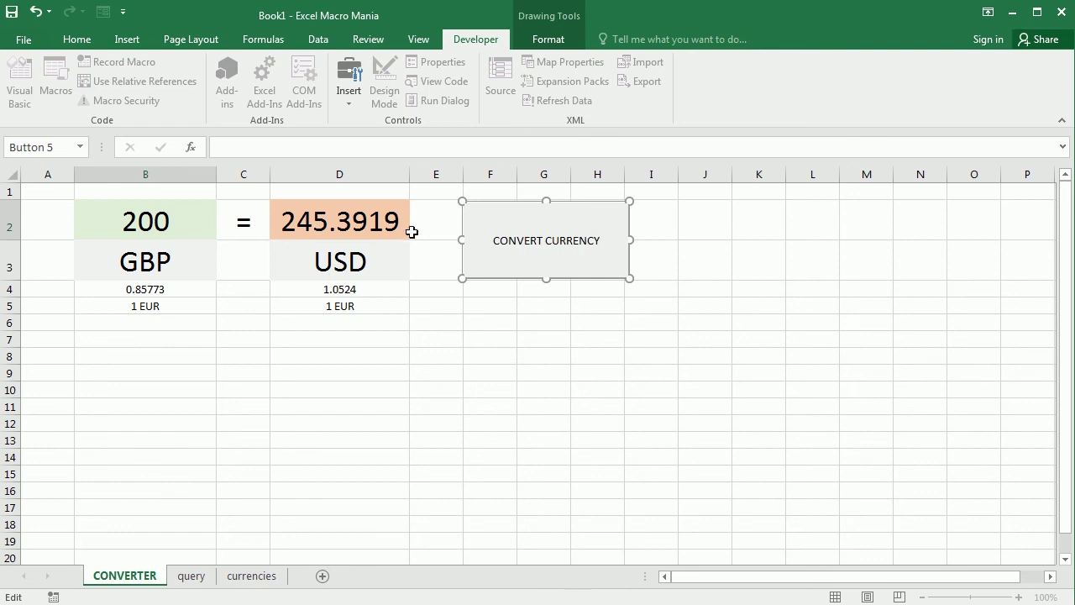
Clear the result in cell D2 and run the conversion with the CONVERT CURRENCY button.
left_click(380, 229)
key("Delete")
left_click(513, 241)
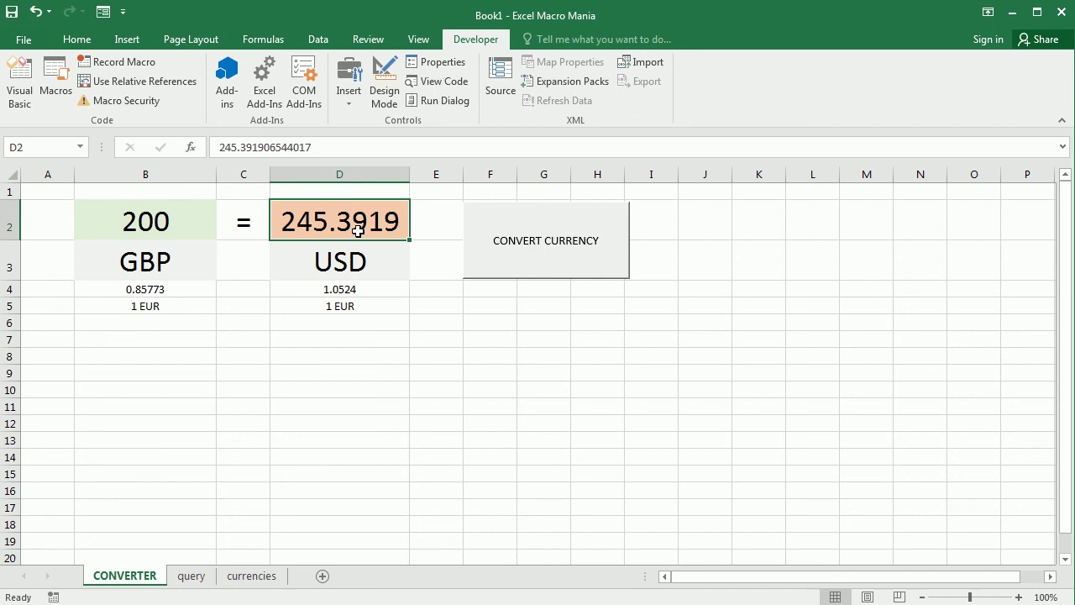
Set the amount in cell B2 to 100 and run the conversion macro again.
left_click(179, 230)
type("100")
key("Return")
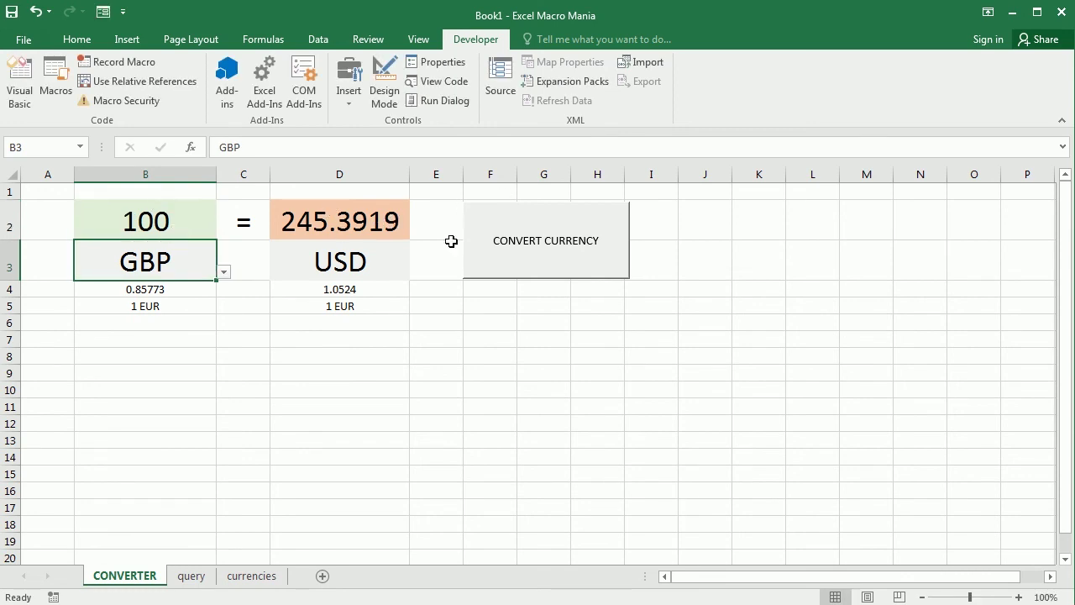
left_click(562, 236)
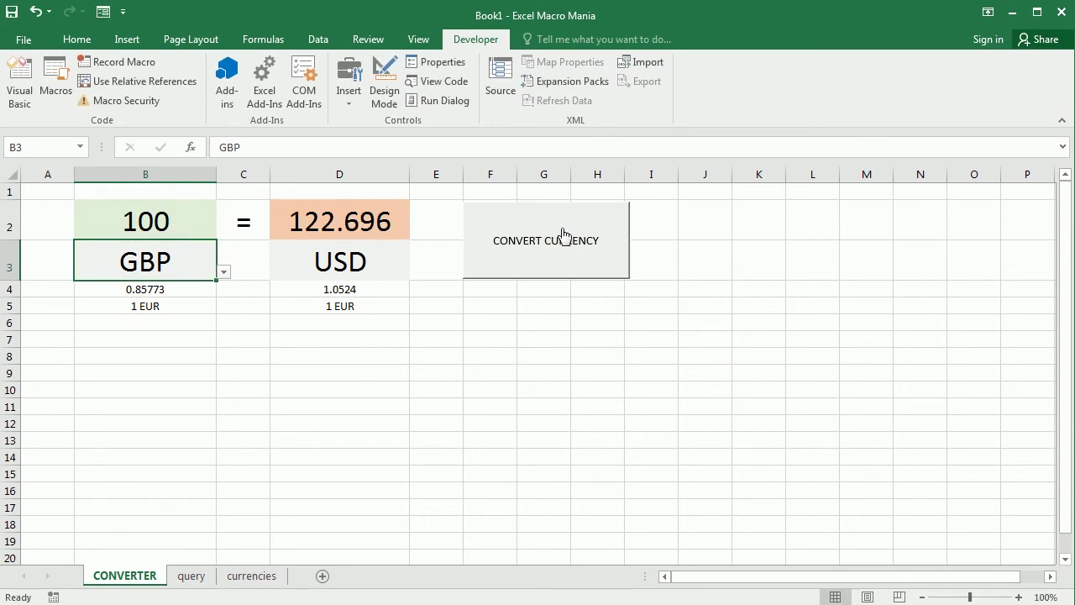
Examine the rate lookup formula in cell B4 and the currency drop-down list in cell B3.
left_click(169, 296)
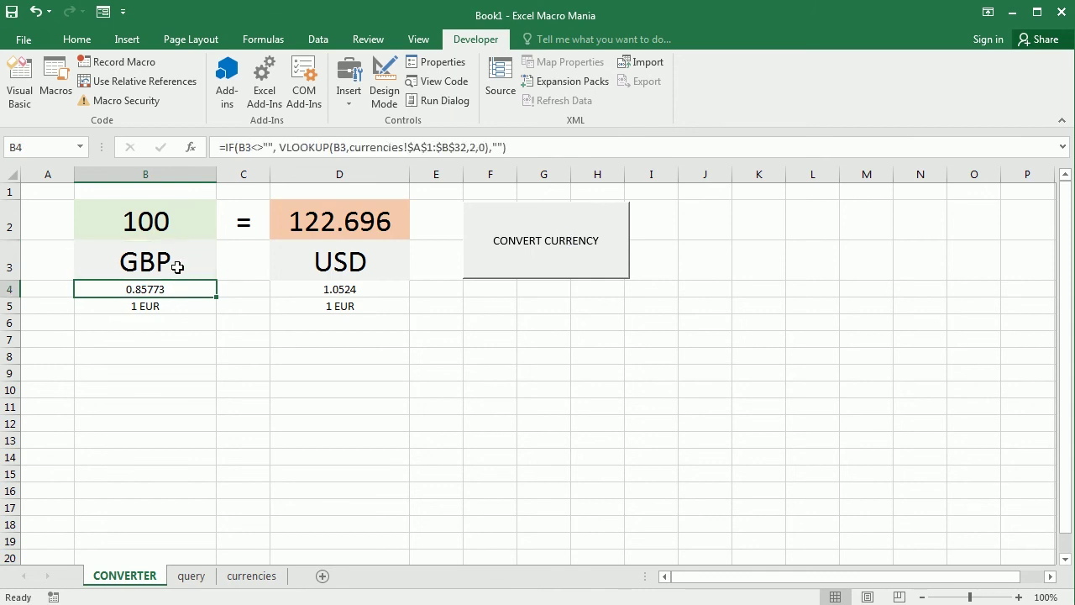
left_click(174, 265)
left_click(224, 274)
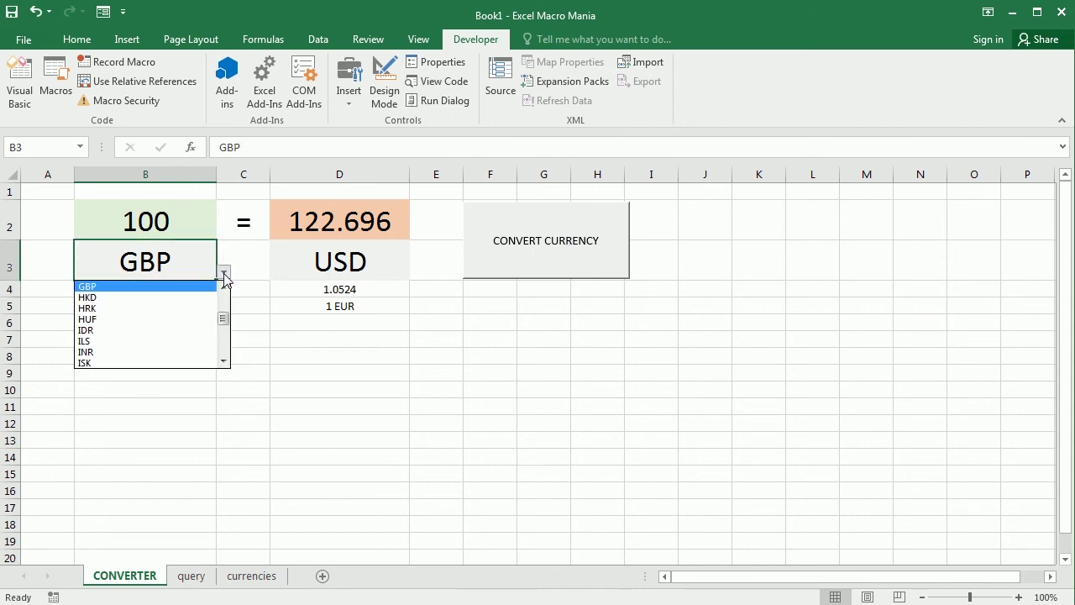
left_click(224, 273)
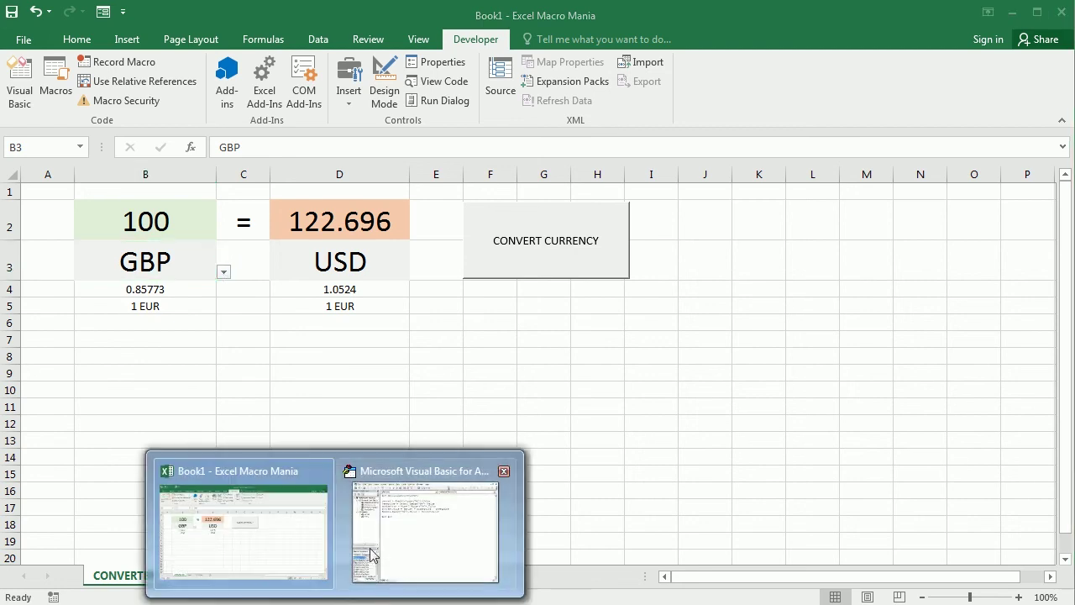
Switch to the Visual Basic editor and create Sub UpdatePrice(cell) below CalculateConversion, with the line cur = cell.Value.
left_click(374, 551)
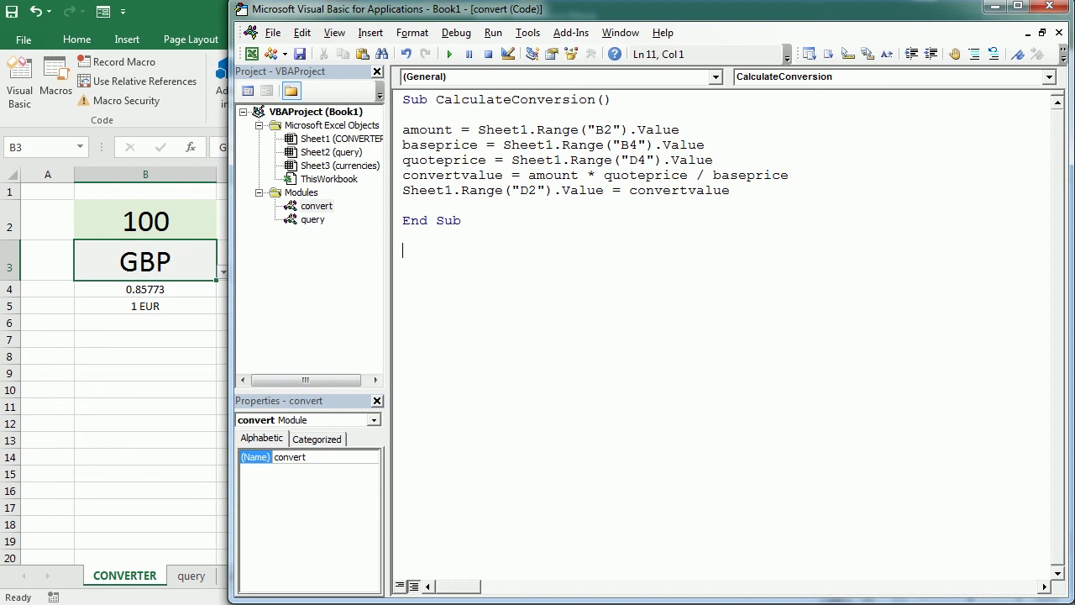
type("sub UpdatePrice(cell)")
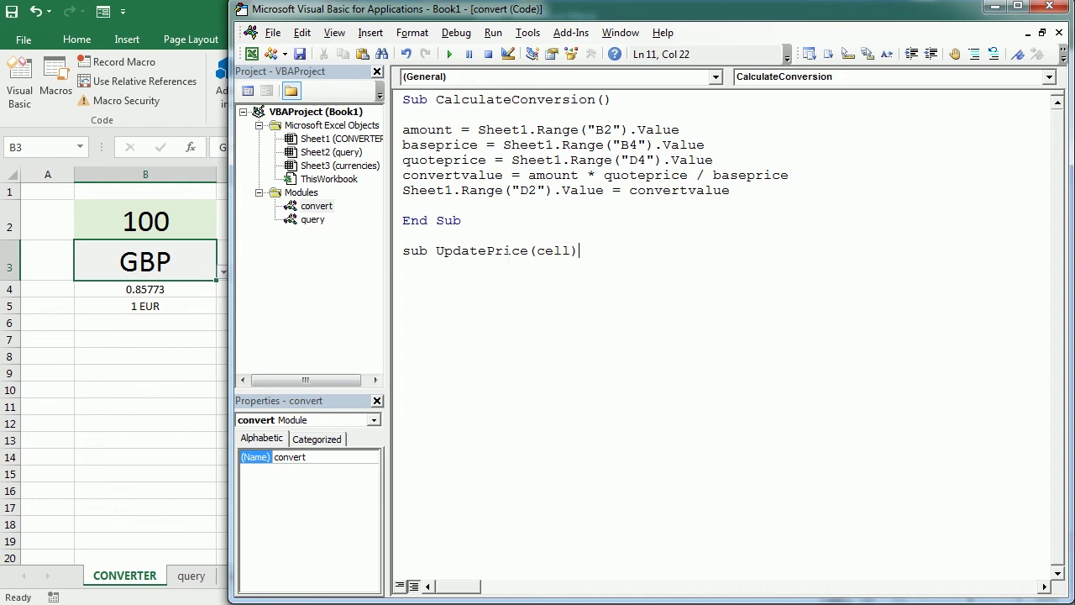
key("Return")
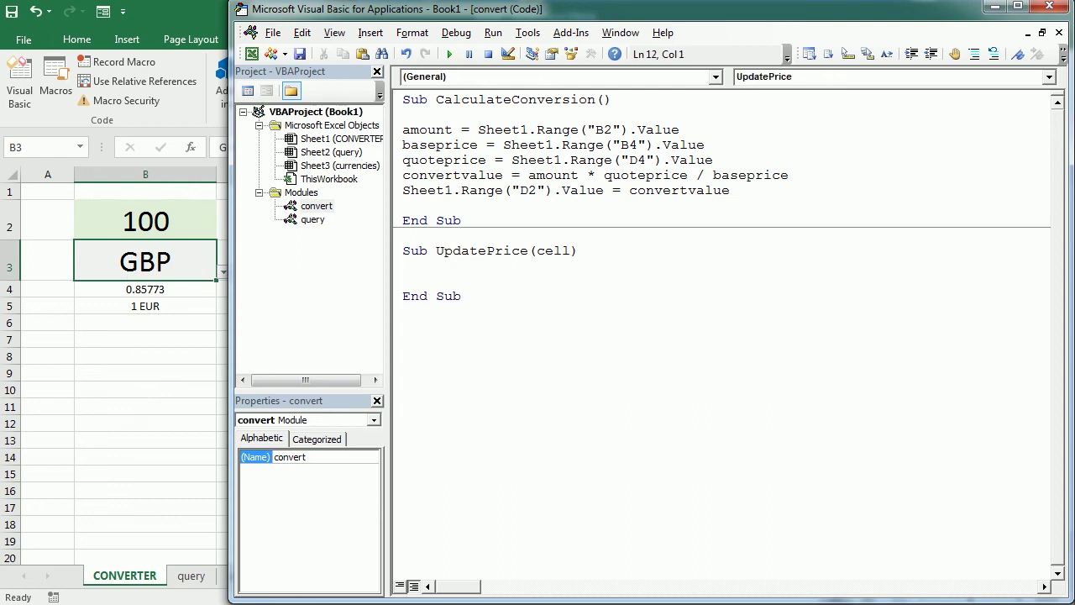
type("cur=cell.value")
key("Return")
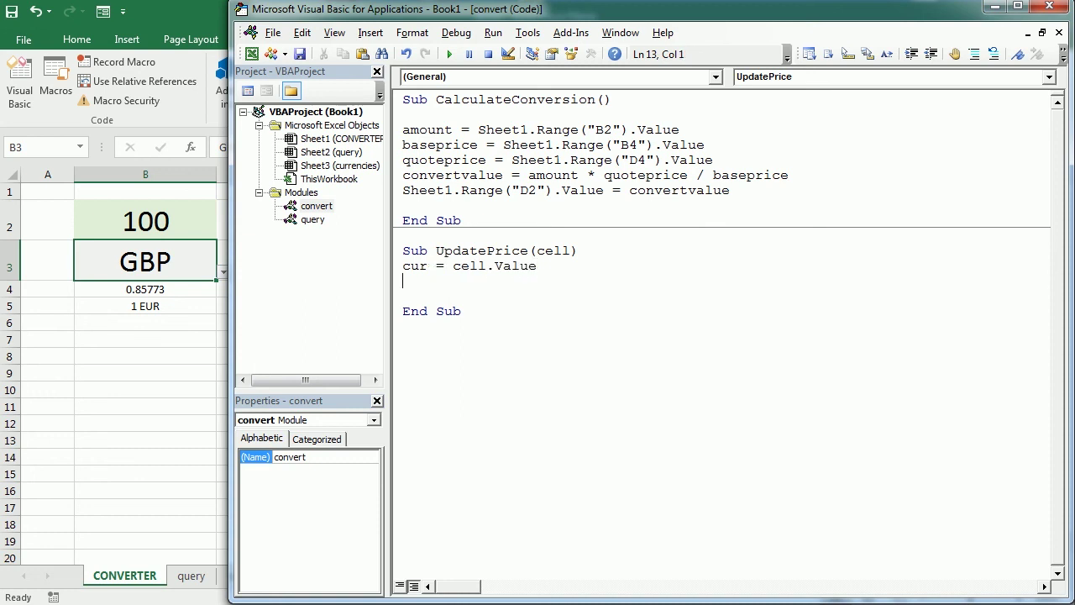
Add the line curprice = WorksheetFunction.VLookup(cur, Sheet2.Range("A1:B34"), 2, 0) to UpdatePrice.
type("curprice=workshee")
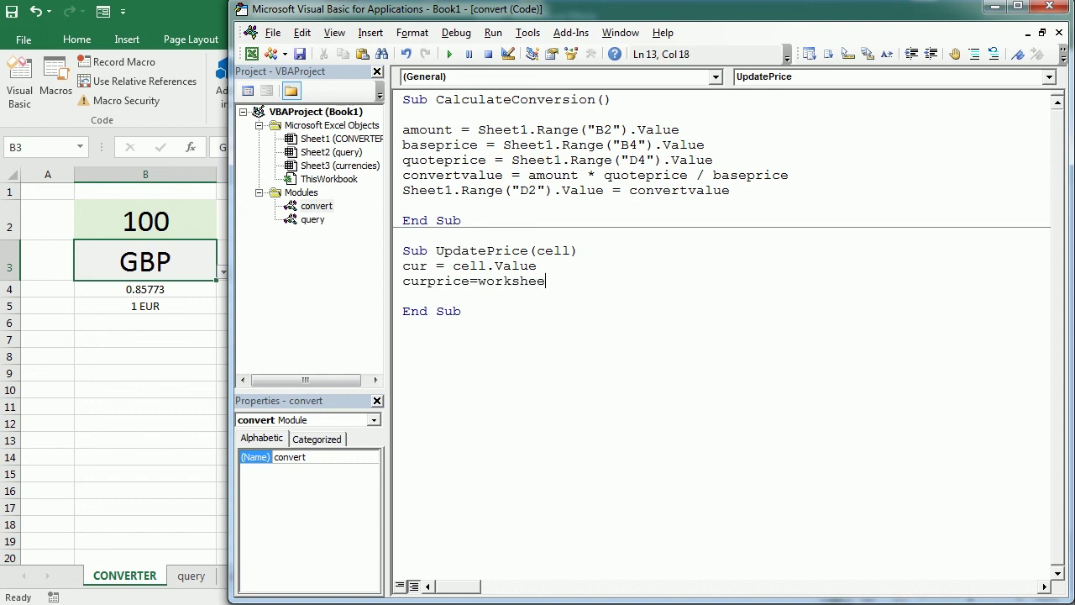
type("tfunction.vlo")
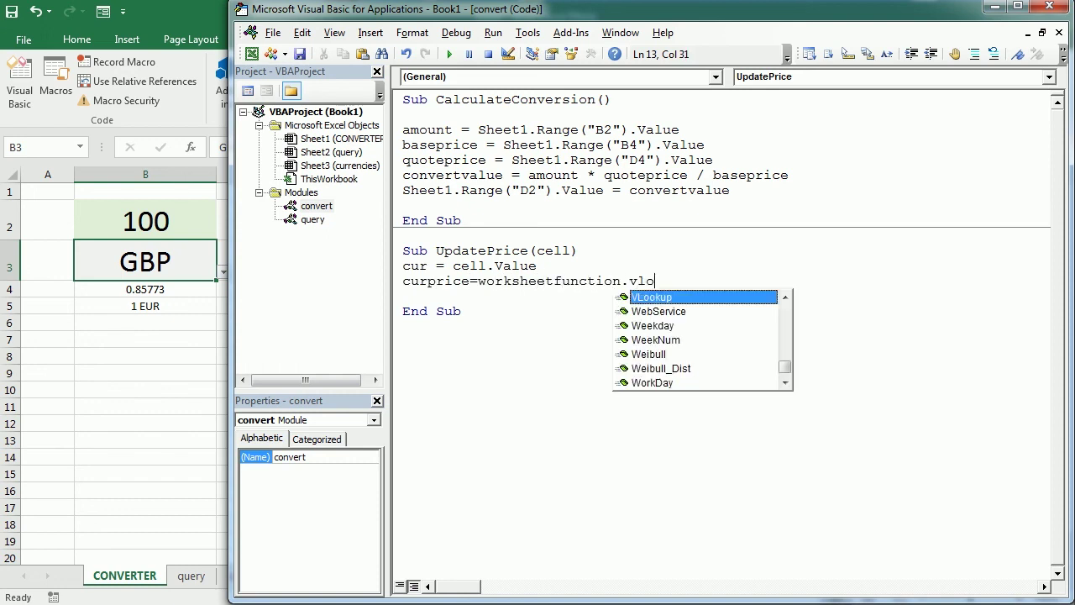
type("okup(cur")
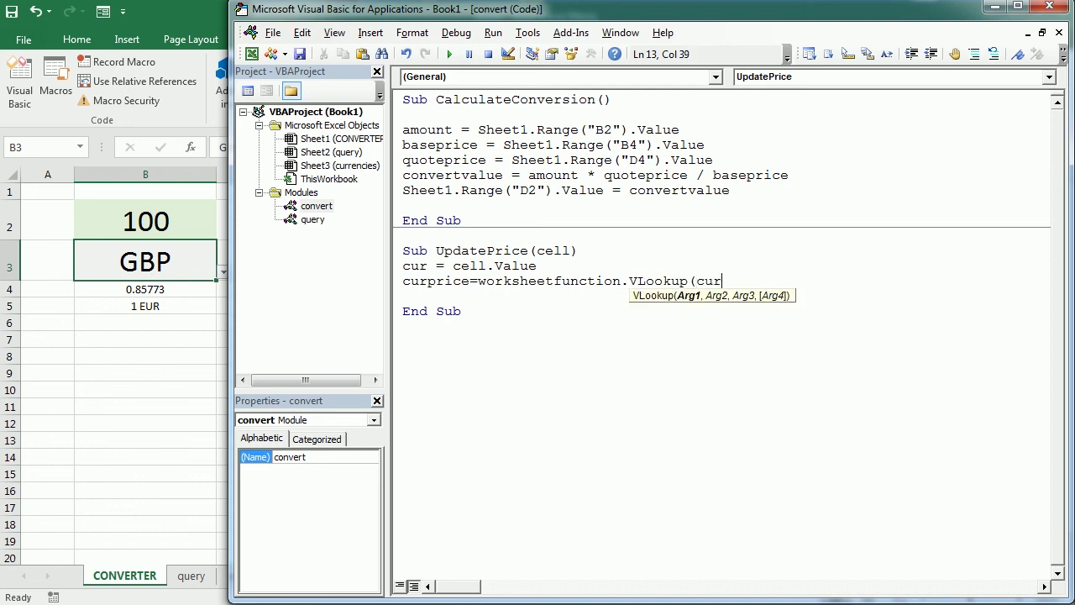
type(",Sheet2")
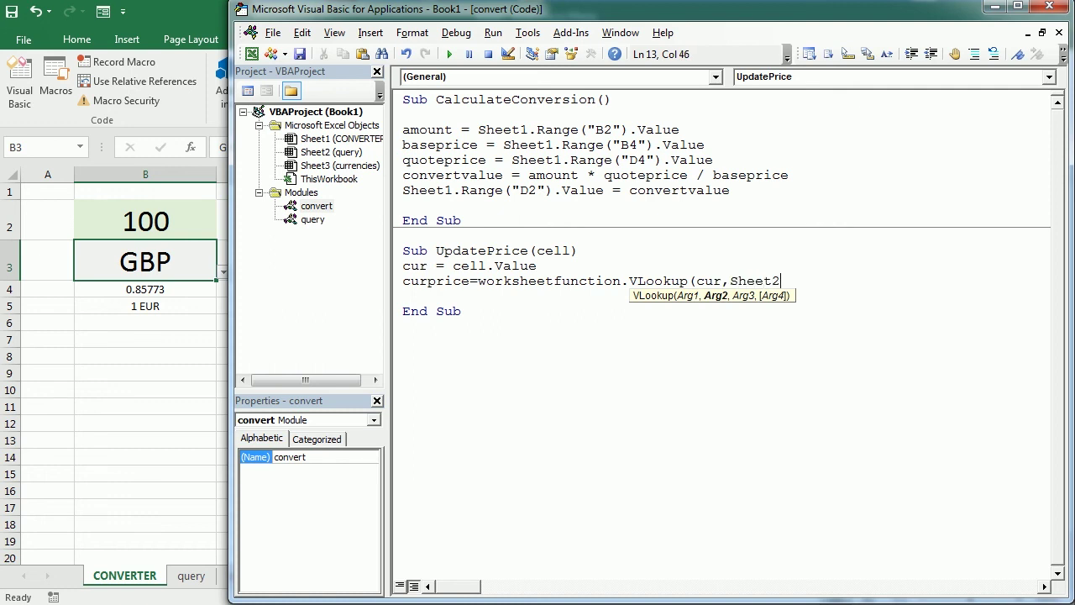
type(".")
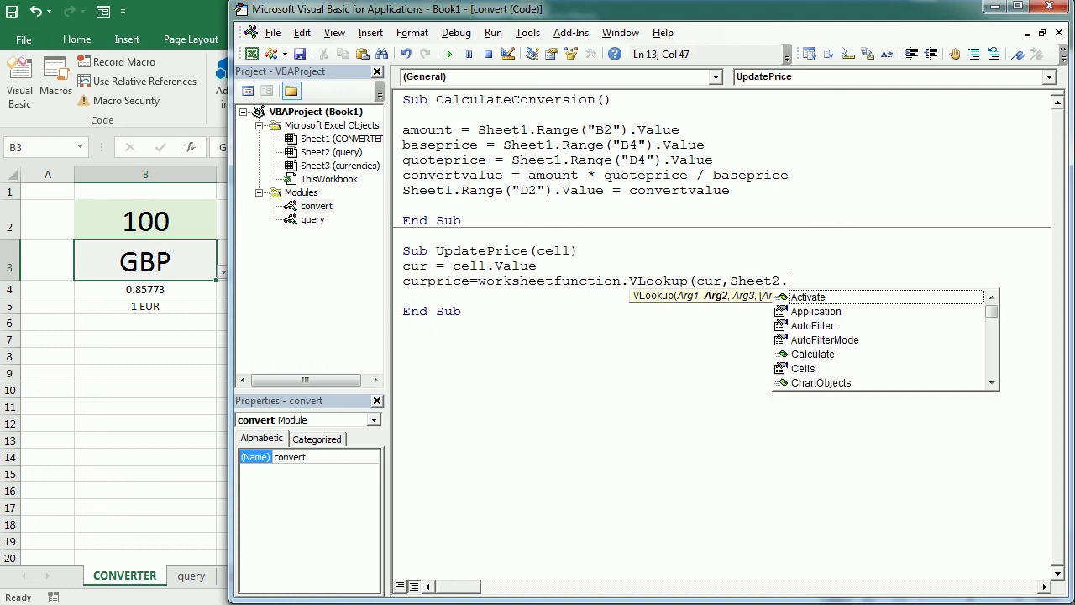
type("Range(\"")
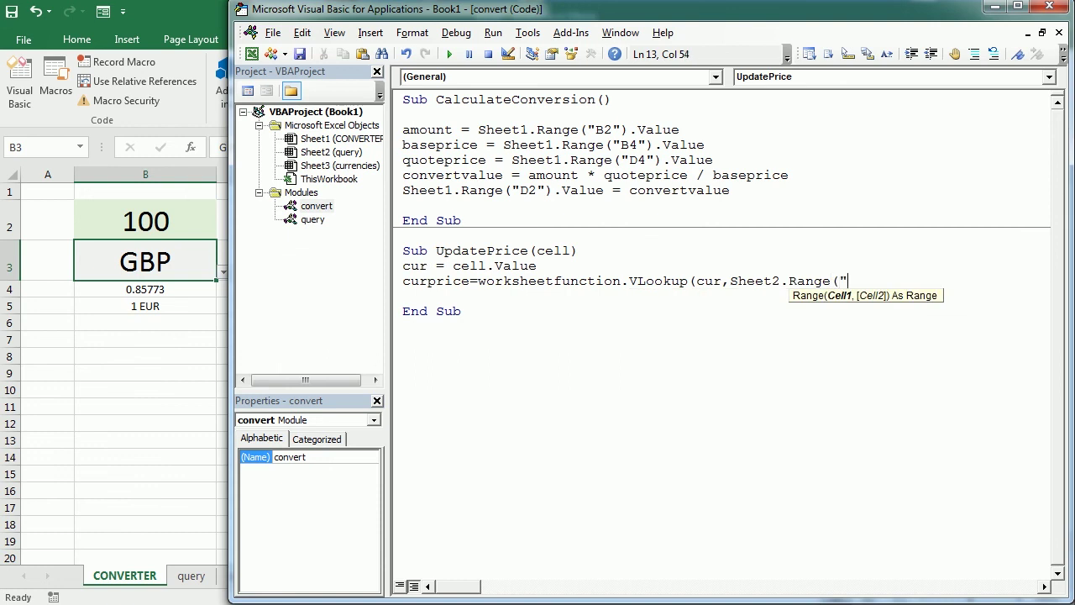
type("A1:B34\")")
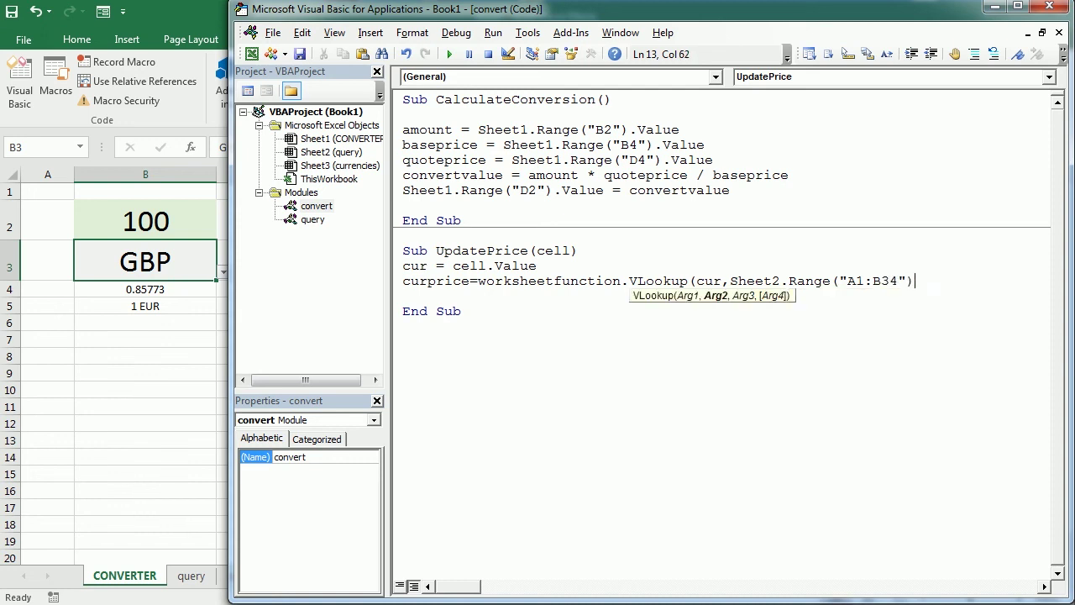
type(",2,0)")
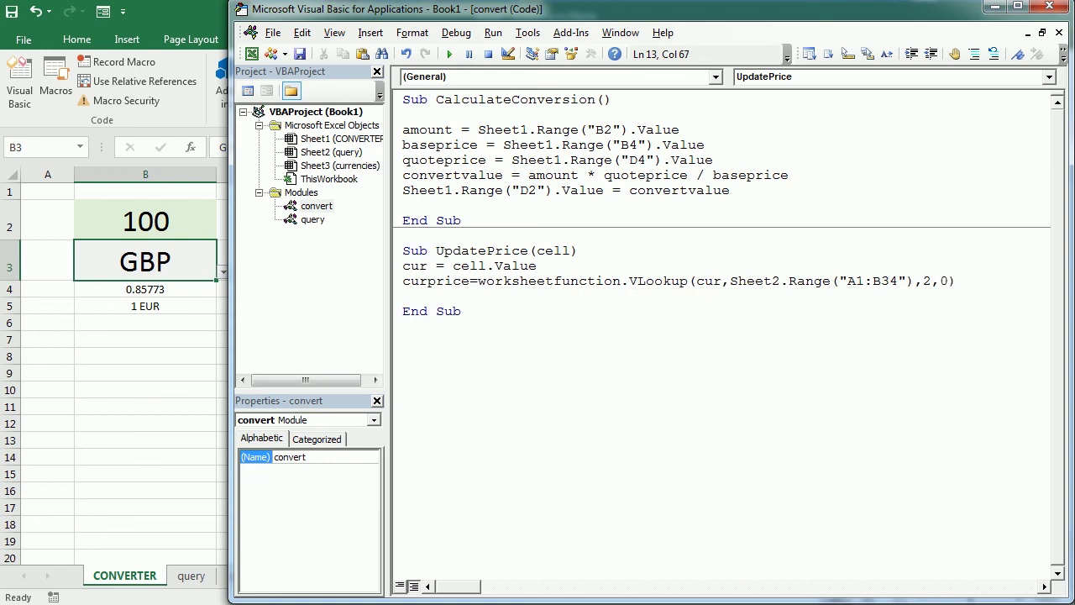
Write the looked-up price to the cell below with the line cell.offset(1,0).value=curprice in UpdatePrice.
key("Return")
type("cell.offs")
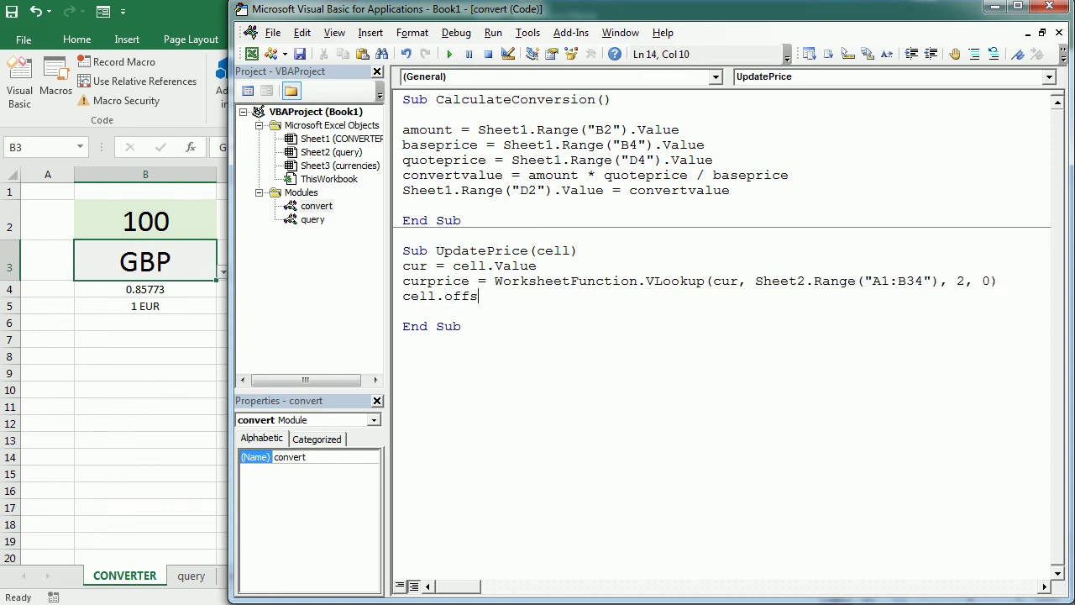
type("et(1,0).value=curprice")
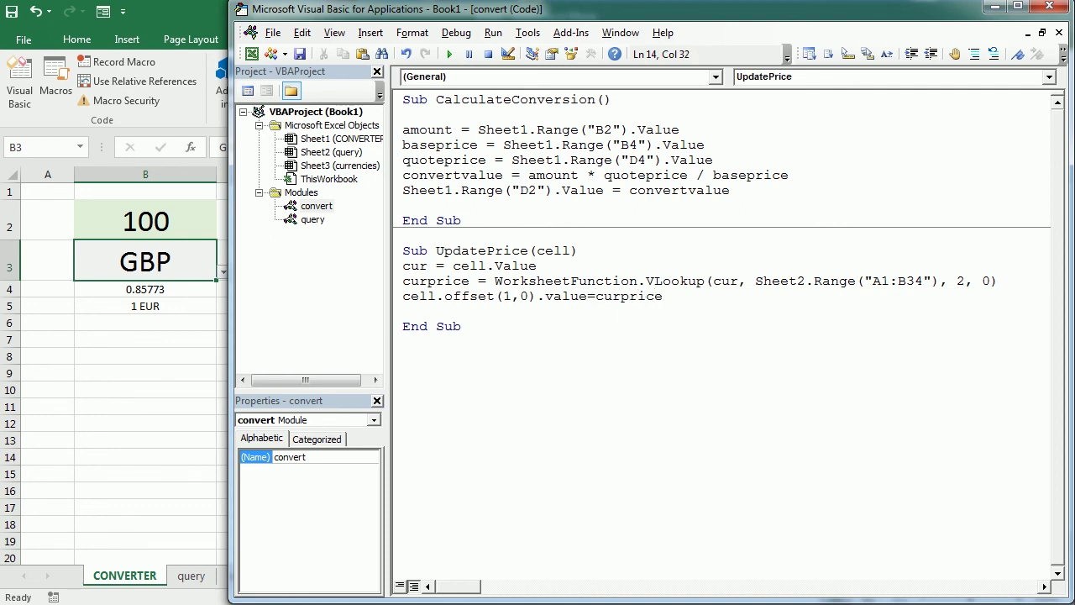
Create a Worksheet_Change event procedure in the code of Sheet1 (CONVERTER) and delete the automatically added SelectionChange procedure.
double_click(341, 139)
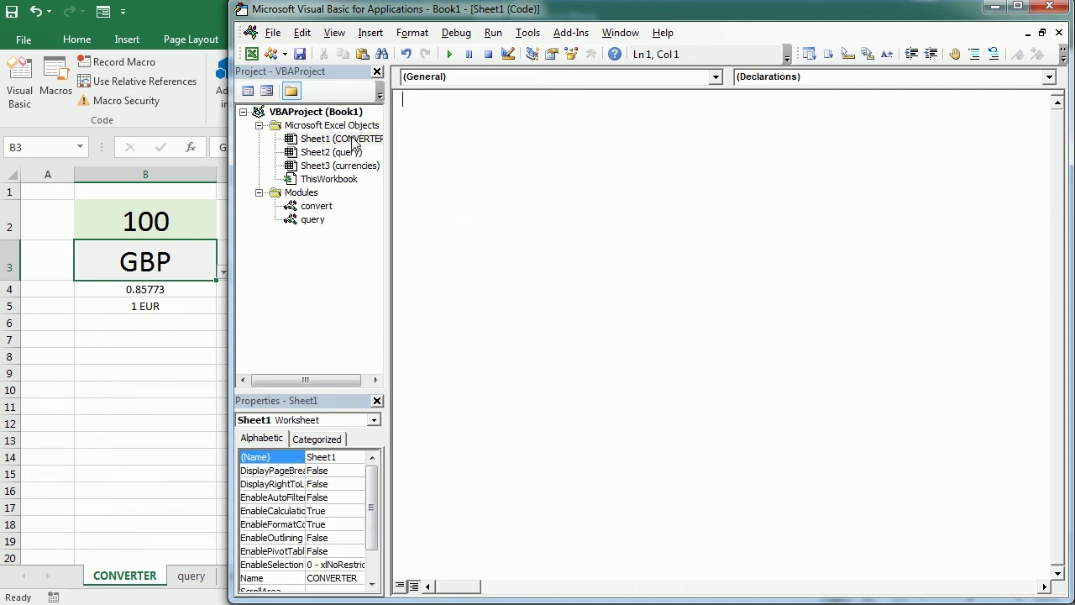
left_click(715, 76)
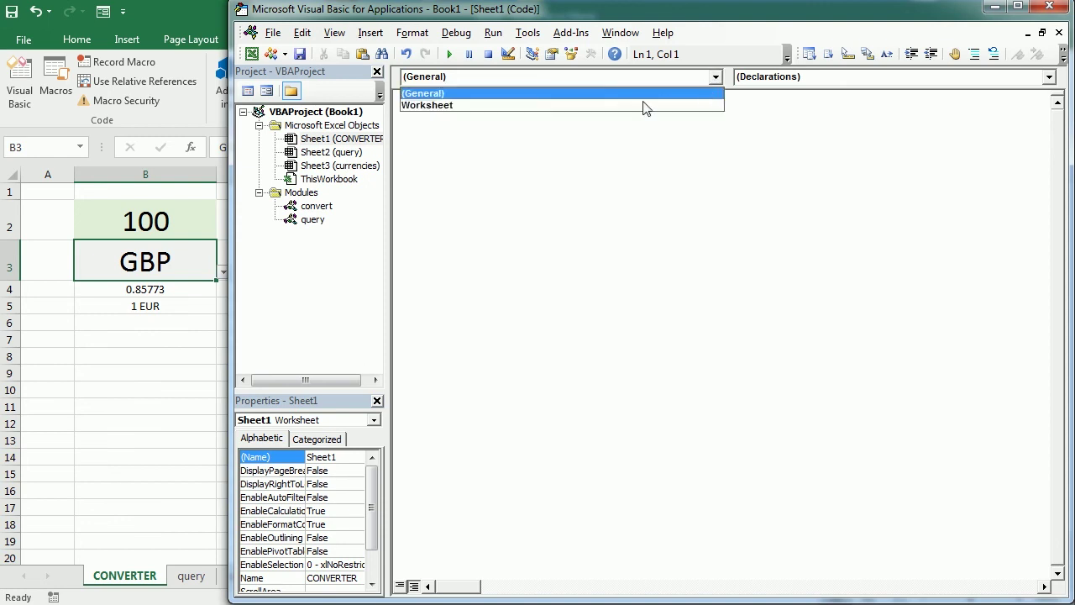
left_click(632, 101)
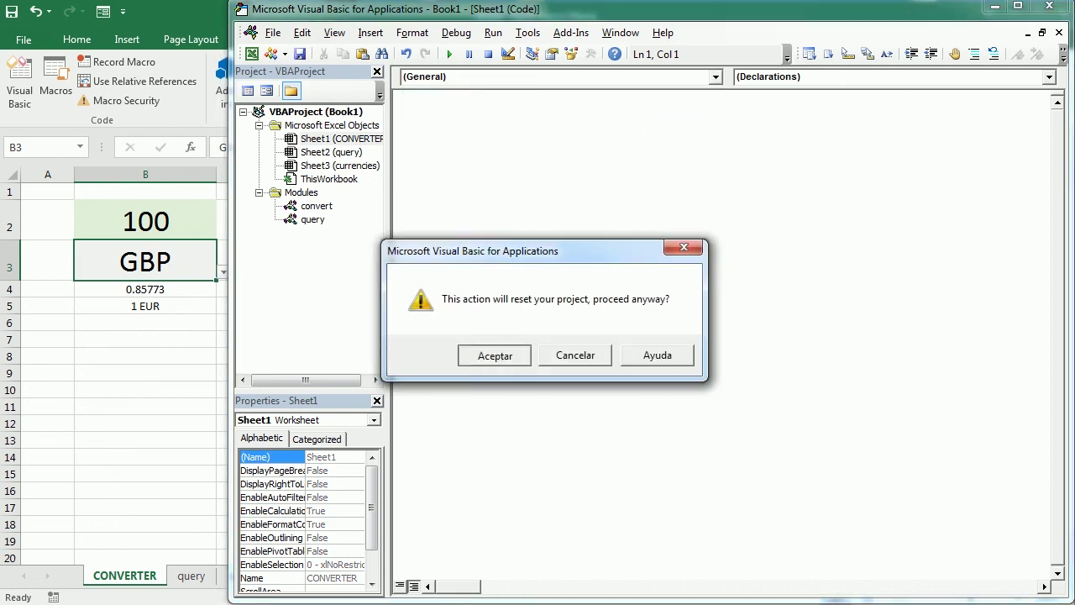
left_click(503, 361)
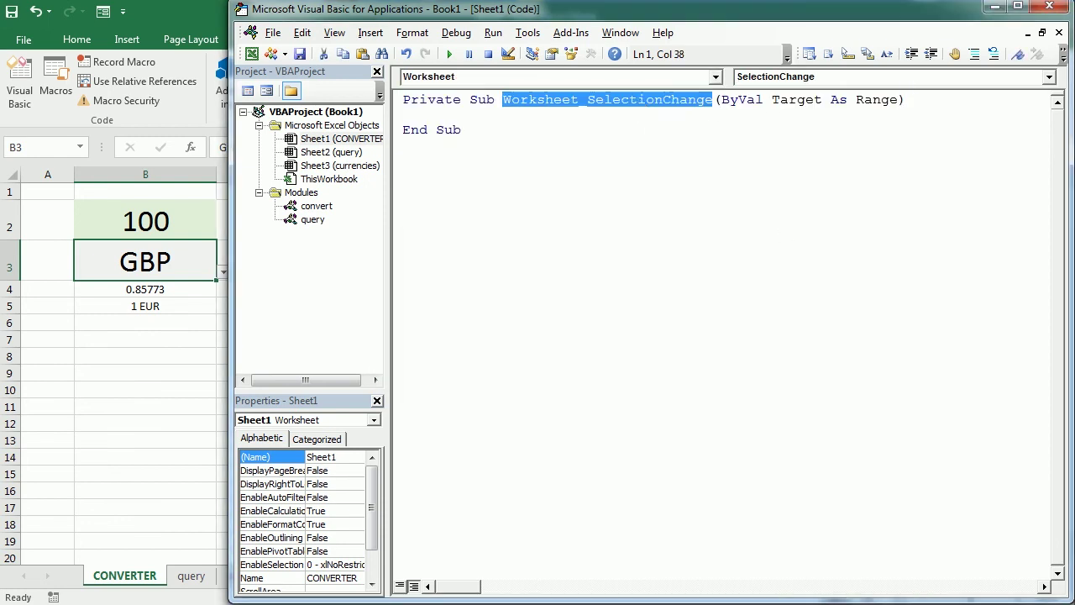
left_click(1049, 76)
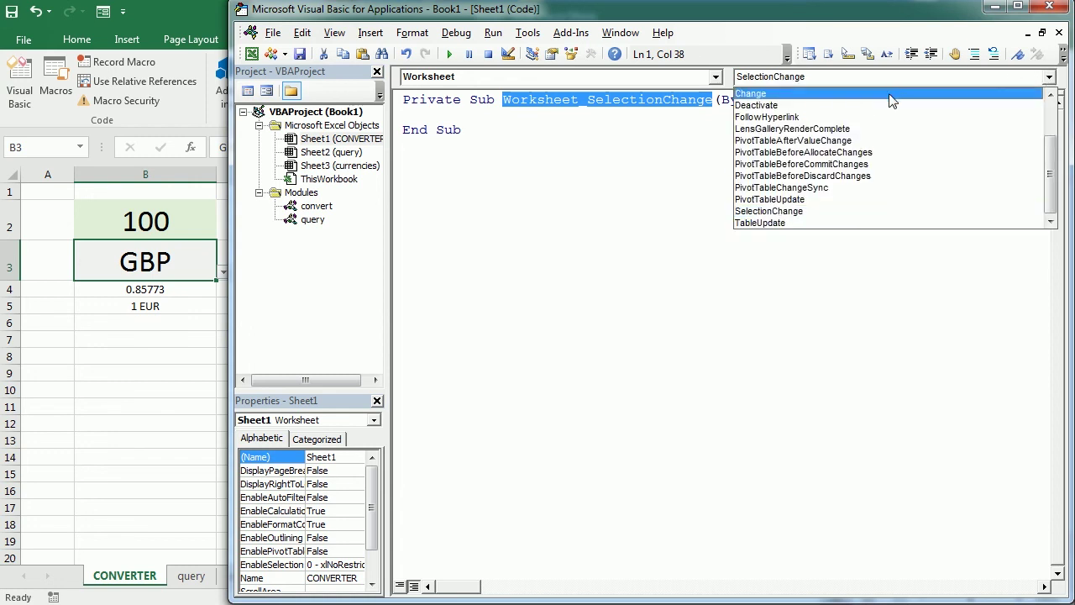
left_click(910, 94)
left_click_drag(504, 205, 395, 162)
key("Delete")
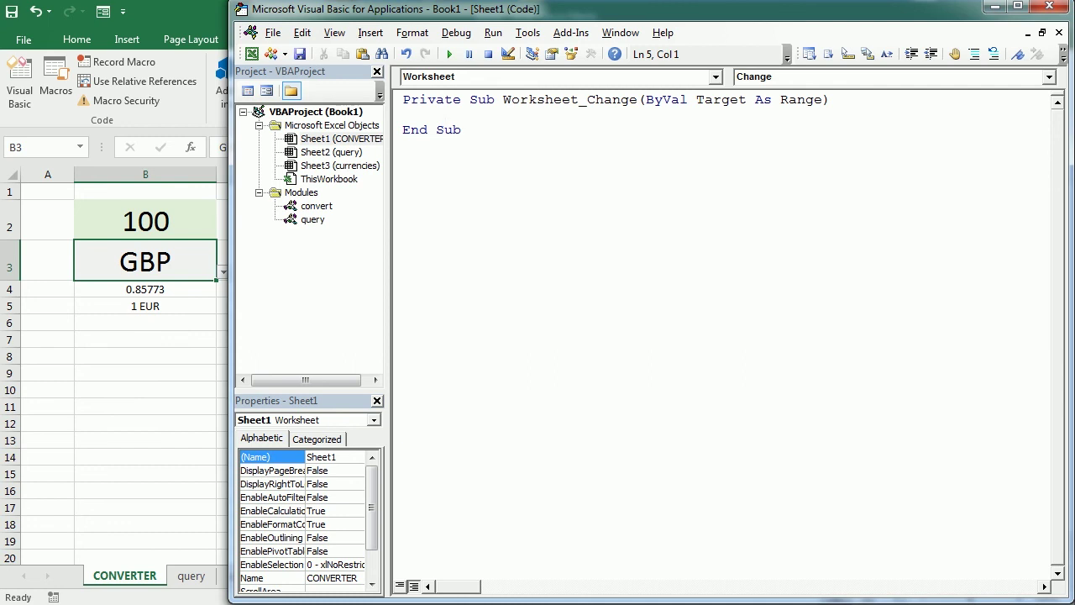
Add the condition If Target = Range("B3") Or Target = Range("D3") Then to the Worksheet_Change procedure.
left_click(677, 116)
type("if target")
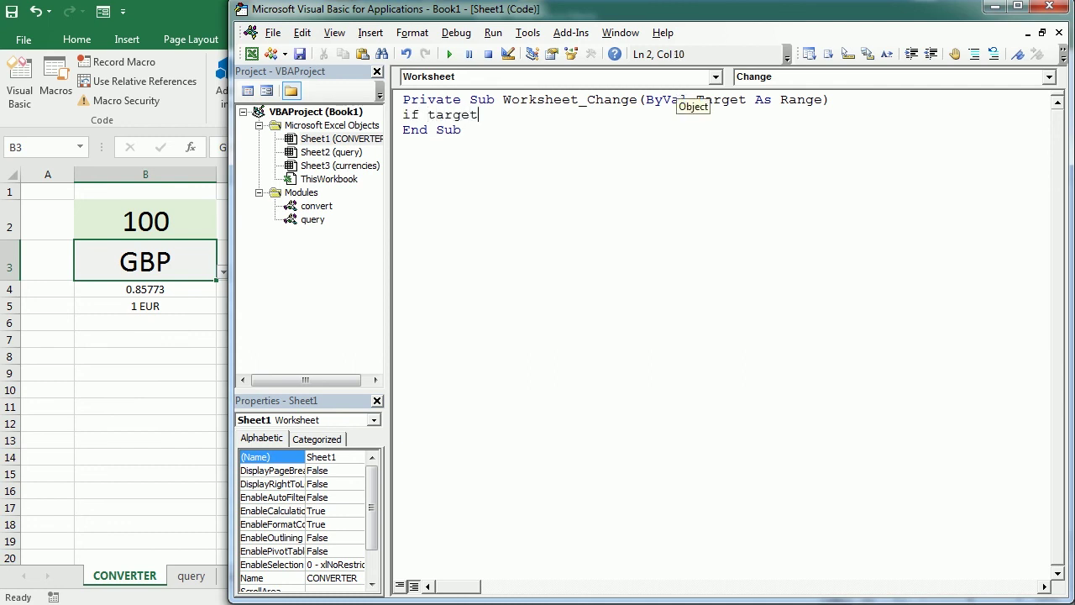
type("=range(\"")
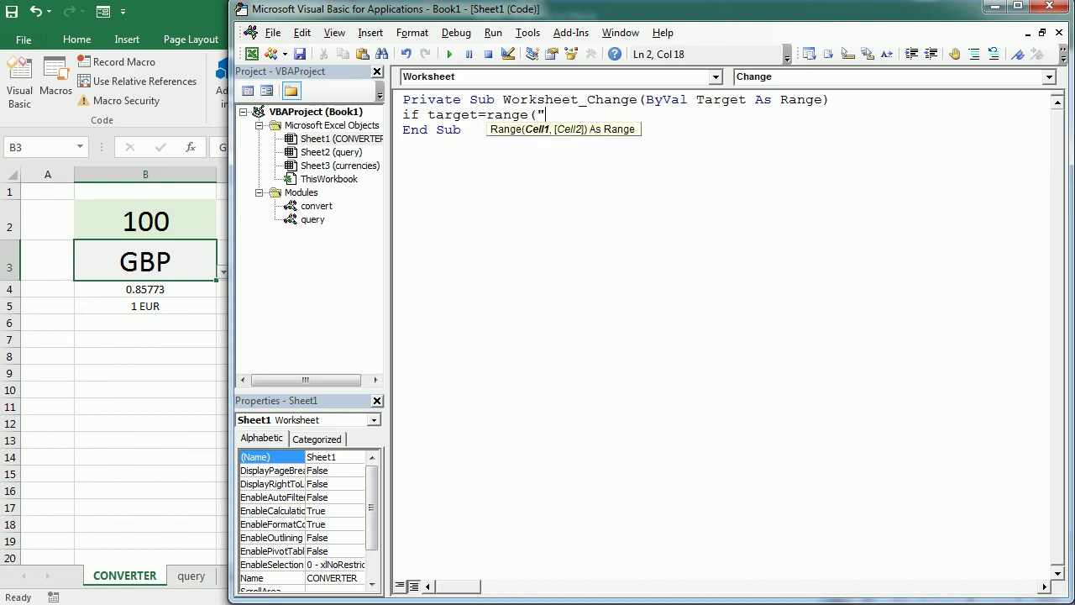
type("B3\") or t")
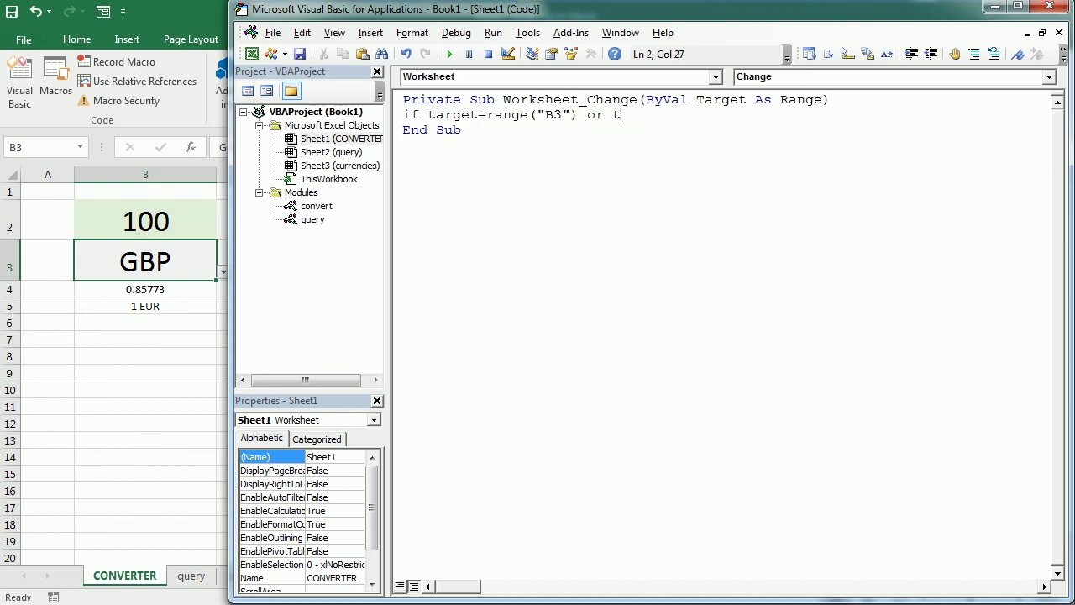
type("arget=range(\"D")
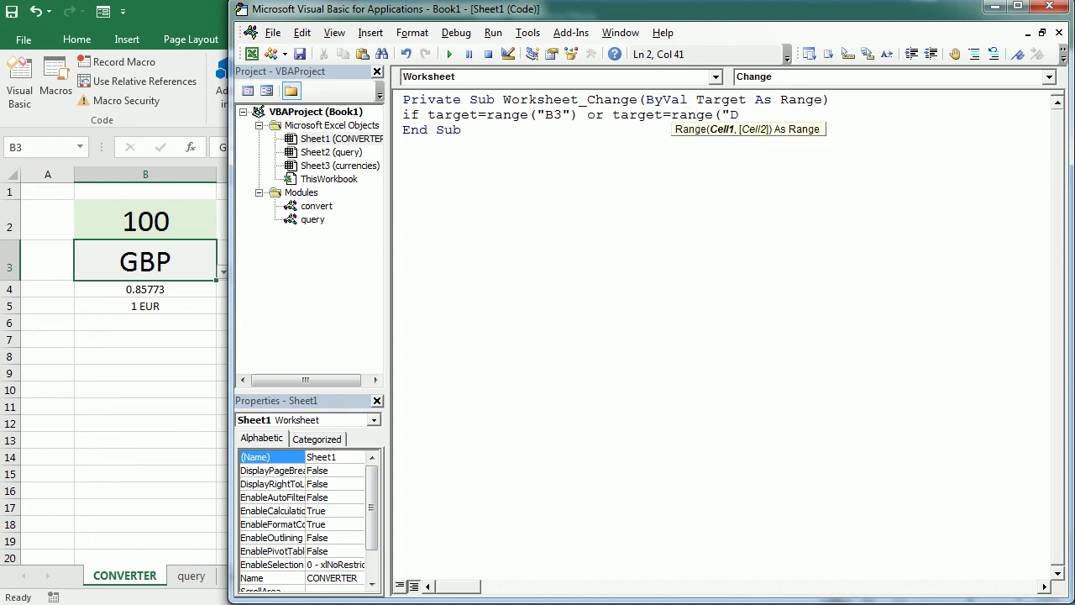
type("3\")")
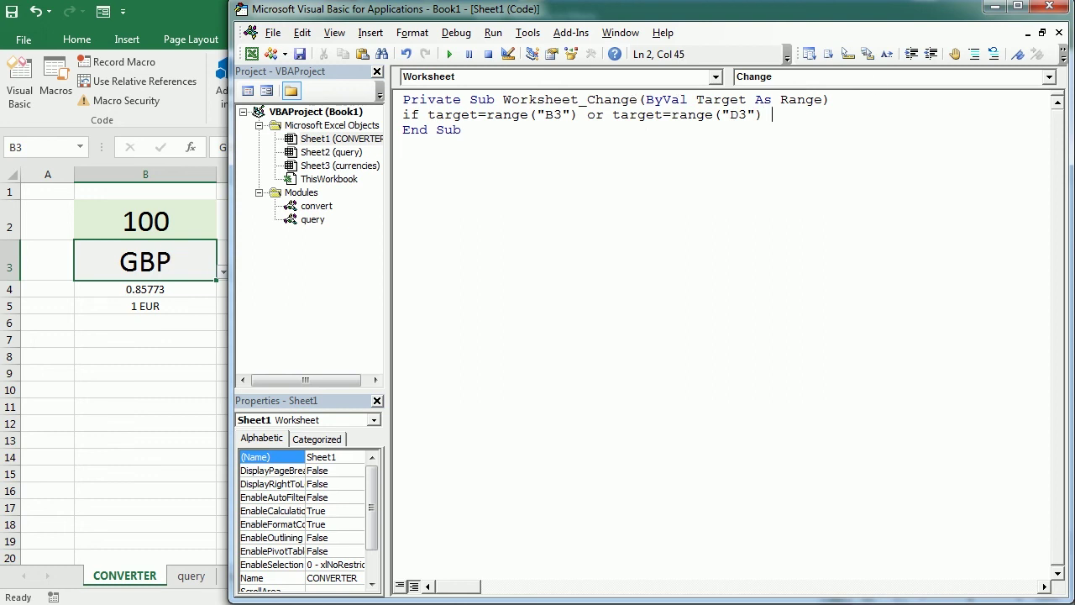
type(" then")
key("Return")
Call UpdatePrice(Target) inside the condition in Worksheet_Change and close the block with End If.
type("call ")
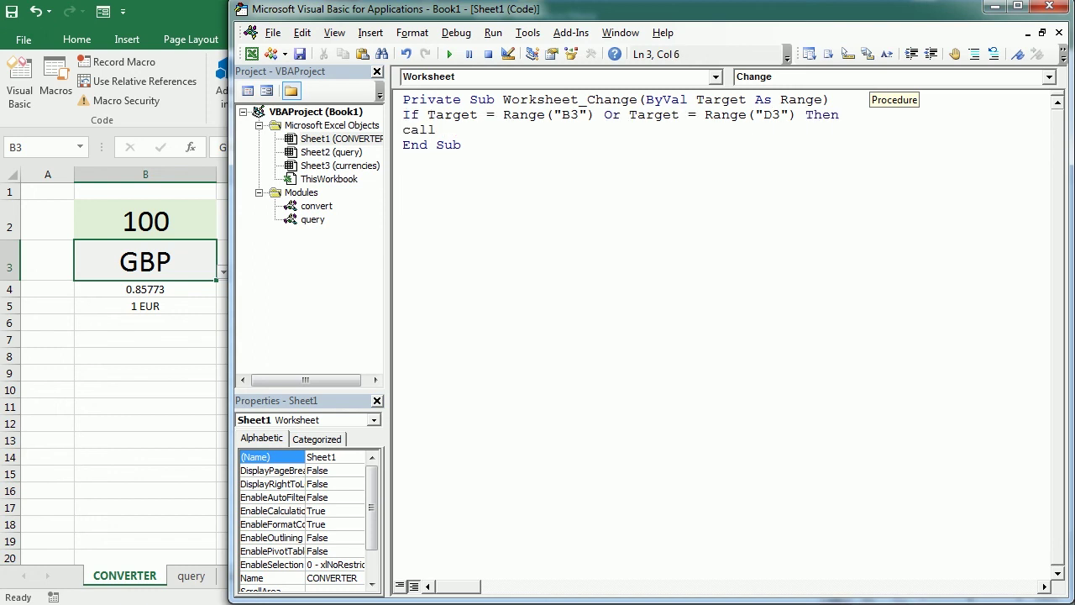
type("Update")
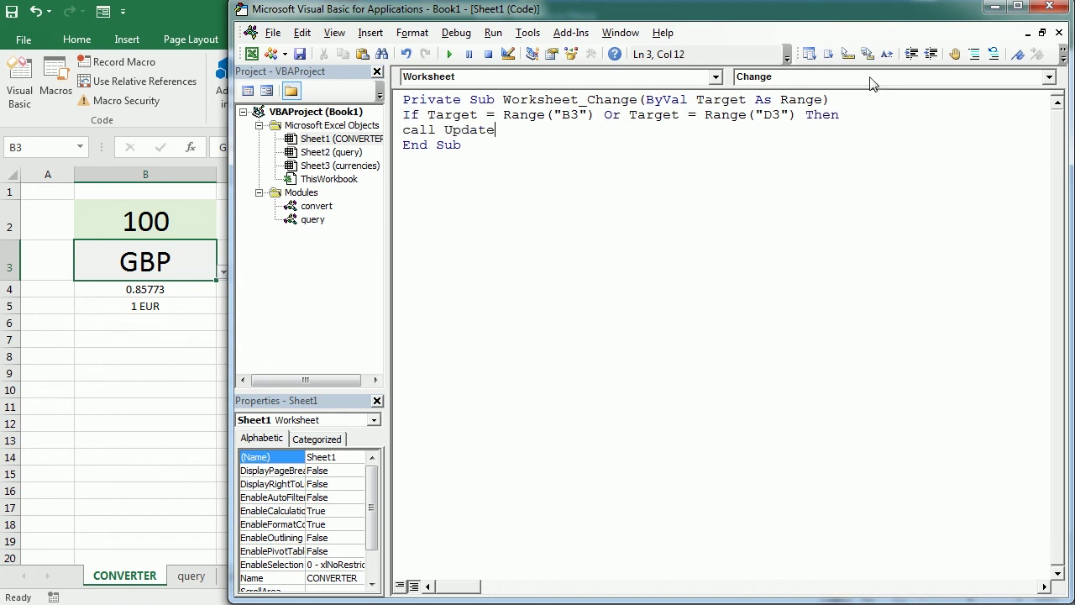
type("Price(tar")
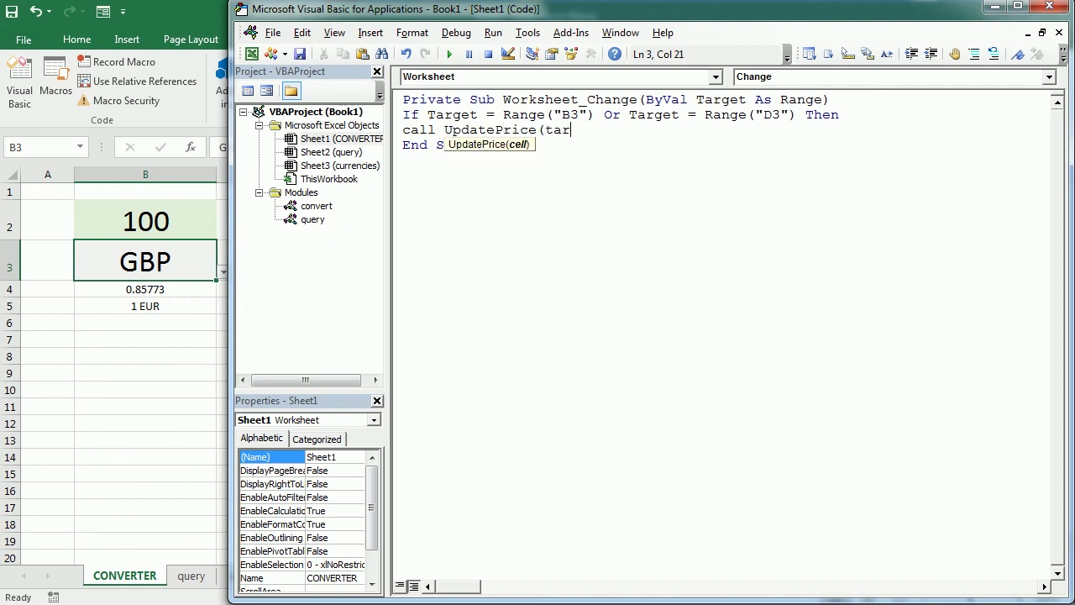
type("get)")
key("Return")
type("end if")
left_click(503, 129)
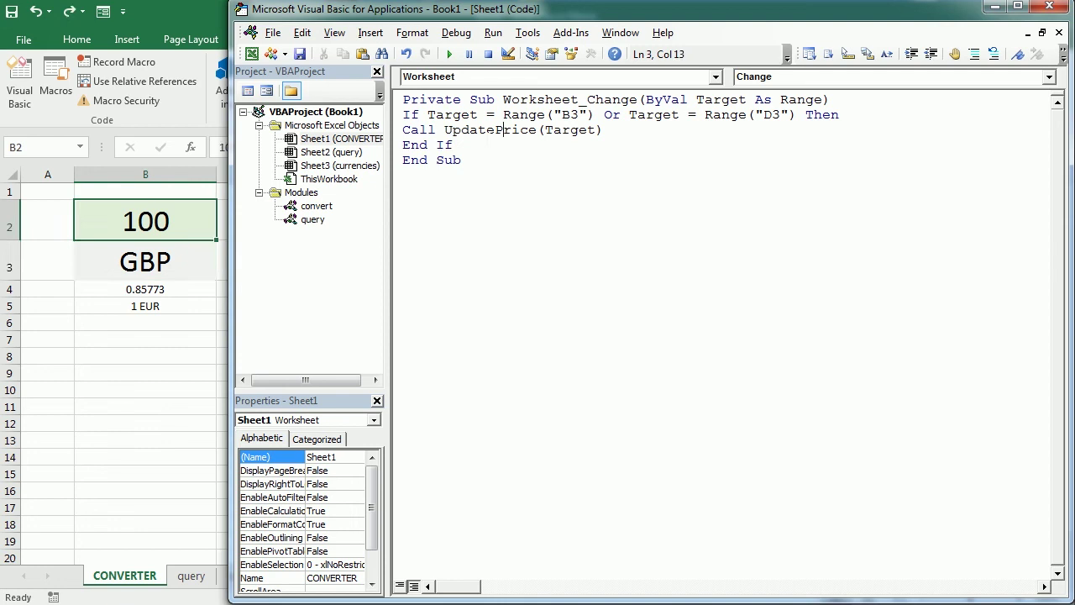
In the convert module's UpdatePrice procedure, change the VLookup source sheet to Sheet3, the currencies sheet.
double_click(498, 130)
left_click(328, 208)
double_click(329, 210)
double_click(486, 251)
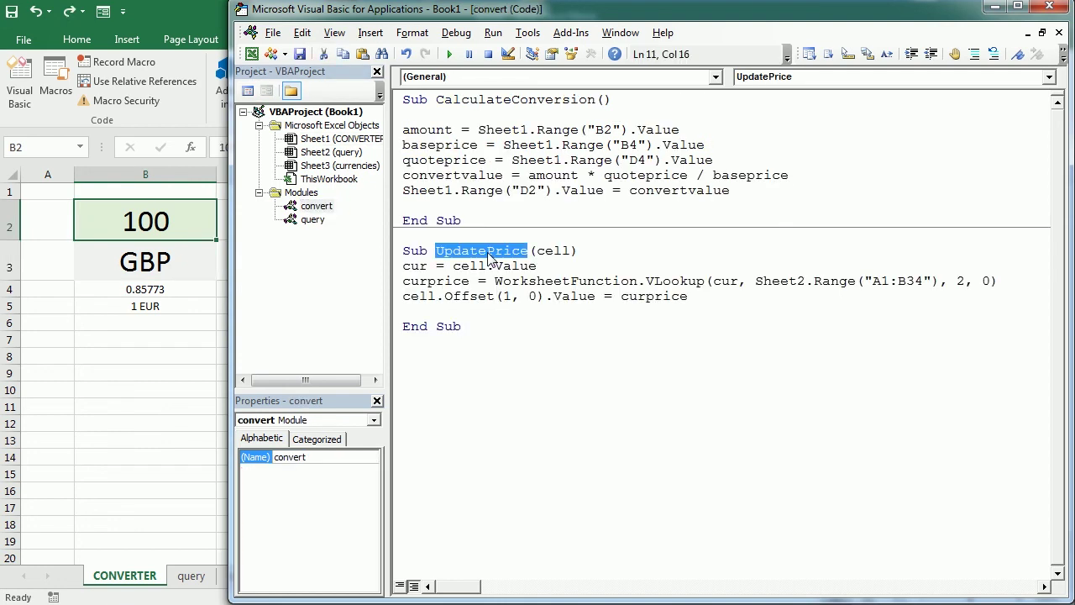
double_click(435, 281)
double_click(680, 280)
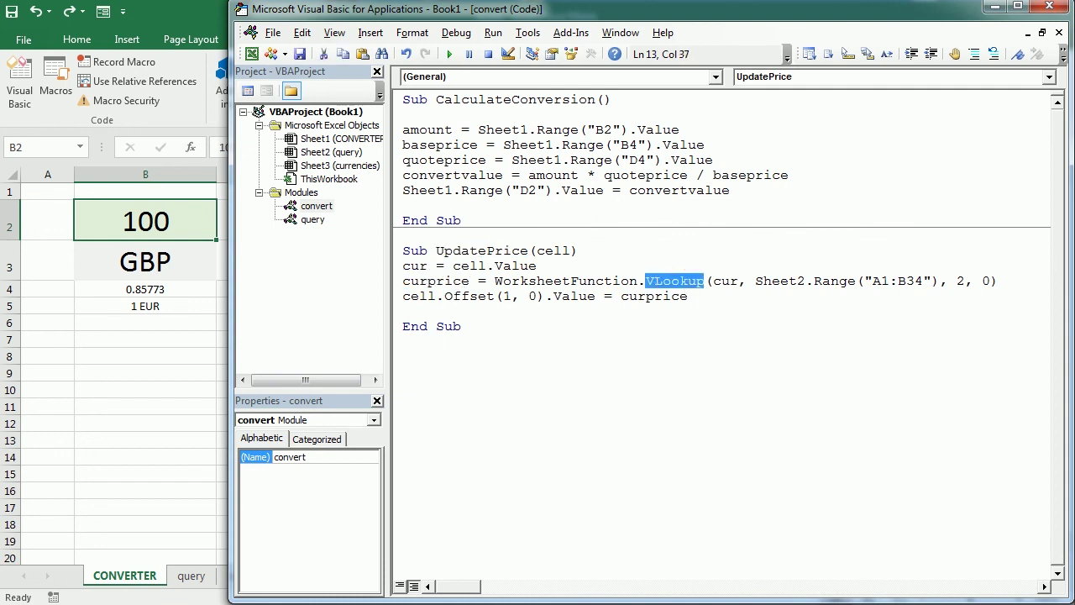
double_click(781, 281)
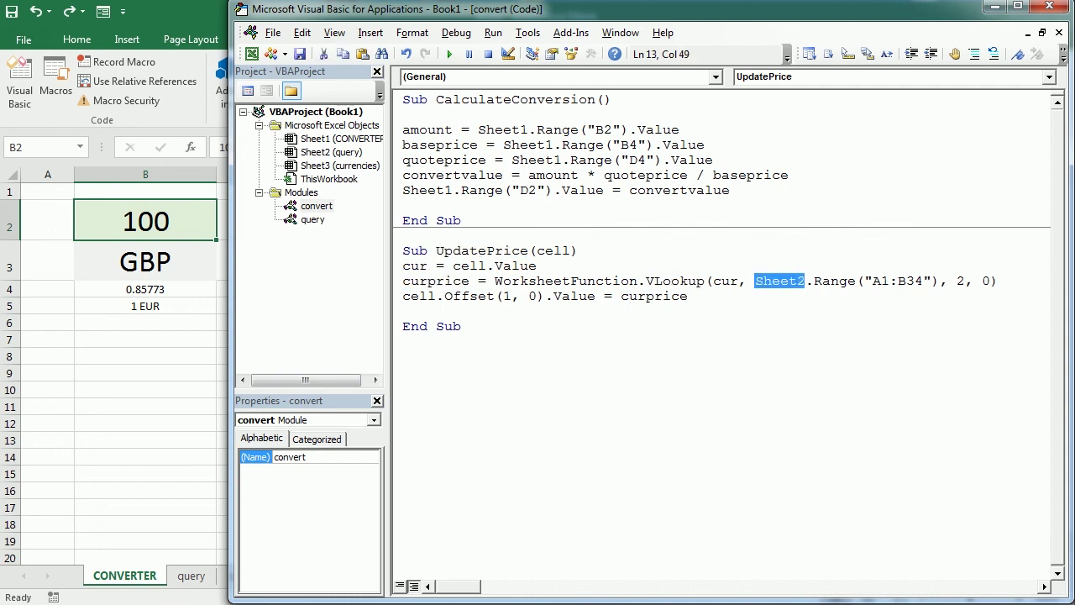
left_click(799, 281)
key("Delete")
type("3")
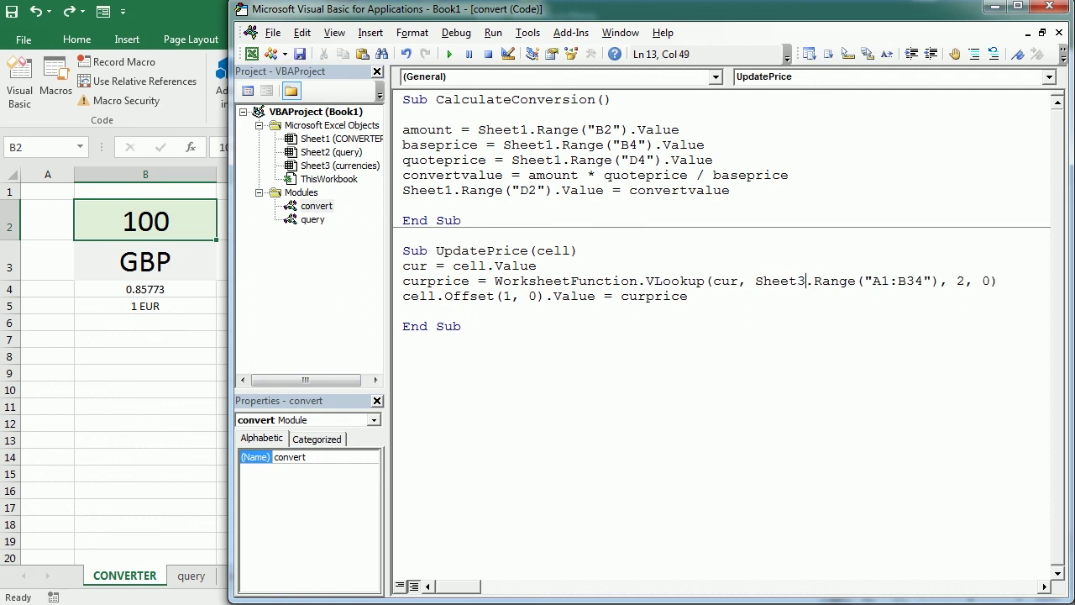
left_click(315, 166)
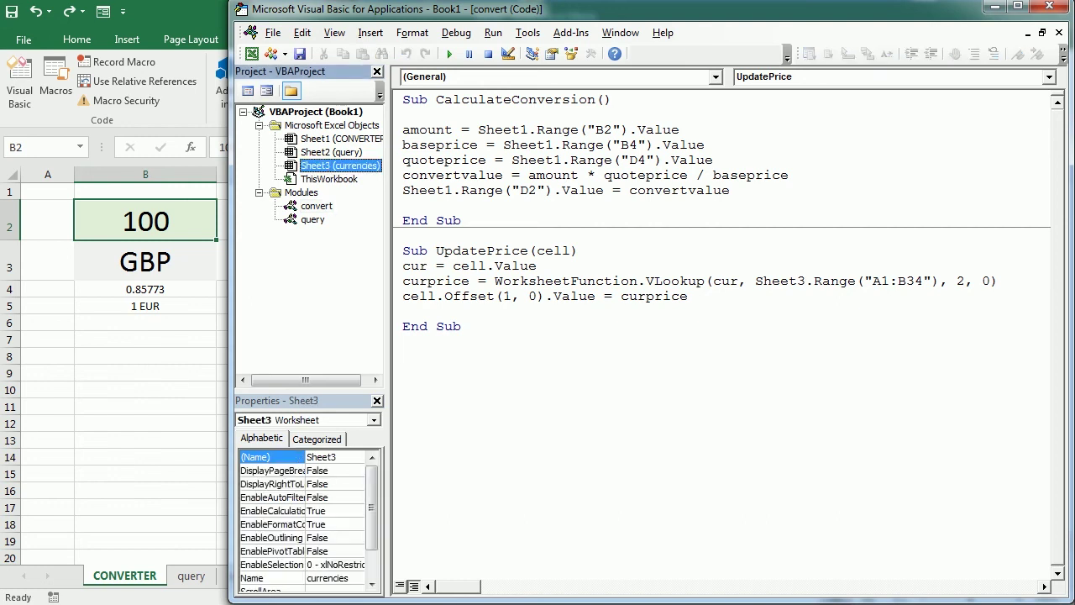
On the CONVERTER sheet, clear the formula in B4 and choose HKD as the currency in B3.
left_click(154, 226)
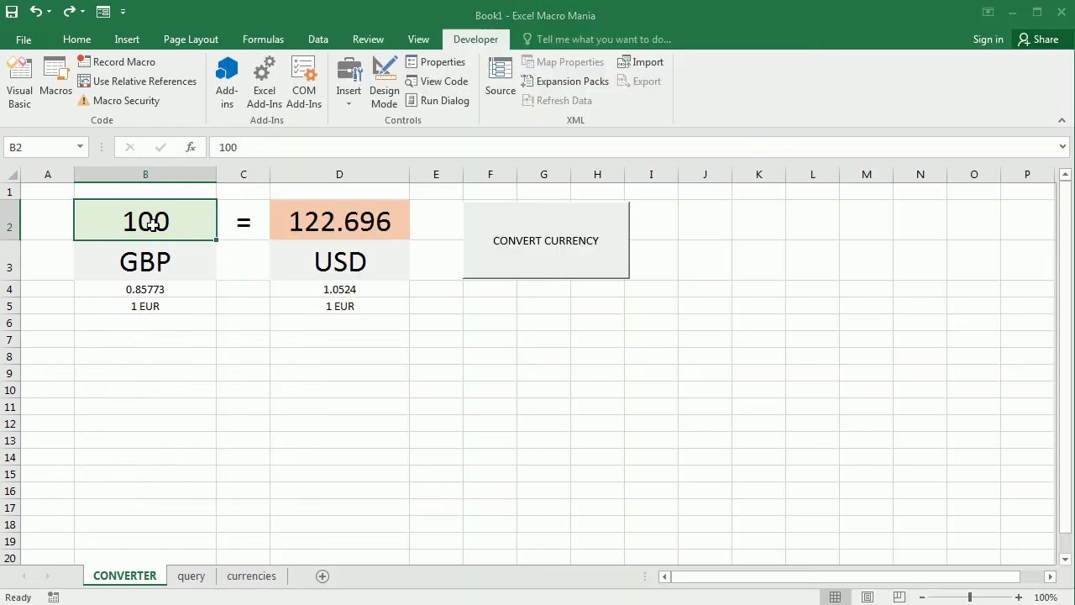
left_click(160, 294)
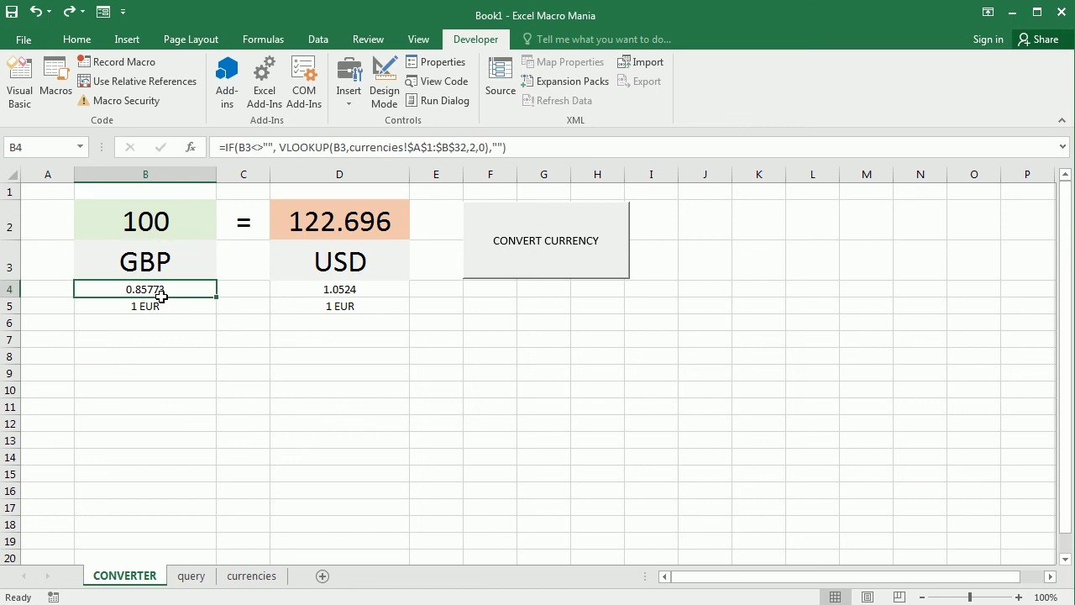
key("Delete")
left_click(175, 273)
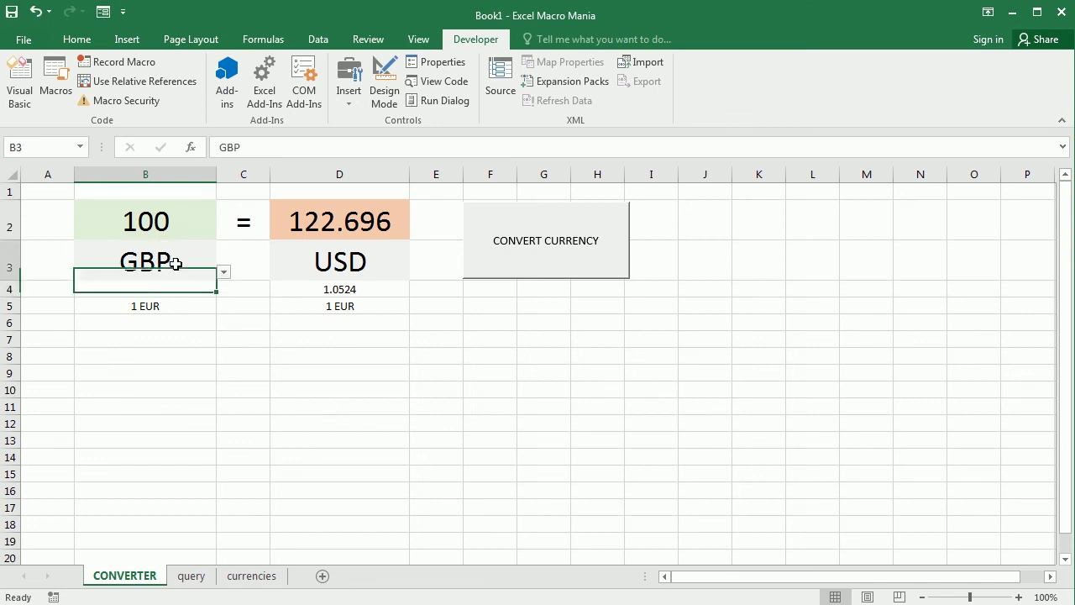
left_click(224, 271)
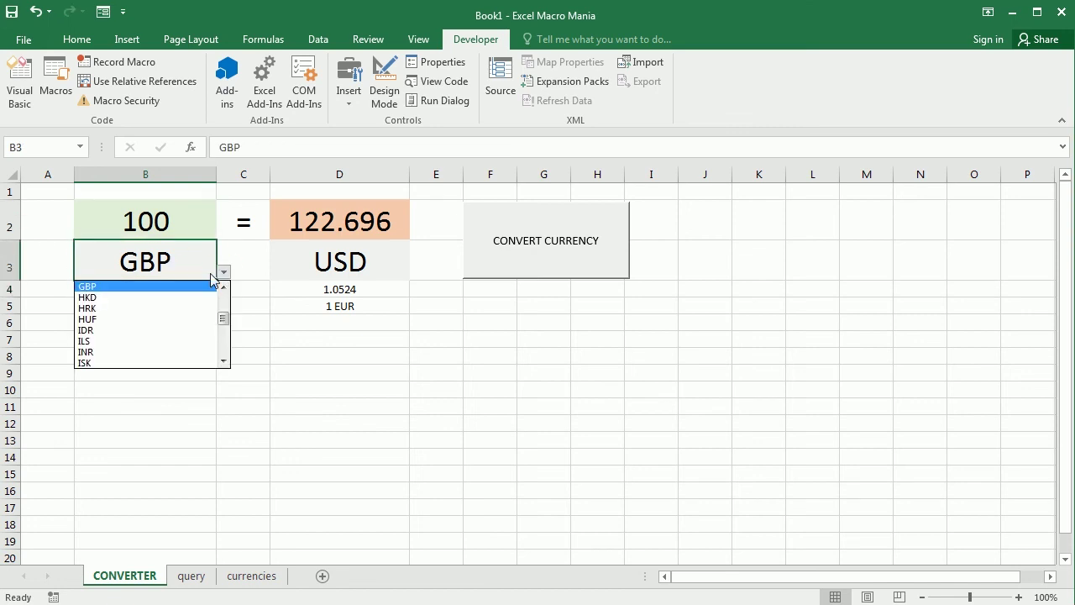
left_click(155, 295)
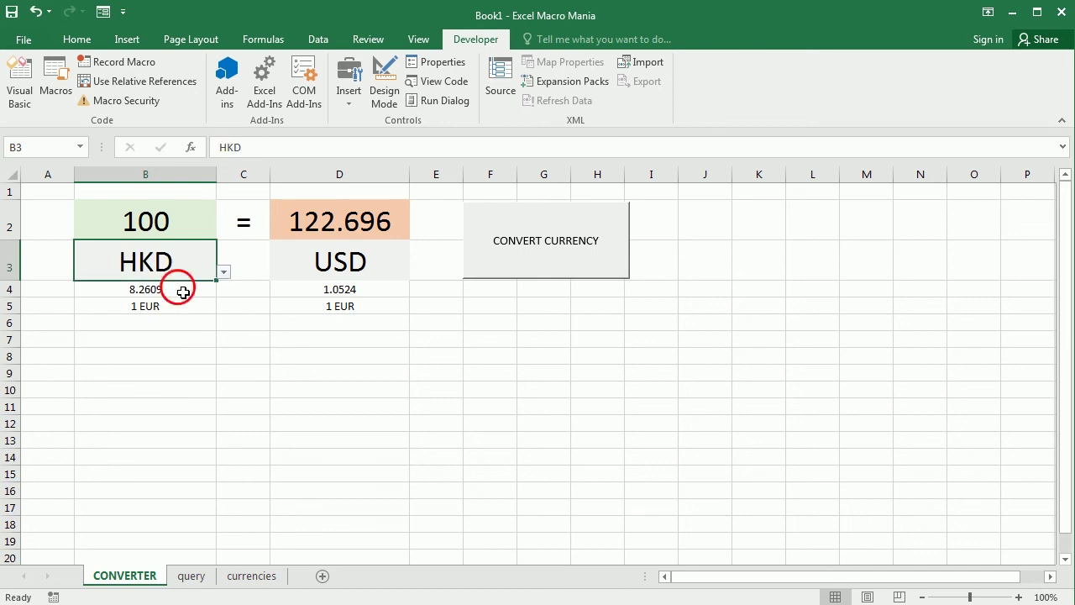
left_click(186, 295)
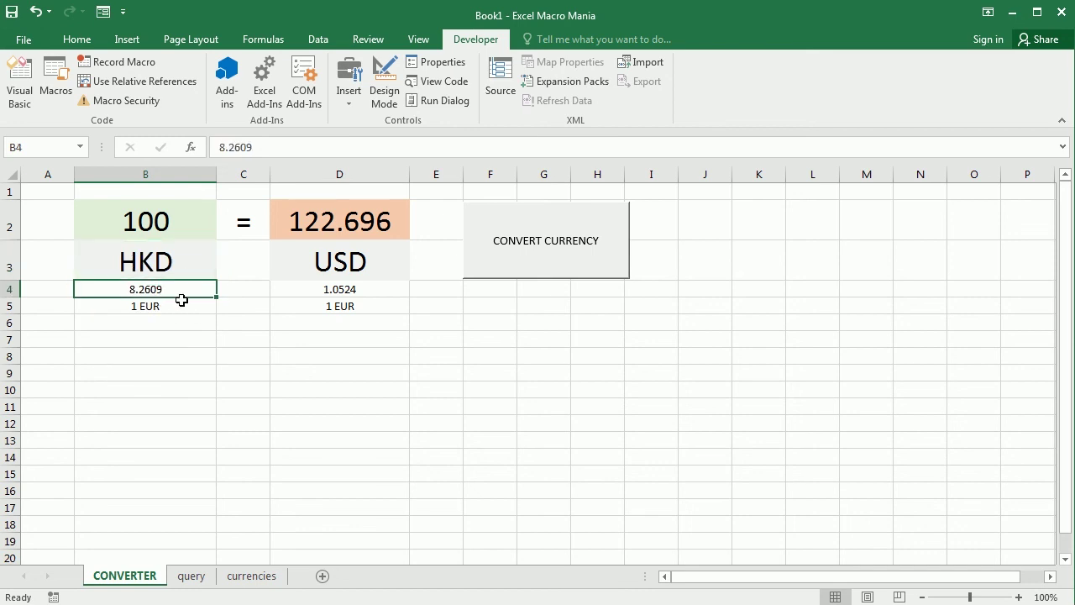
Choose THB as the currency in D3 and run the currency conversion.
left_click(361, 296)
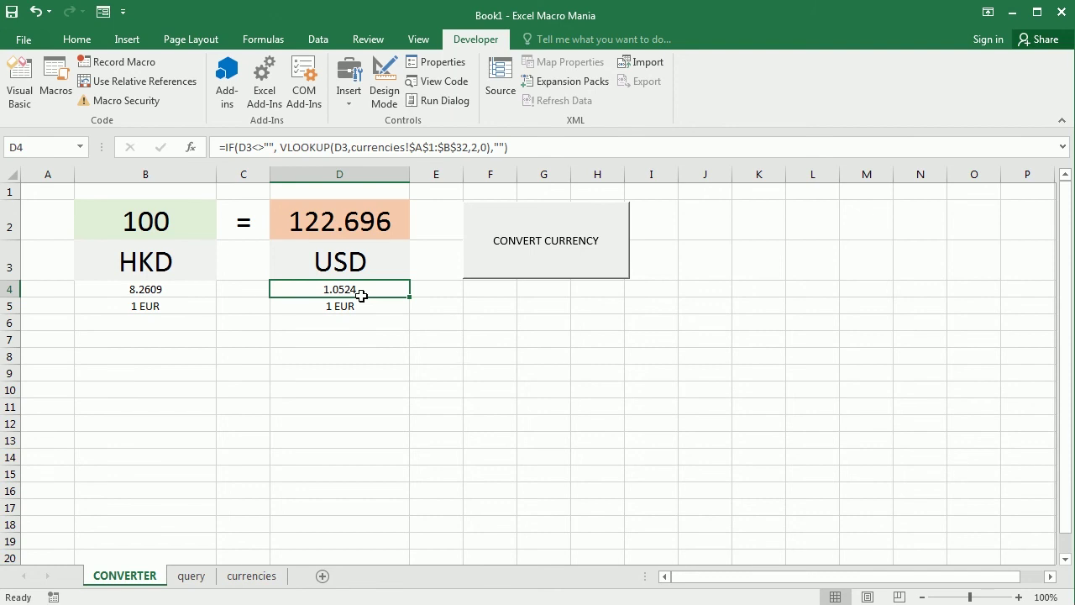
left_click(386, 266)
left_click(416, 273)
left_click(334, 327)
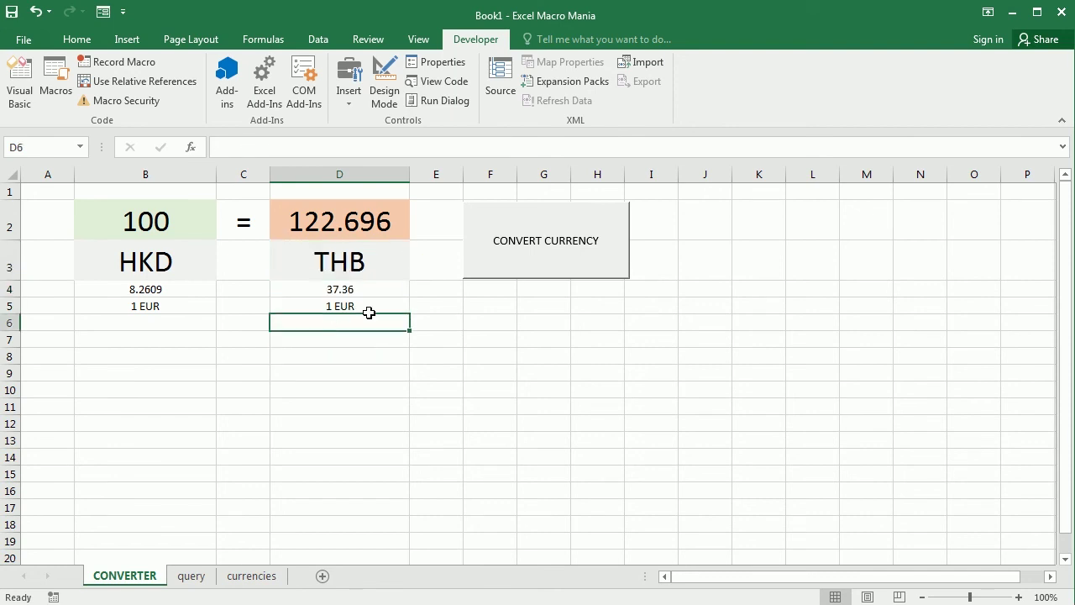
left_click(385, 295)
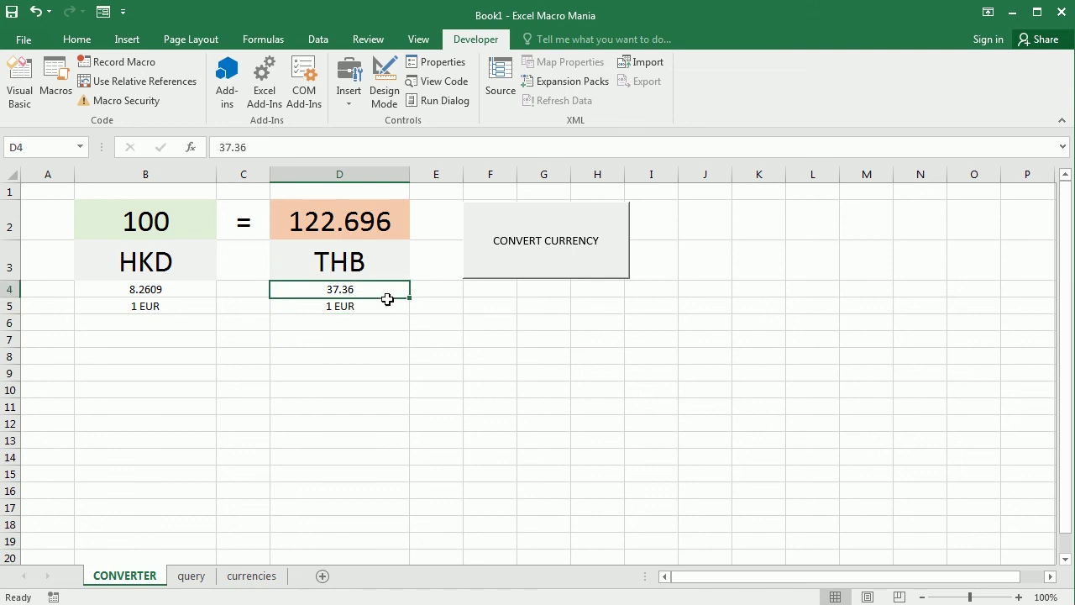
left_click(564, 249)
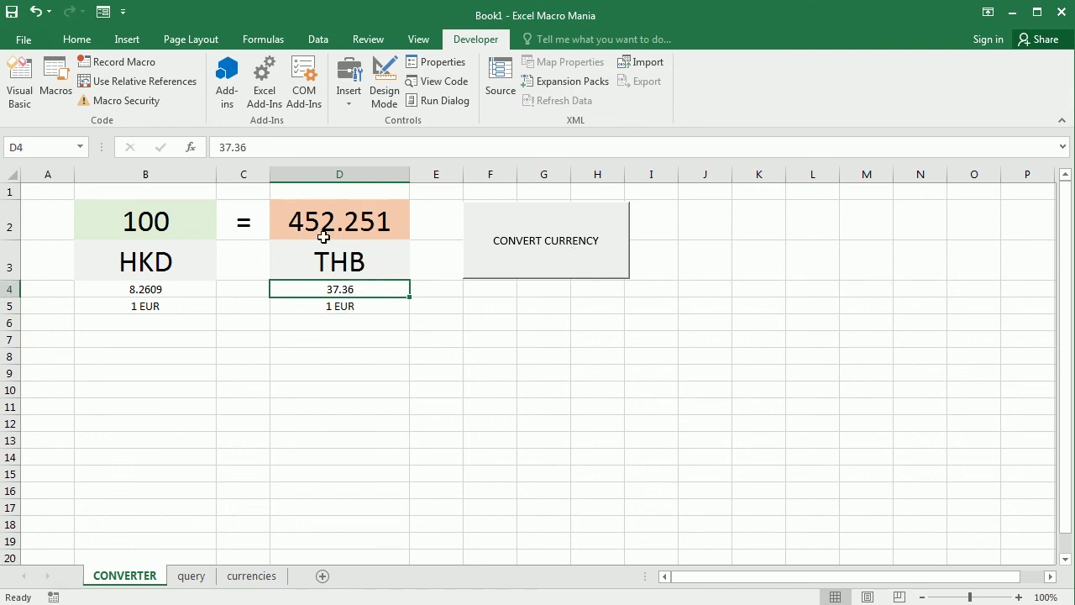